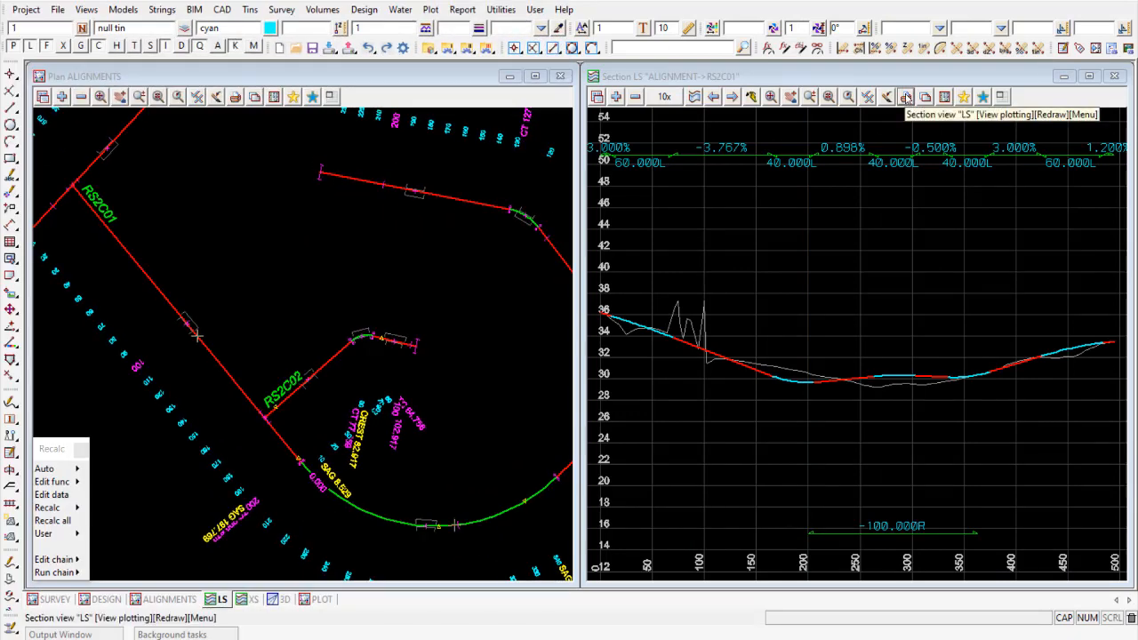
- Open the long plot editor for the LS section view and load the parameter file Long Section RS2C01.lplotppf
{"action": "left_click", "coordinate": [906, 98]}
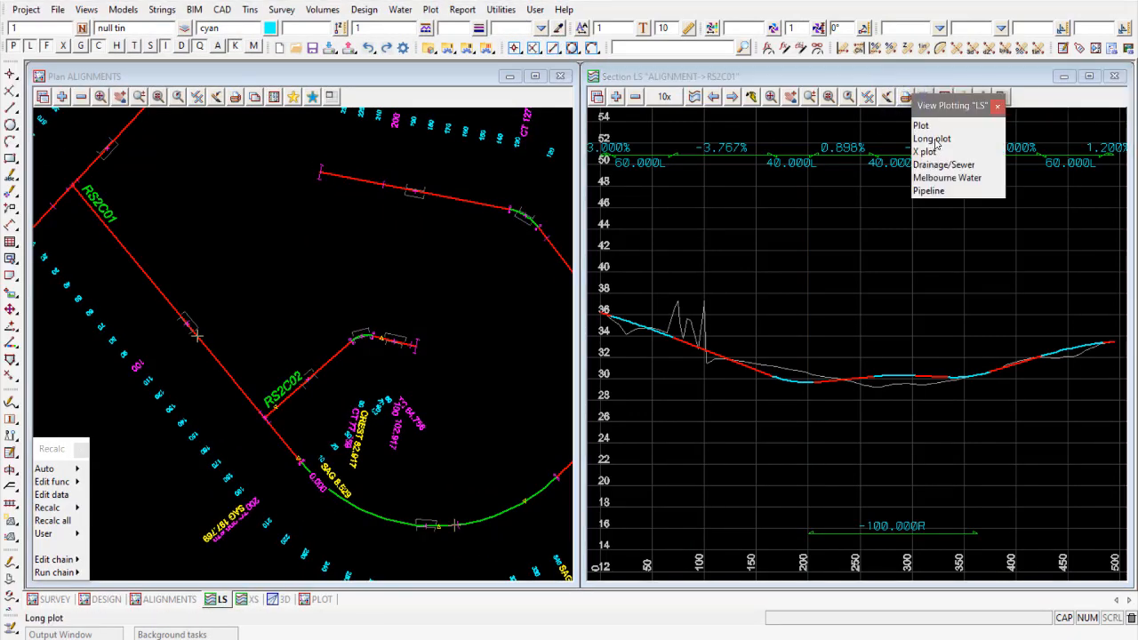
{"action": "left_click", "coordinate": [933, 141]}
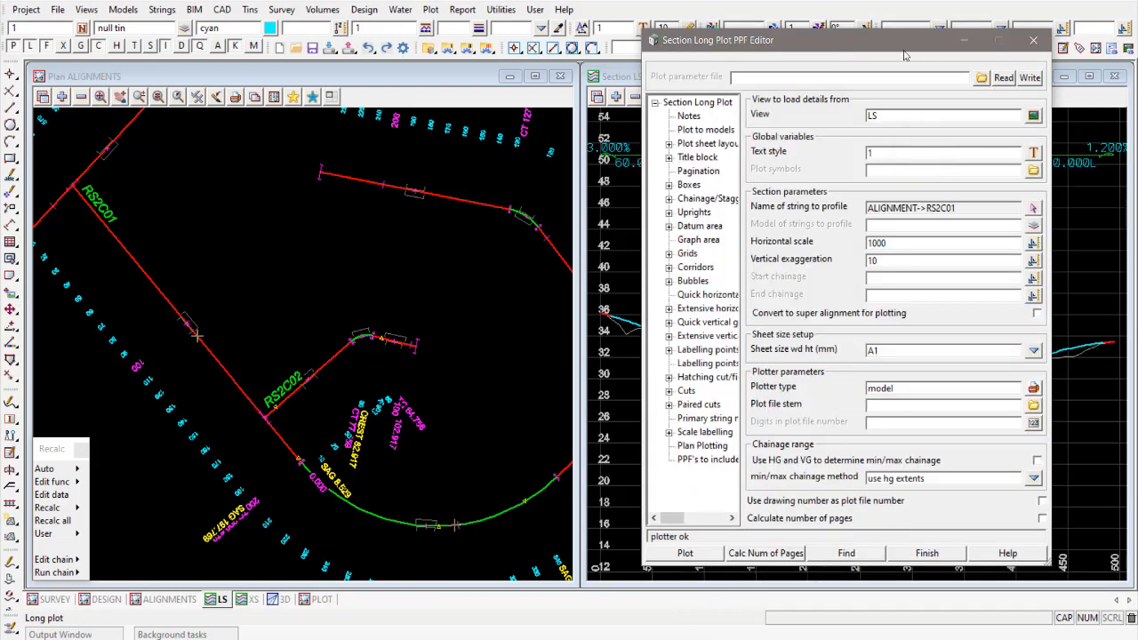
{"action": "left_click", "coordinate": [982, 78]}
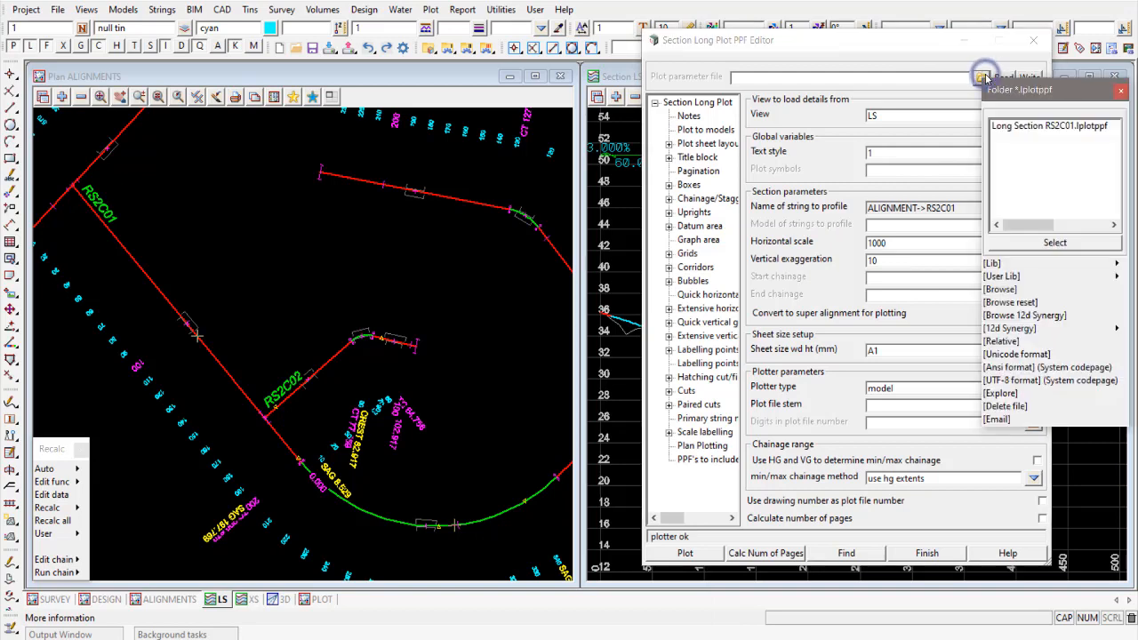
{"action": "double_click", "coordinate": [1029, 128]}
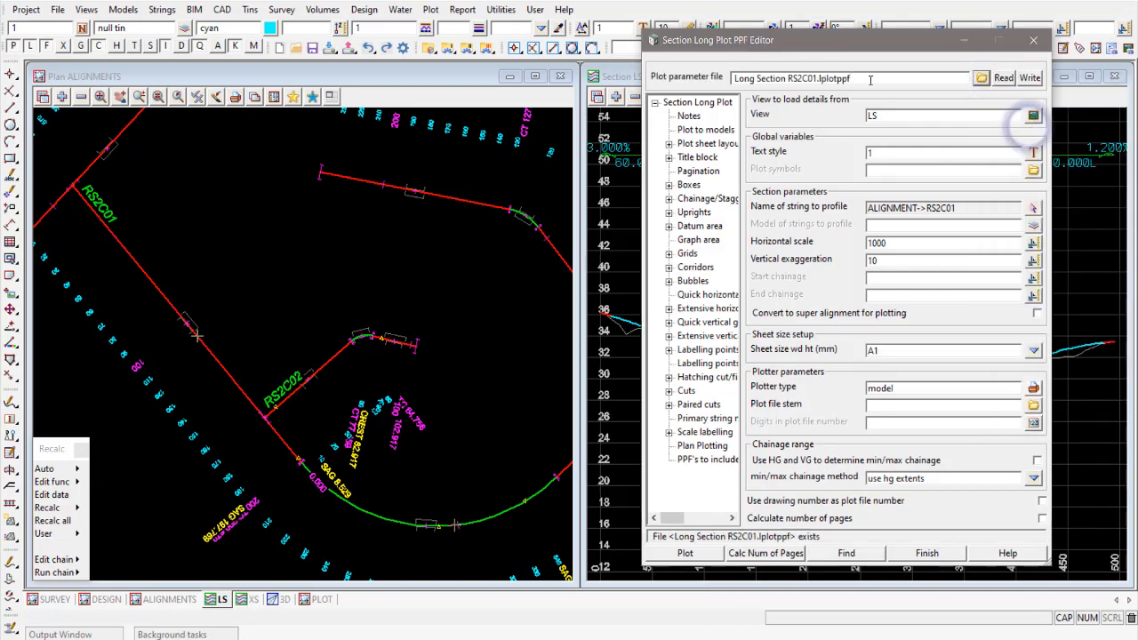
{"action": "left_click", "coordinate": [1003, 78]}
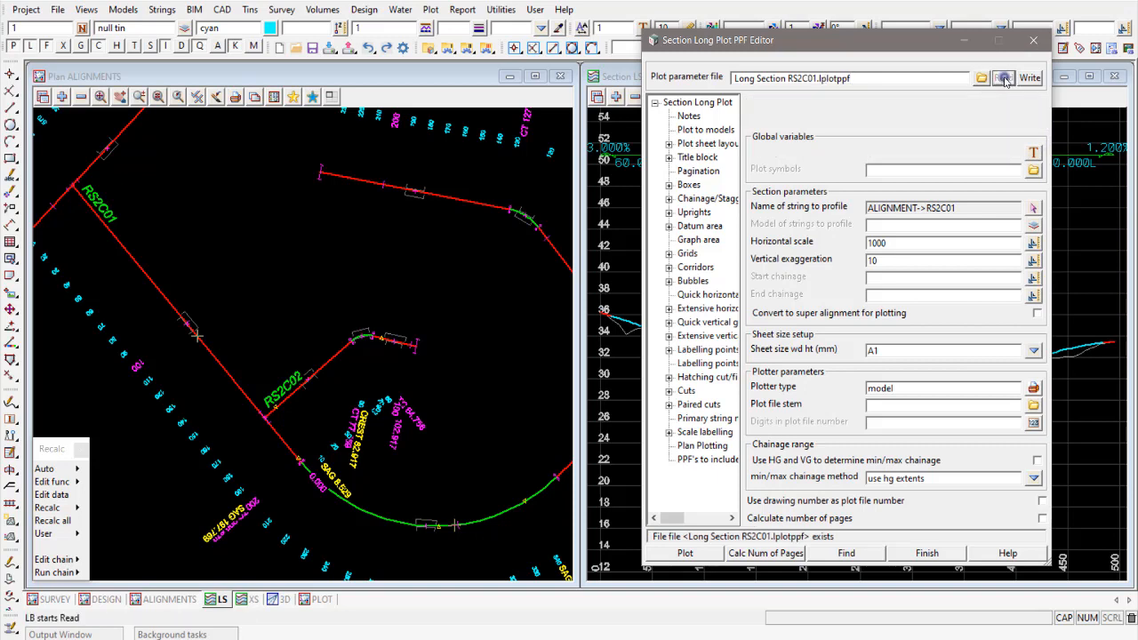
{"action": "left_click_drag", "start_coordinate": [934, 45], "coordinate": [432, 27]}
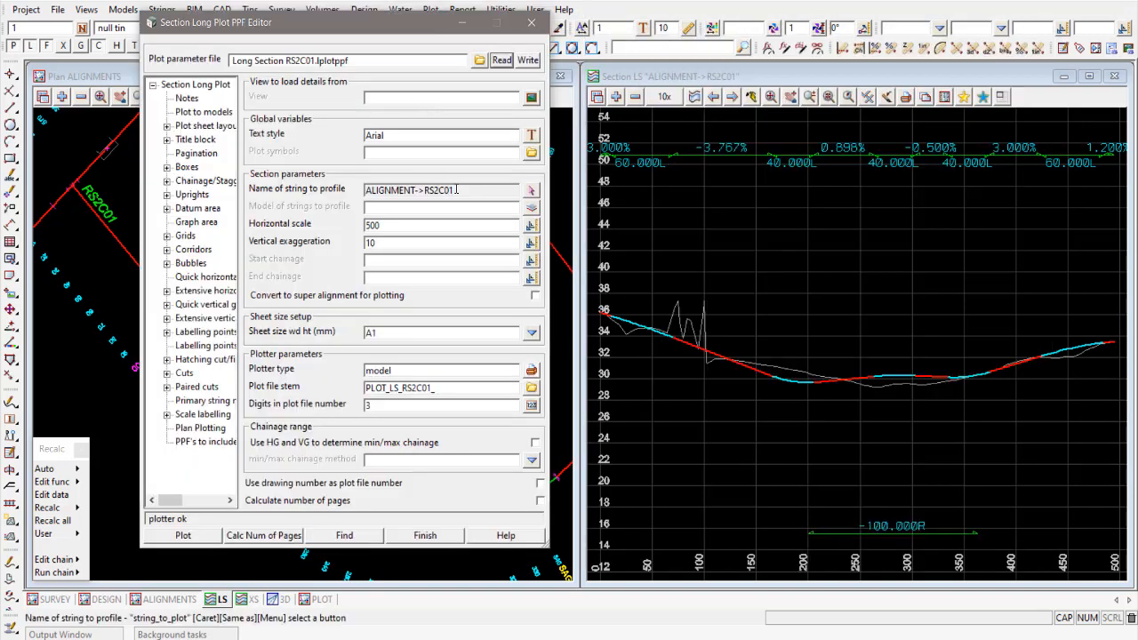
{"action": "left_click_drag", "start_coordinate": [238, 193], "coordinate": [284, 197]}
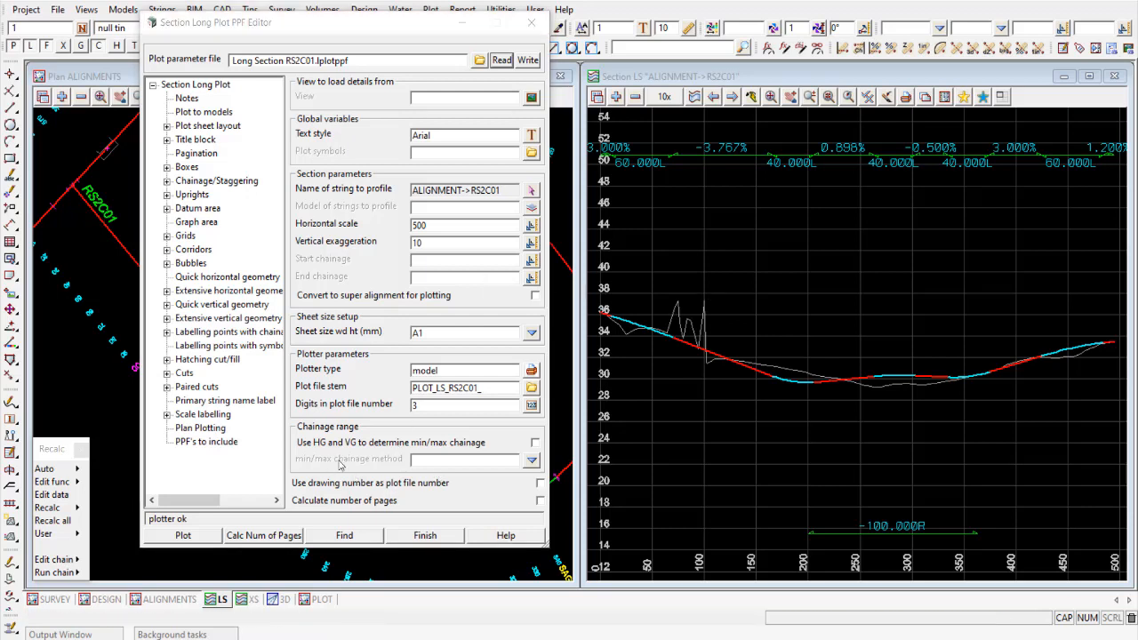
- Plot the RS2C01 long section, add the generated sheet models to the PLOT plan view, and close the plot editor
{"action": "left_click", "coordinate": [183, 536]}
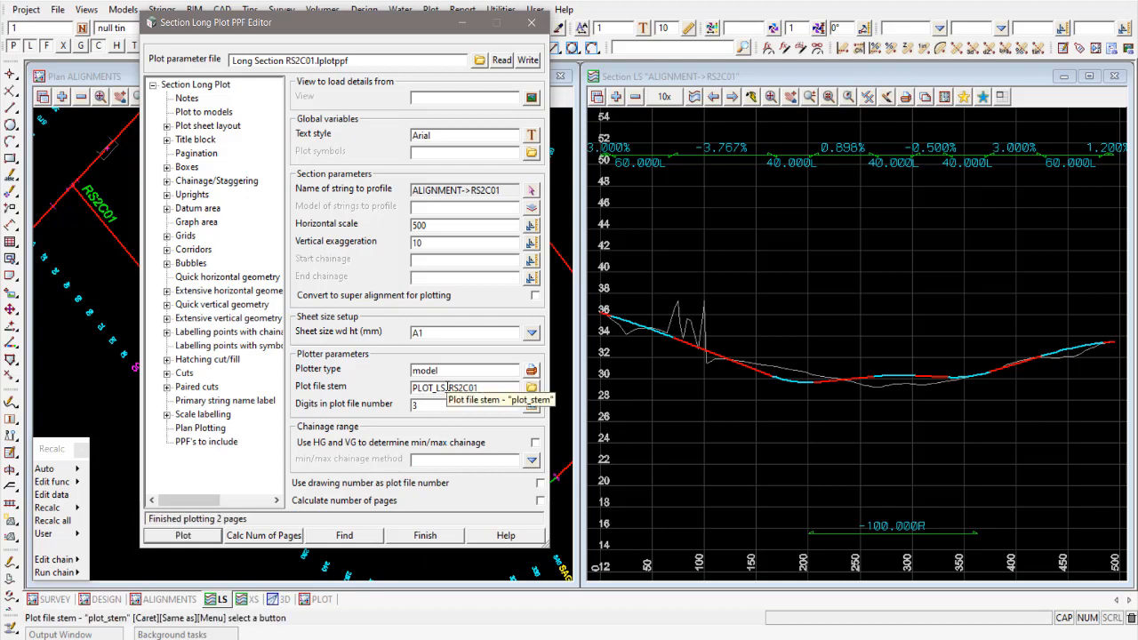
{"action": "left_click", "coordinate": [320, 601]}
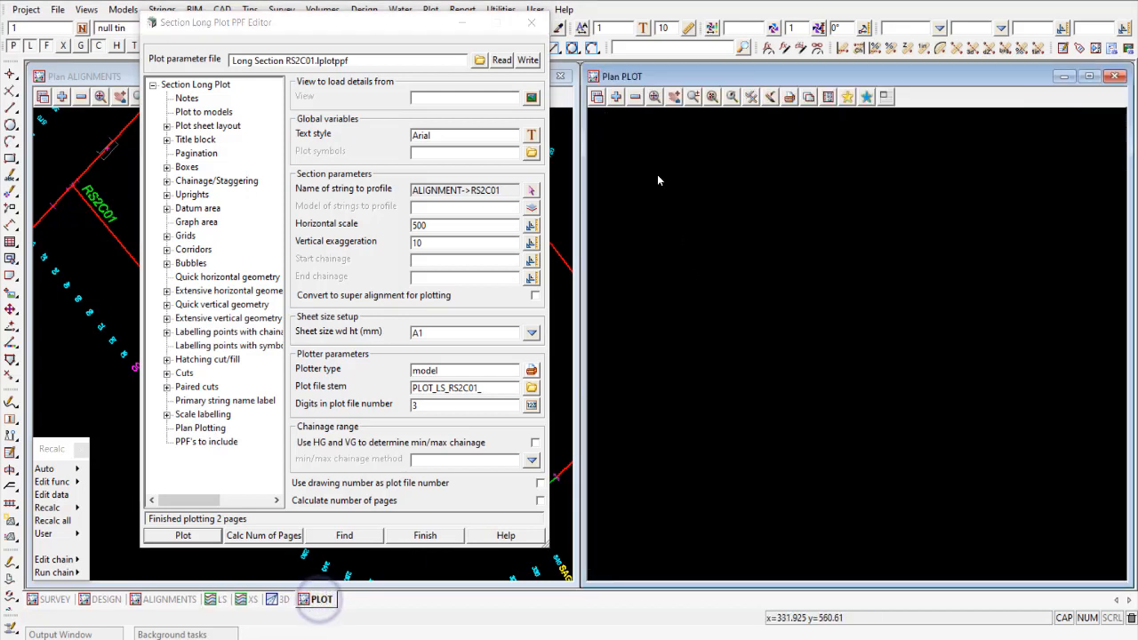
{"action": "left_click", "coordinate": [615, 98]}
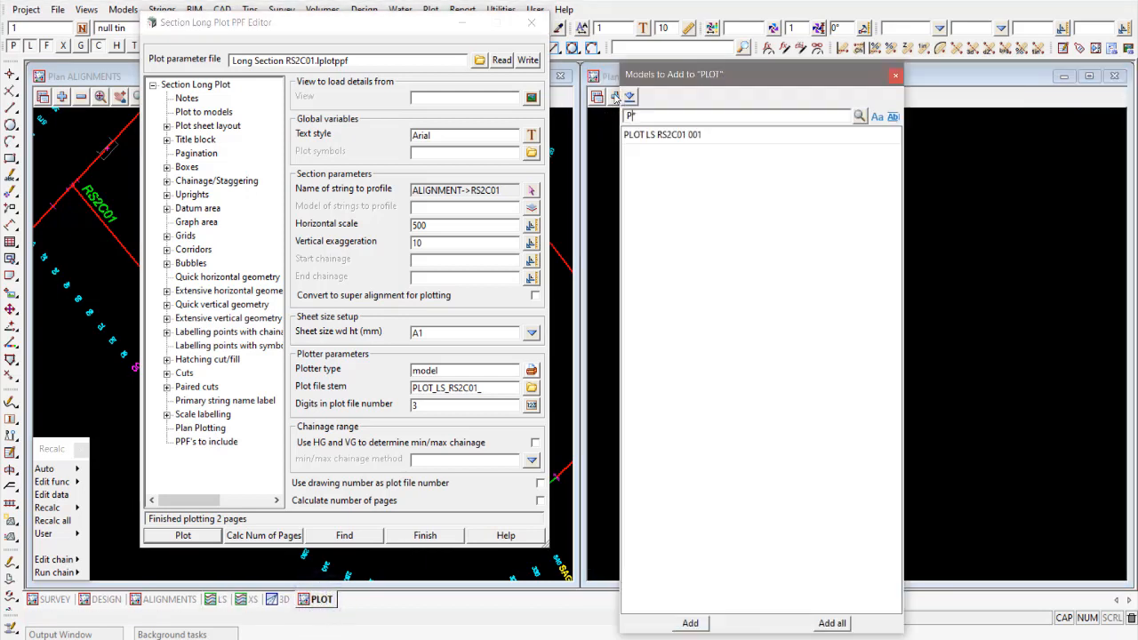
{"action": "double_click", "coordinate": [669, 136]}
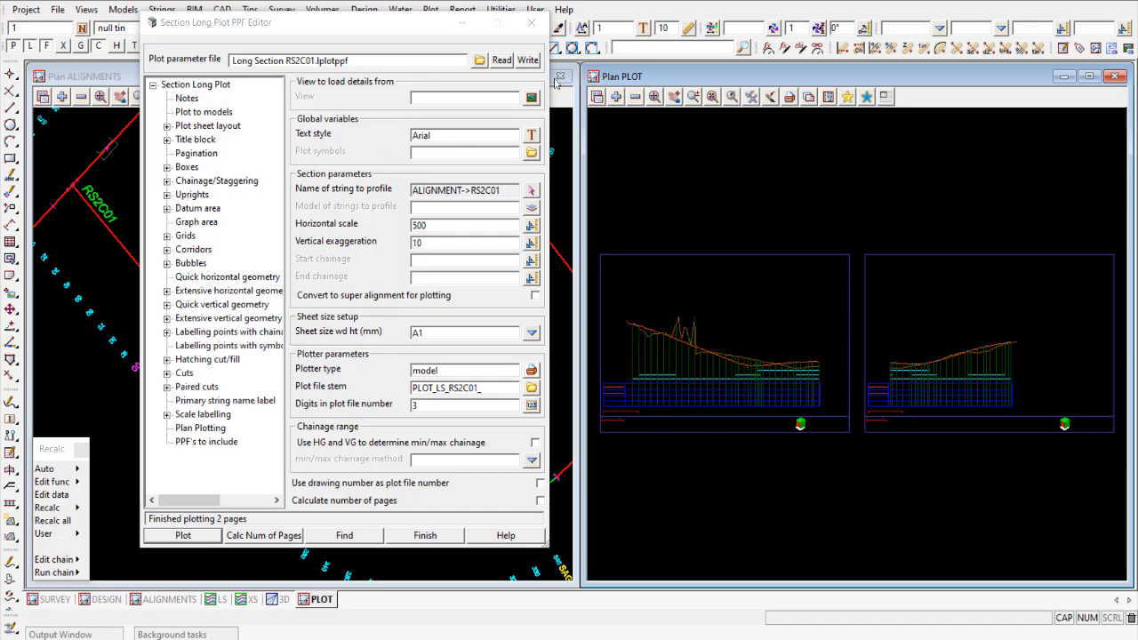
{"action": "left_click", "coordinate": [533, 25]}
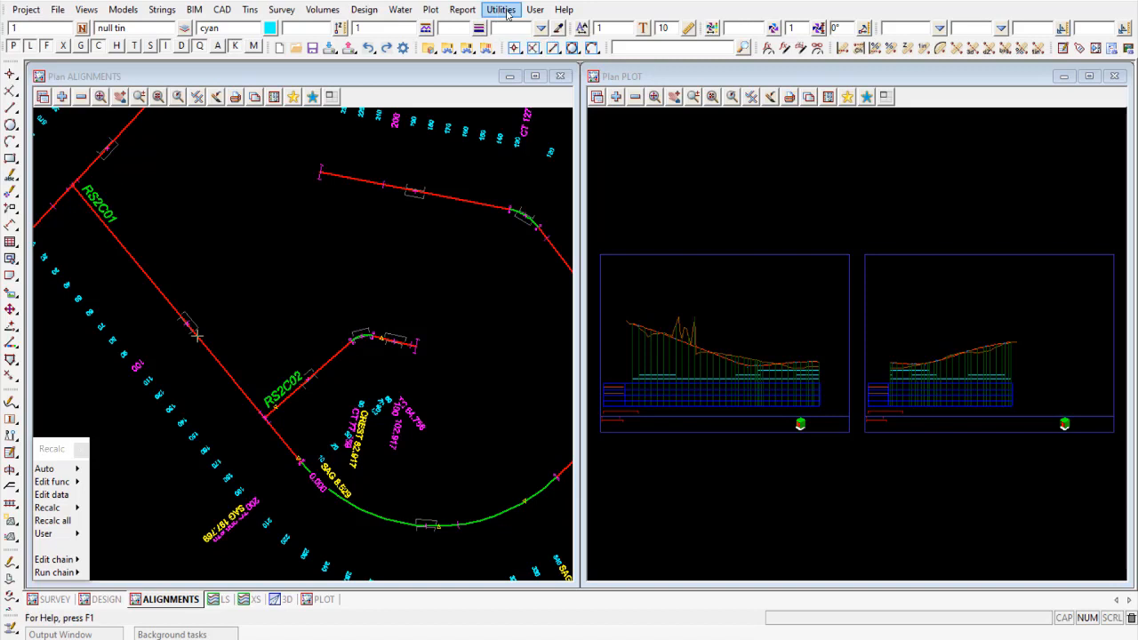
- Open Plotting Long Section.chain for editing and widen the command list to show full command names
{"action": "left_click", "coordinate": [508, 13]}
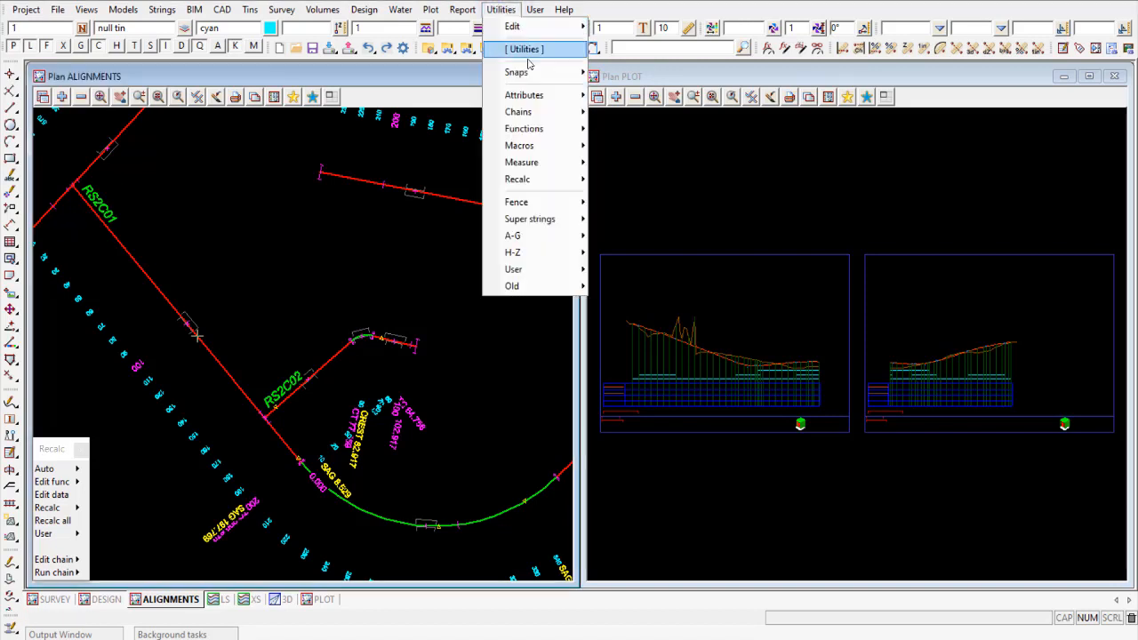
{"action": "mouse_move", "coordinate": [538, 113]}
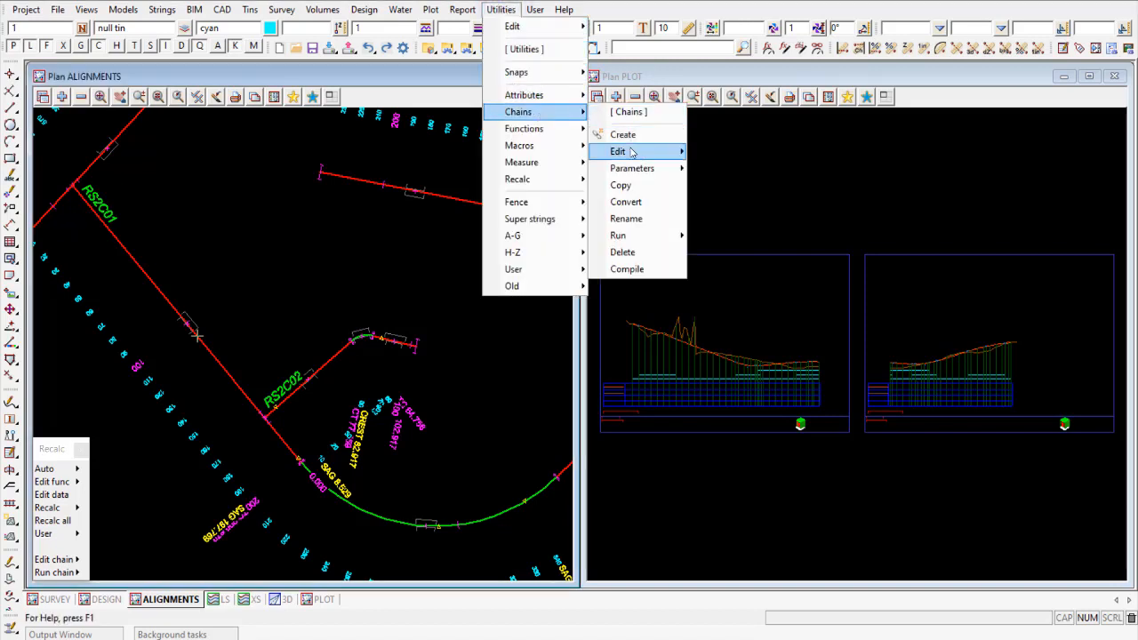
{"action": "mouse_move", "coordinate": [629, 152]}
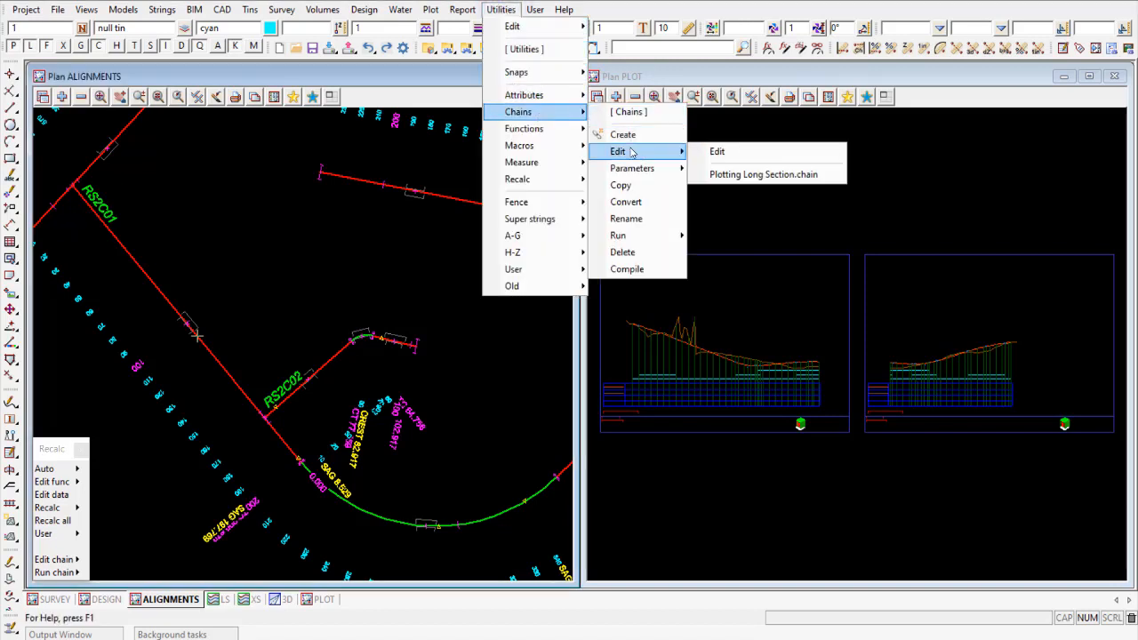
{"action": "left_click", "coordinate": [728, 175]}
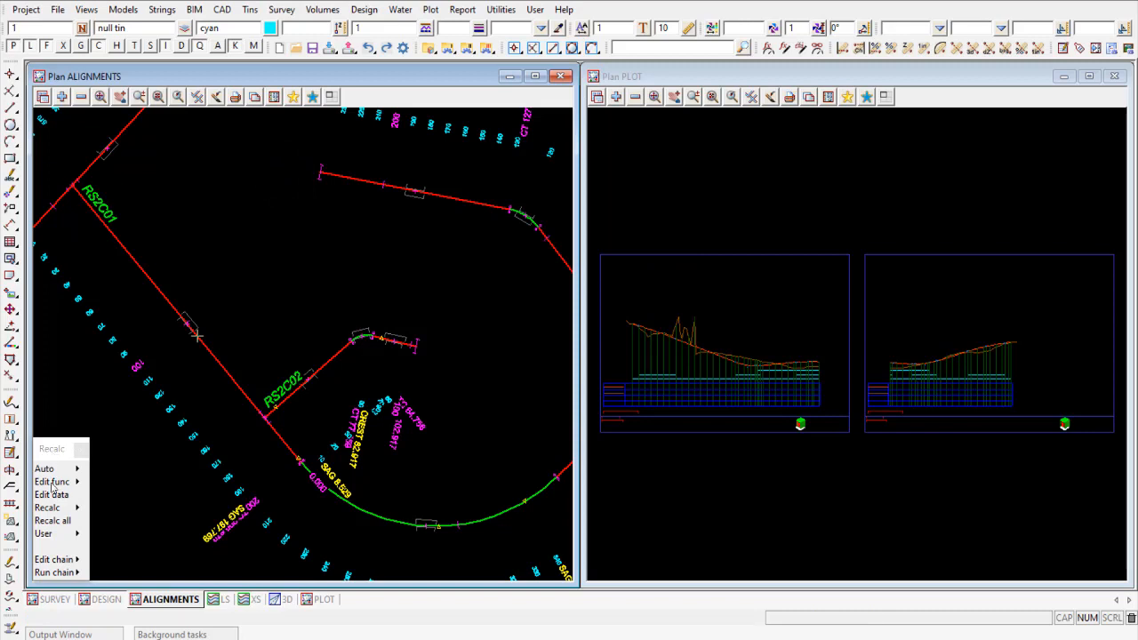
{"action": "left_click", "coordinate": [81, 565]}
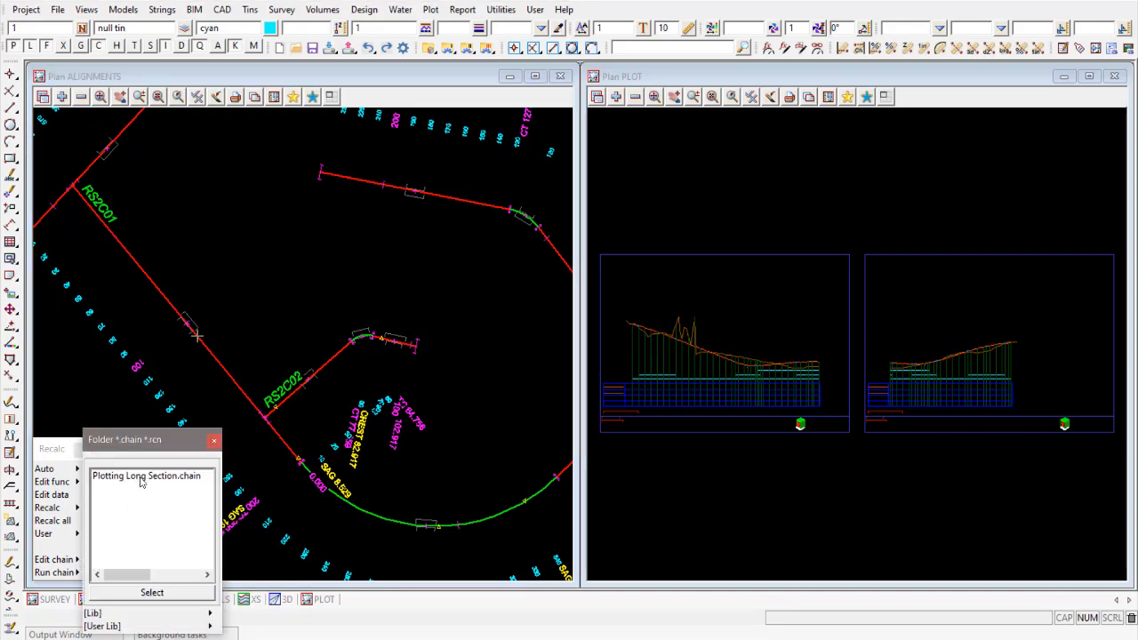
{"action": "double_click", "coordinate": [140, 478]}
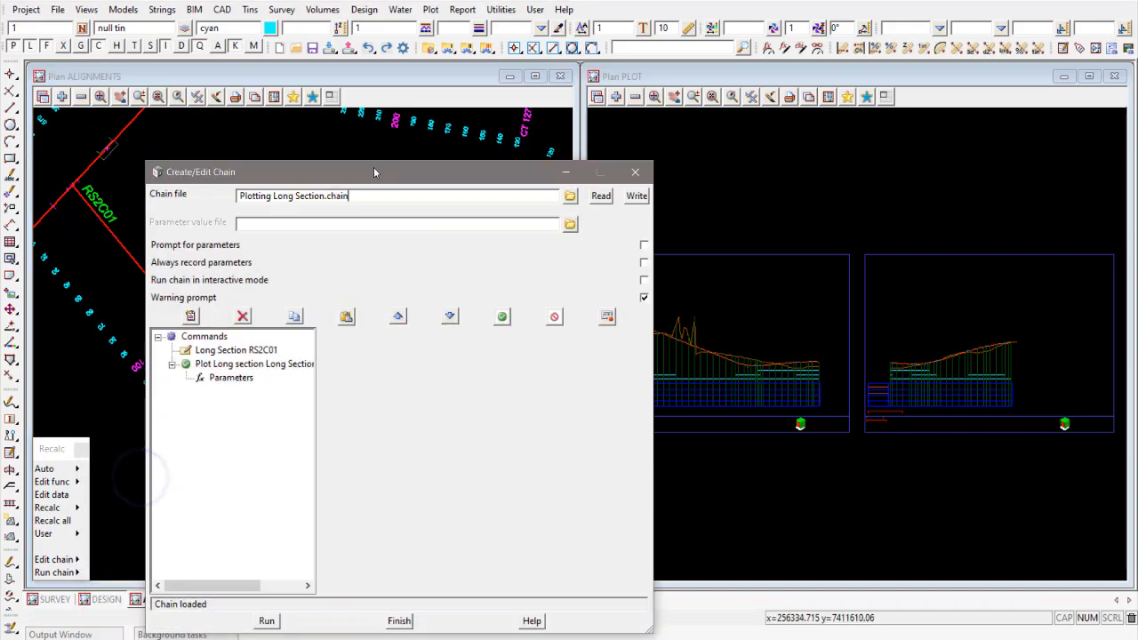
{"action": "left_click_drag", "start_coordinate": [373, 169], "coordinate": [290, 55]}
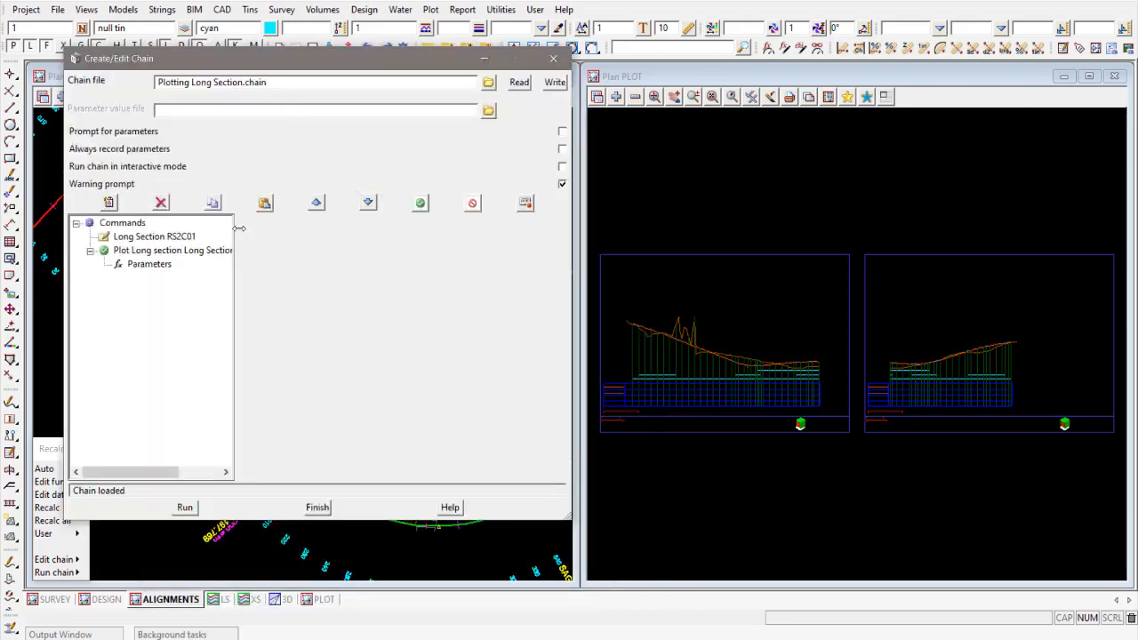
{"action": "left_click_drag", "start_coordinate": [233, 229], "coordinate": [310, 231]}
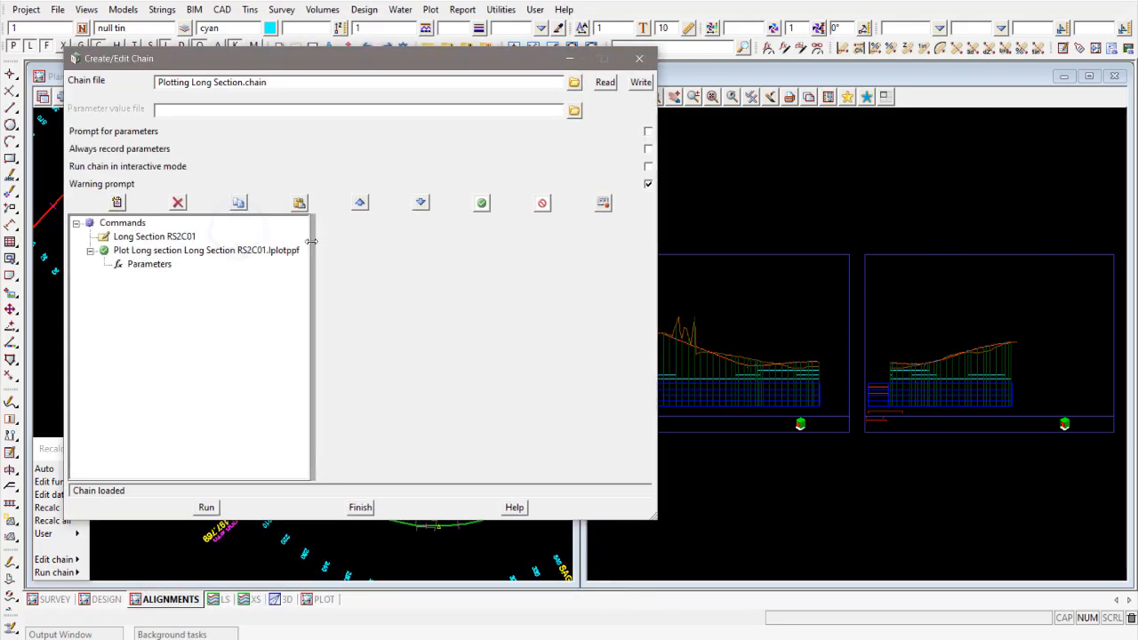
- Review the chain's Plot Long section command and its PPF file, and execute that command alone
{"action": "left_click", "coordinate": [145, 252]}
{"action": "left_click", "coordinate": [89, 251]}
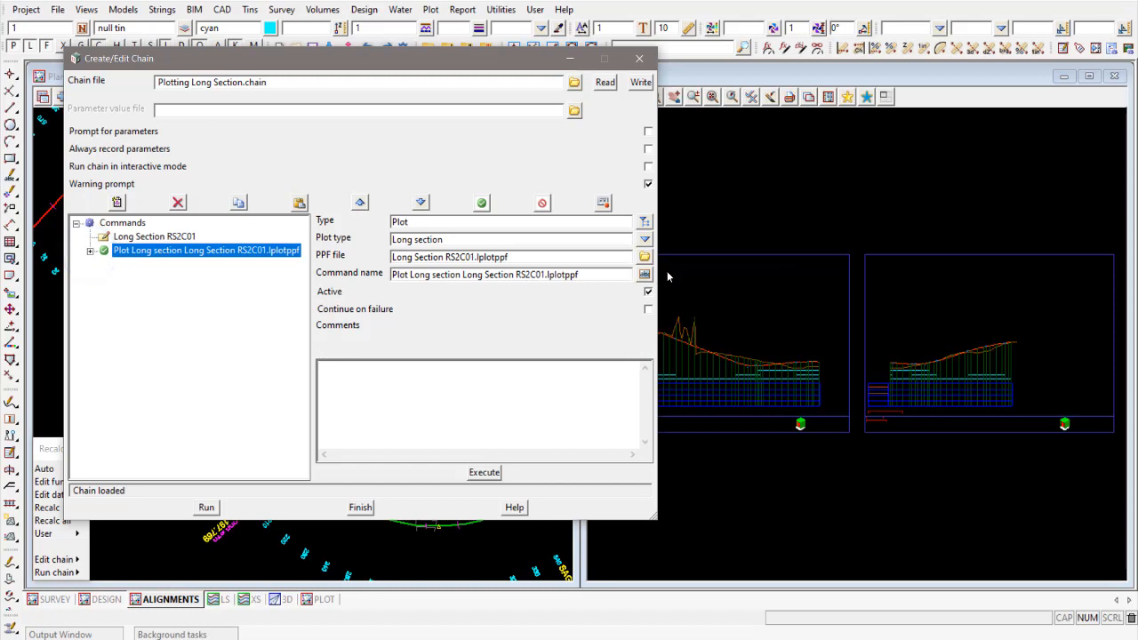
{"action": "left_click", "coordinate": [645, 257]}
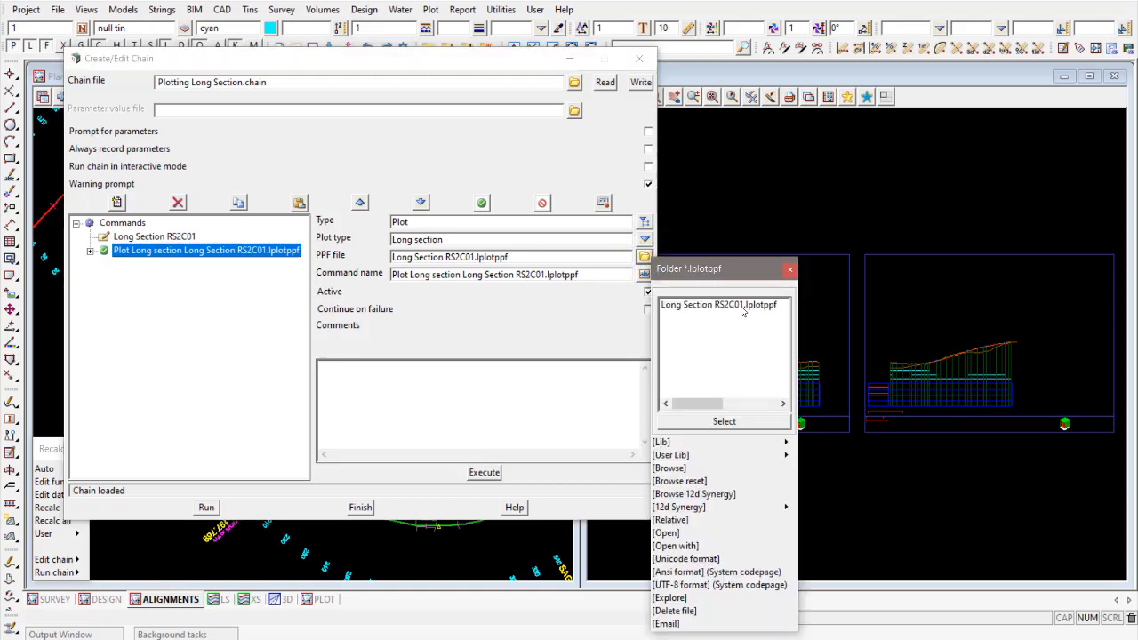
{"action": "left_click", "coordinate": [789, 269]}
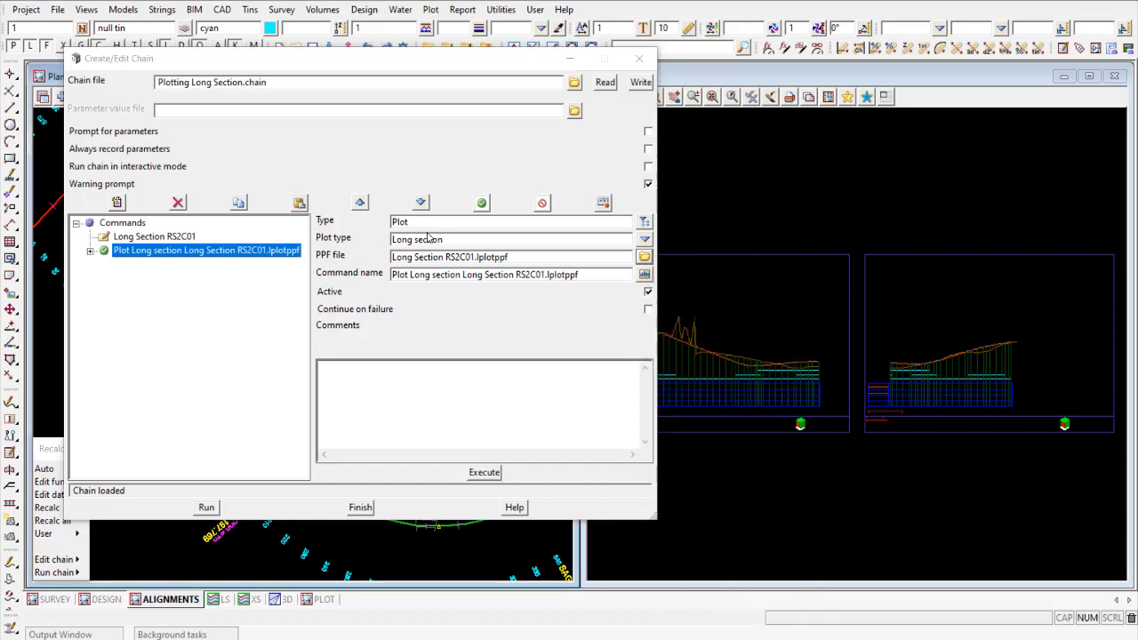
{"action": "left_click", "coordinate": [484, 473]}
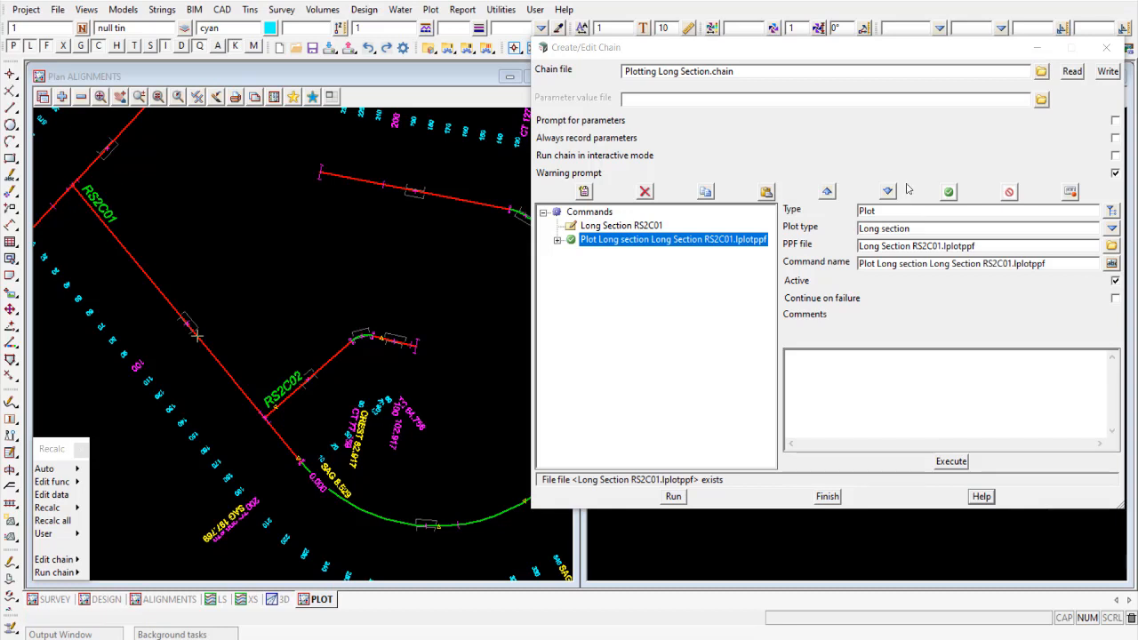
{"action": "left_click", "coordinate": [1111, 247]}
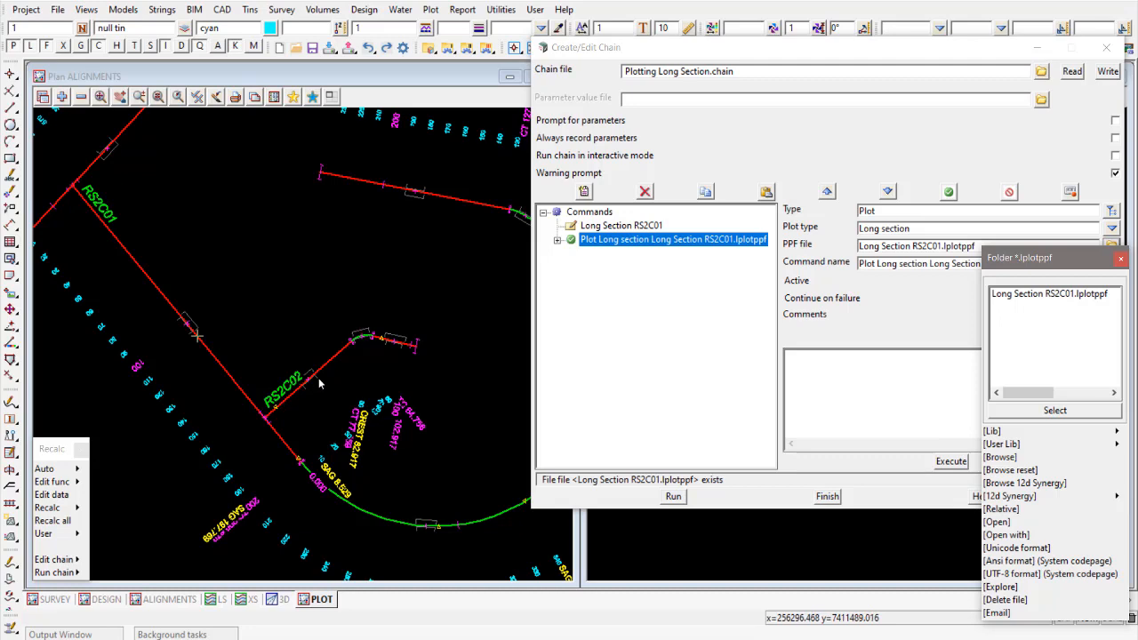
{"action": "scroll", "coordinate": [287, 385], "scroll_direction": "down", "scroll_amount": 2}
{"action": "scroll", "coordinate": [432, 362], "scroll_direction": "up", "scroll_amount": 2}
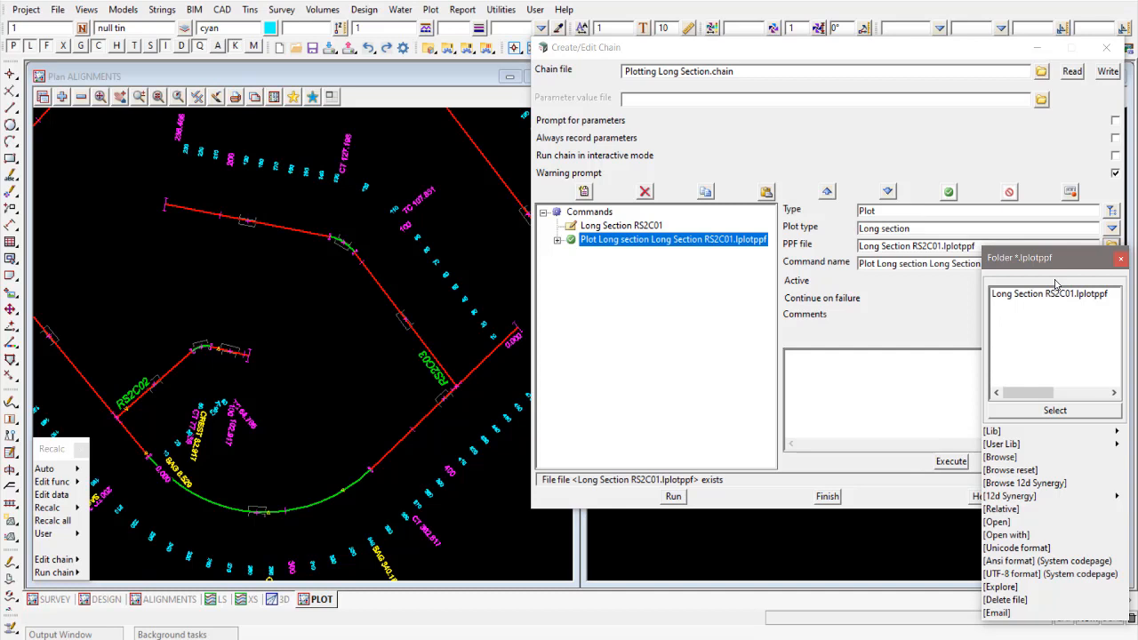
{"action": "left_click", "coordinate": [1122, 259]}
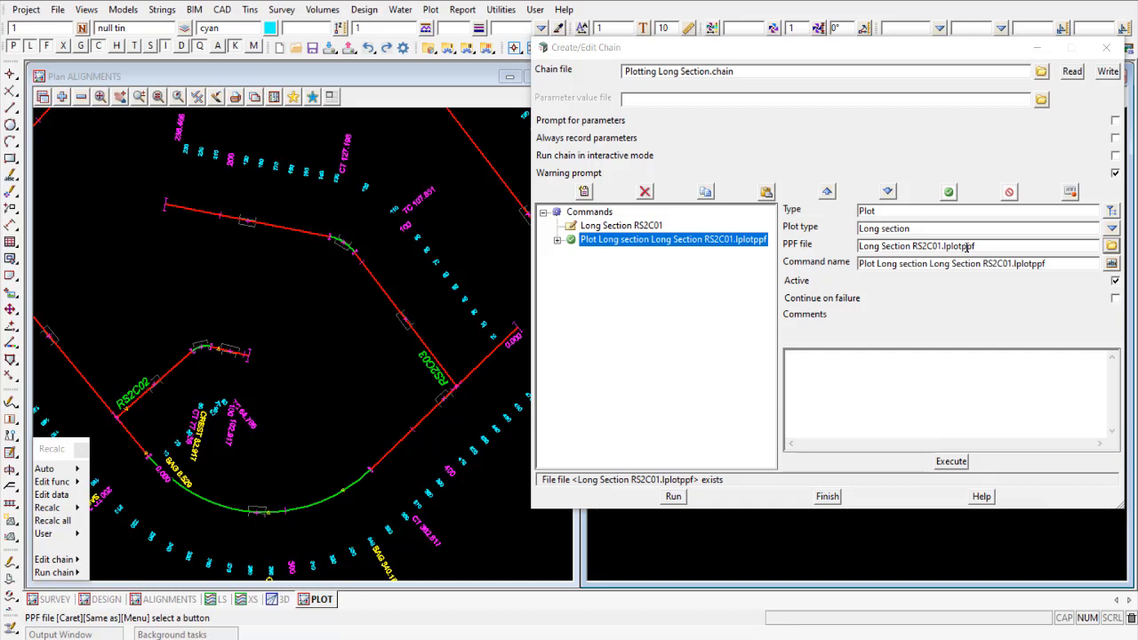
{"action": "left_click", "coordinate": [1111, 246]}
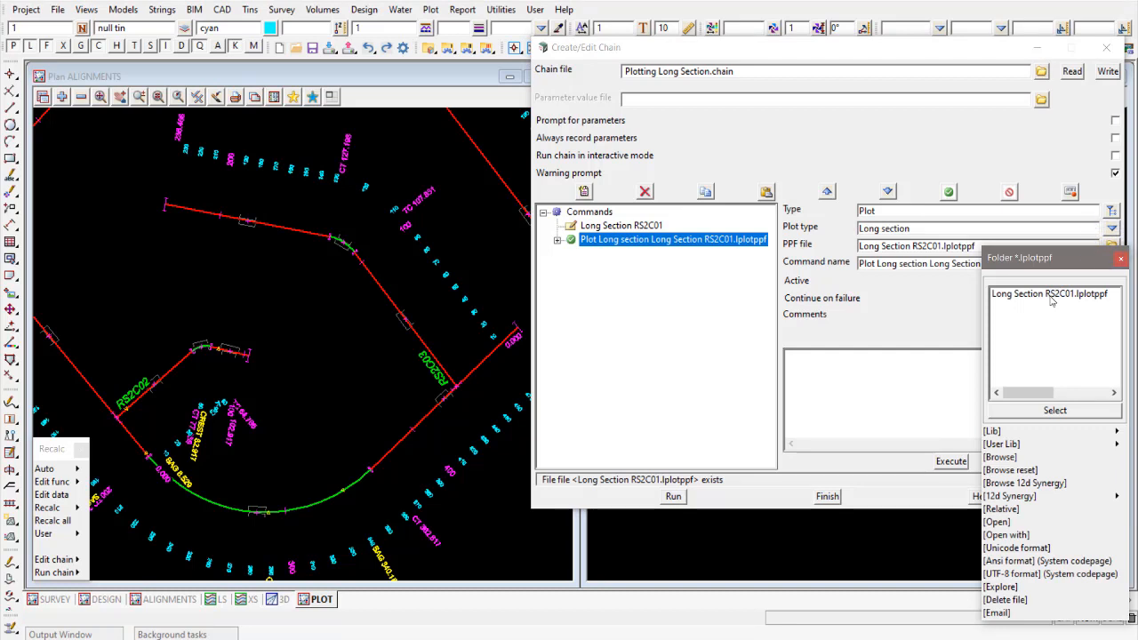
{"action": "left_click", "coordinate": [1121, 261]}
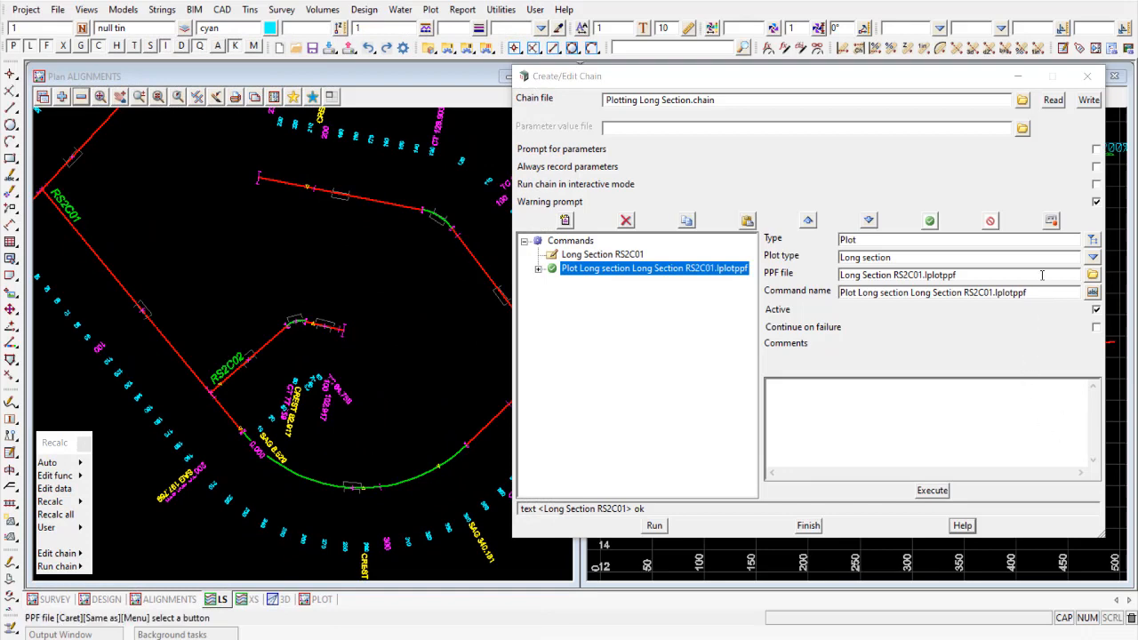
- Open the plot command's Long Section RS2C01.lplotppf file in the PPF editor and widen its settings tree
{"action": "left_click", "coordinate": [1093, 275]}
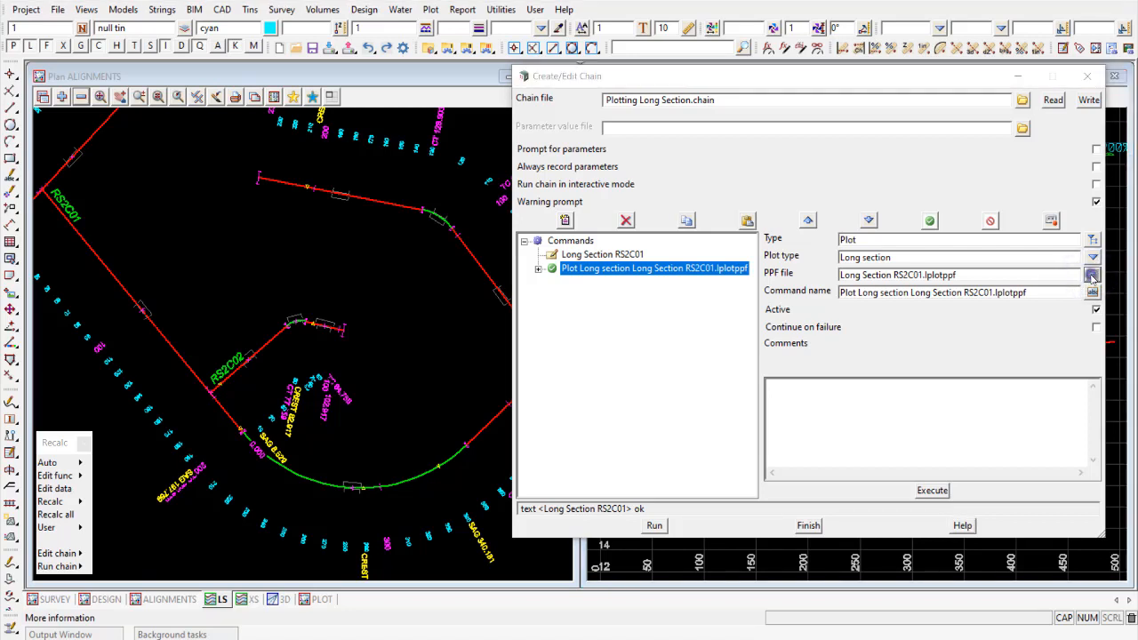
{"action": "left_click", "coordinate": [1092, 275]}
{"action": "left_click", "coordinate": [996, 534]}
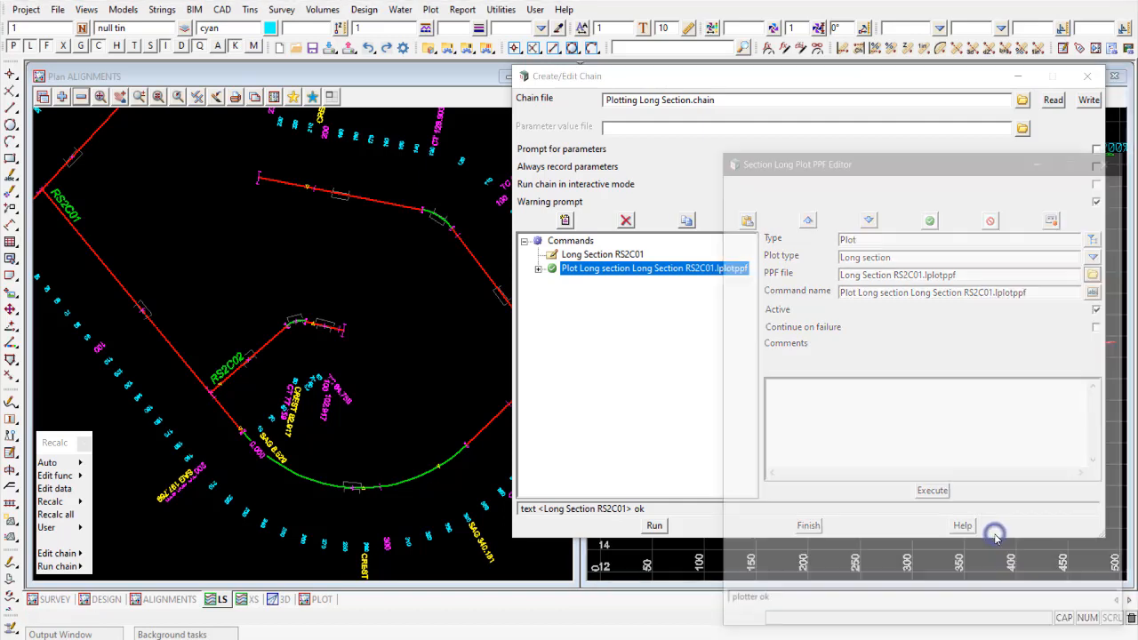
{"action": "left_click_drag", "start_coordinate": [925, 165], "coordinate": [800, 67]}
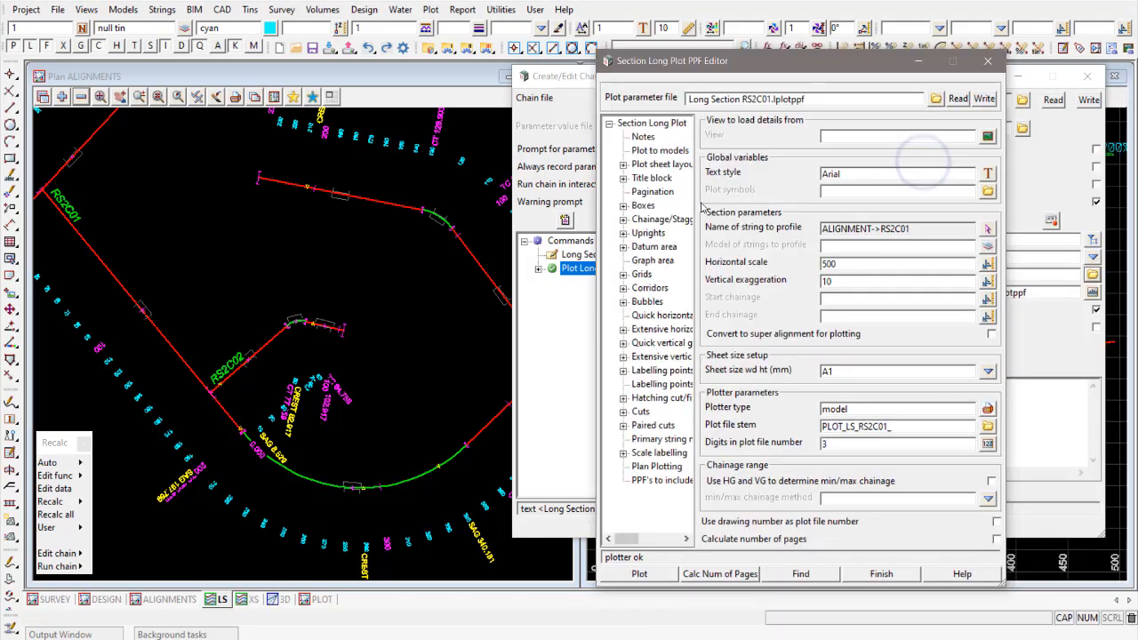
{"action": "left_click_drag", "start_coordinate": [694, 205], "coordinate": [782, 205]}
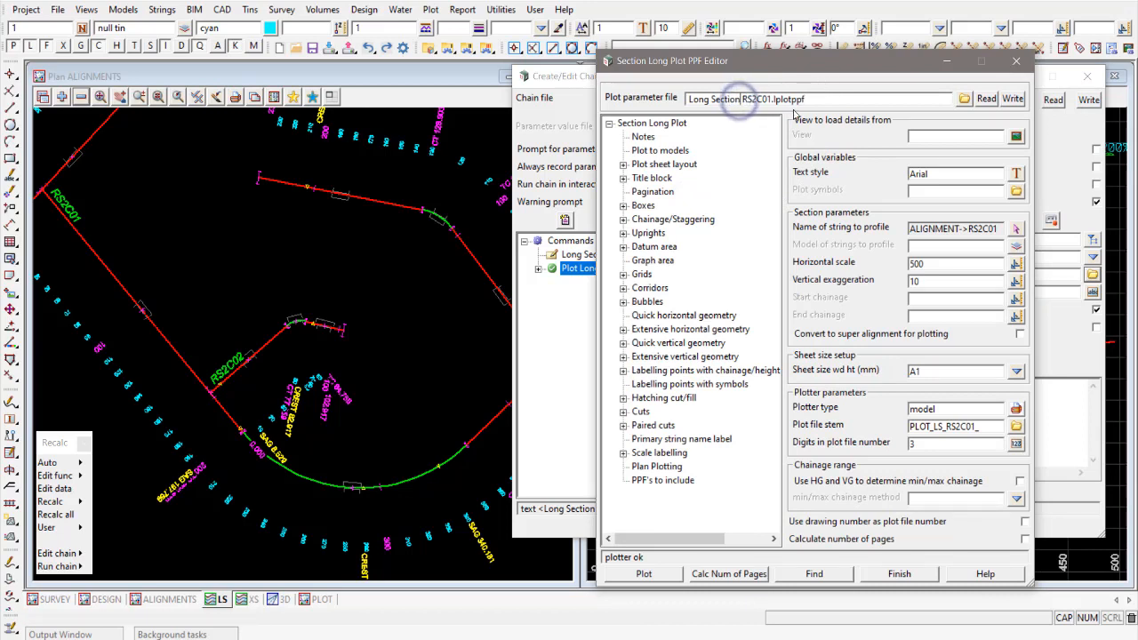
- Save the plot parameters under the generic file name Long Section.lplotppf
{"action": "key", "text": "Delete"}
{"action": "key", "text": "Delete"}
{"action": "key", "text": "Delete"}
{"action": "key", "text": "Delete"}
{"action": "key", "text": "Delete"}
{"action": "key", "text": "Delete"}
{"action": "key", "text": "Delete"}
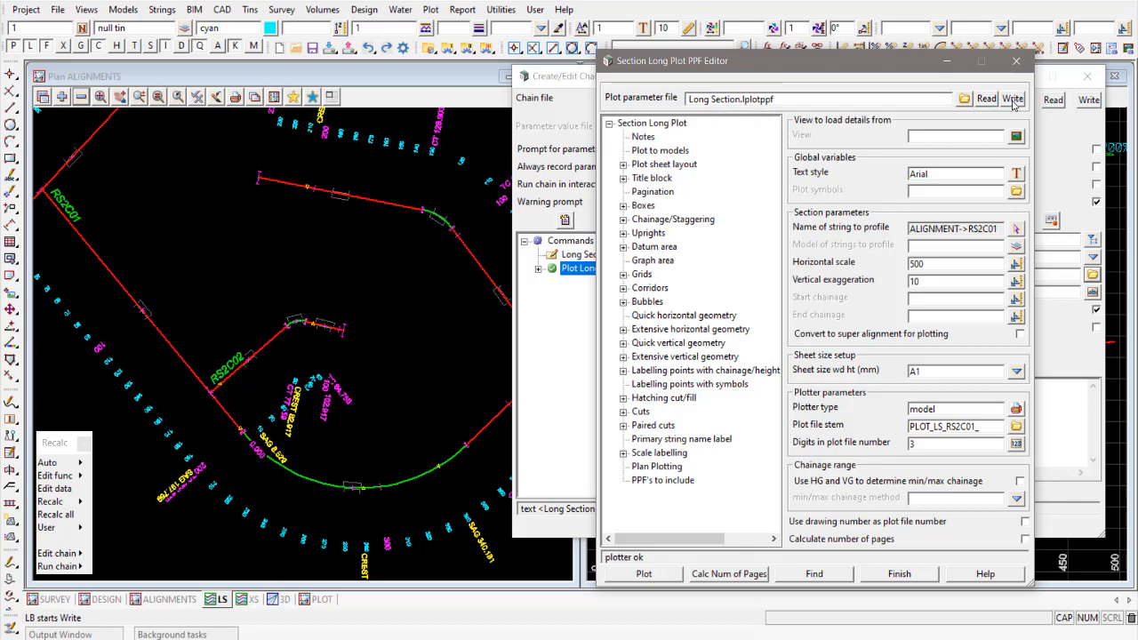
{"action": "left_click", "coordinate": [1013, 100]}
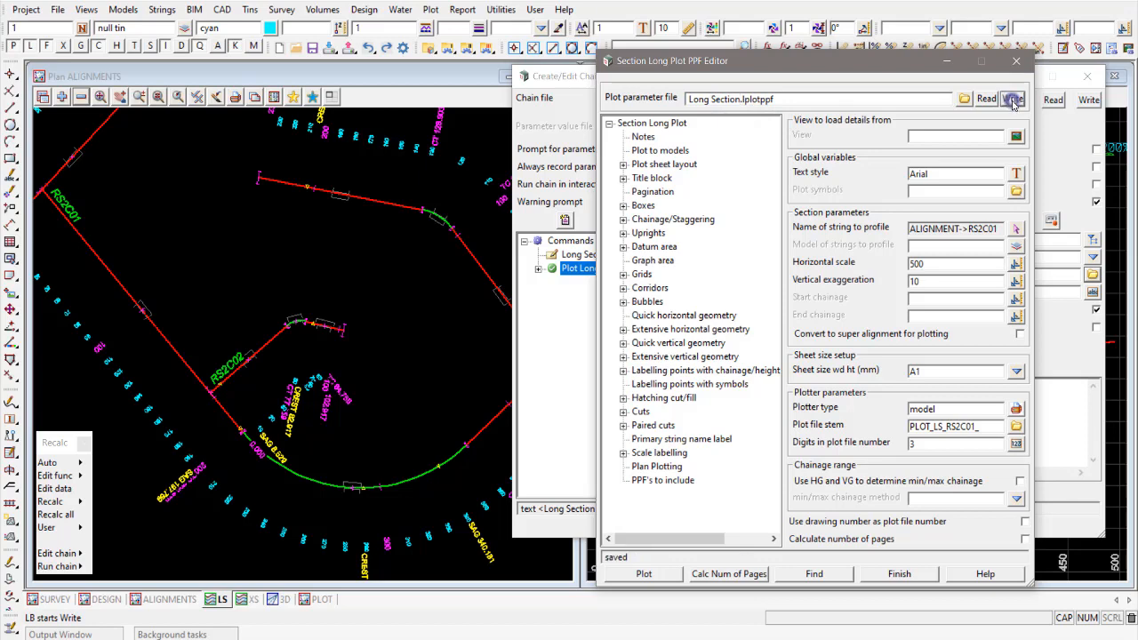
- Check the folder's long section PPF files for the saved Long Section.lplotppf and finish with the PPF editor
{"action": "left_click", "coordinate": [964, 99]}
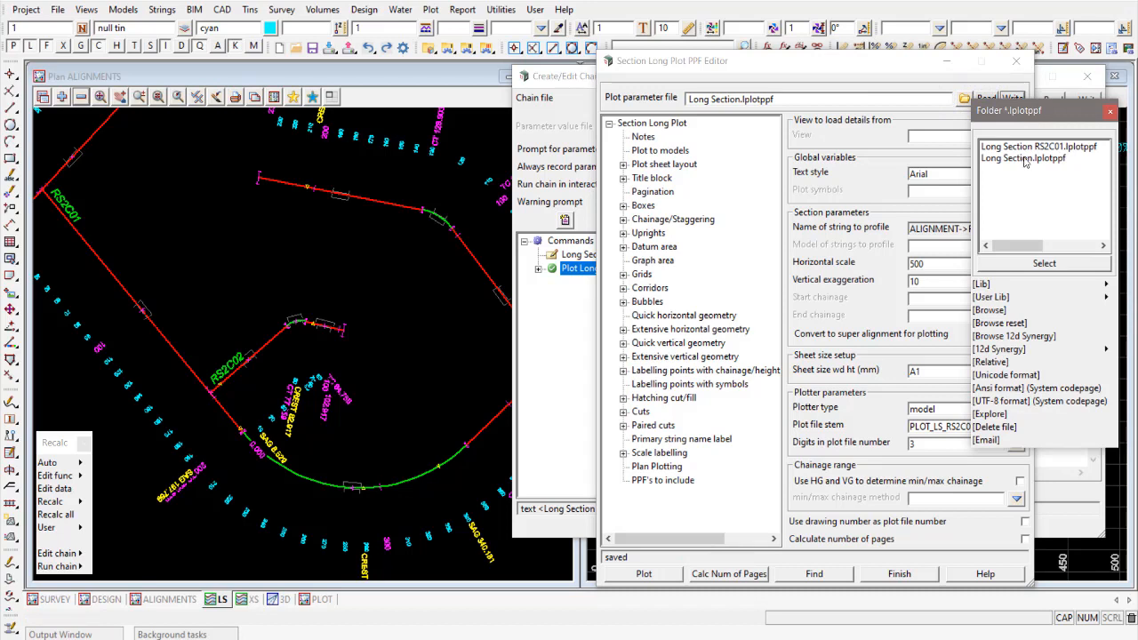
{"action": "left_click", "coordinate": [1109, 115]}
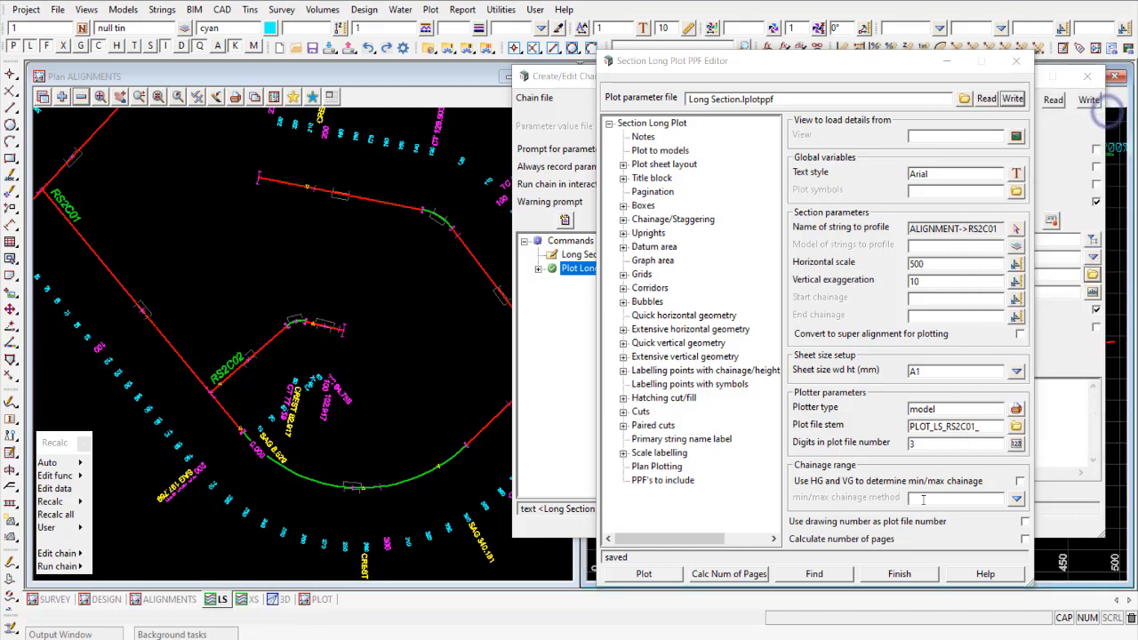
{"action": "left_click", "coordinate": [909, 573]}
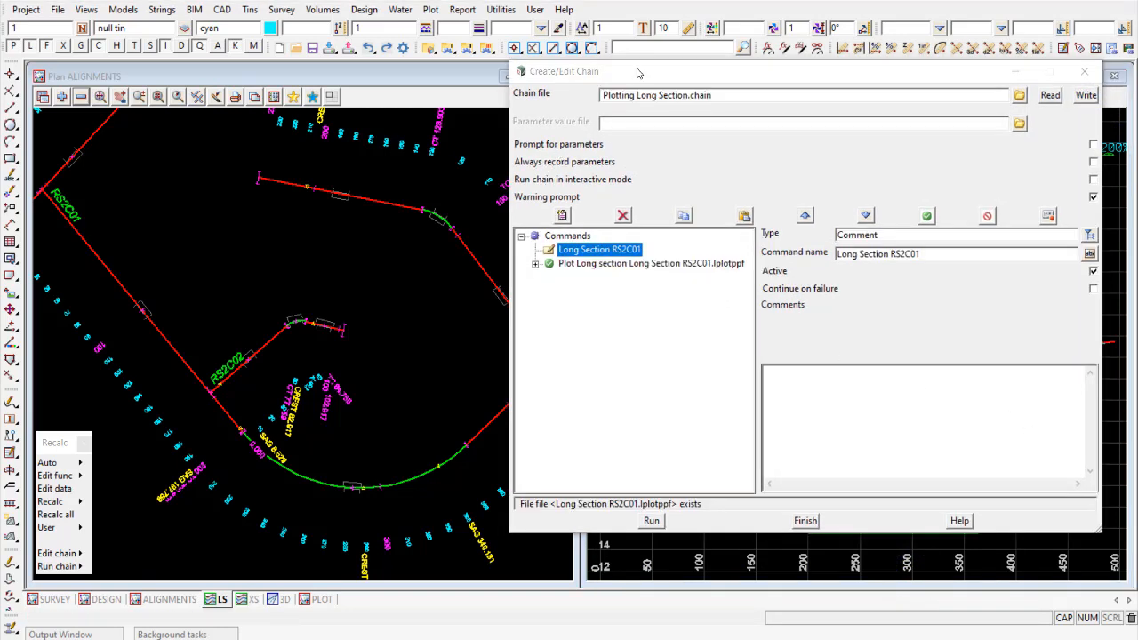
- Duplicate the chain's Long Section RS2C01 comment and its Plot Long section command below the originals
{"action": "left_click_drag", "start_coordinate": [634, 79], "coordinate": [614, 76]}
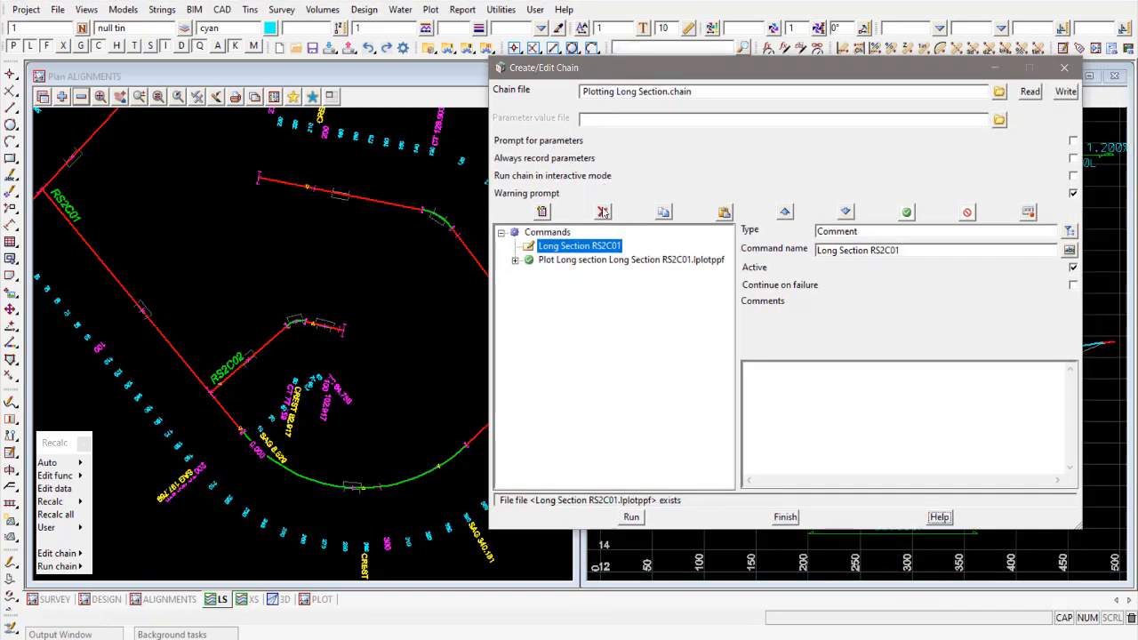
{"action": "left_click", "coordinate": [567, 261], "text": "shift"}
{"action": "left_click", "coordinate": [662, 211]}
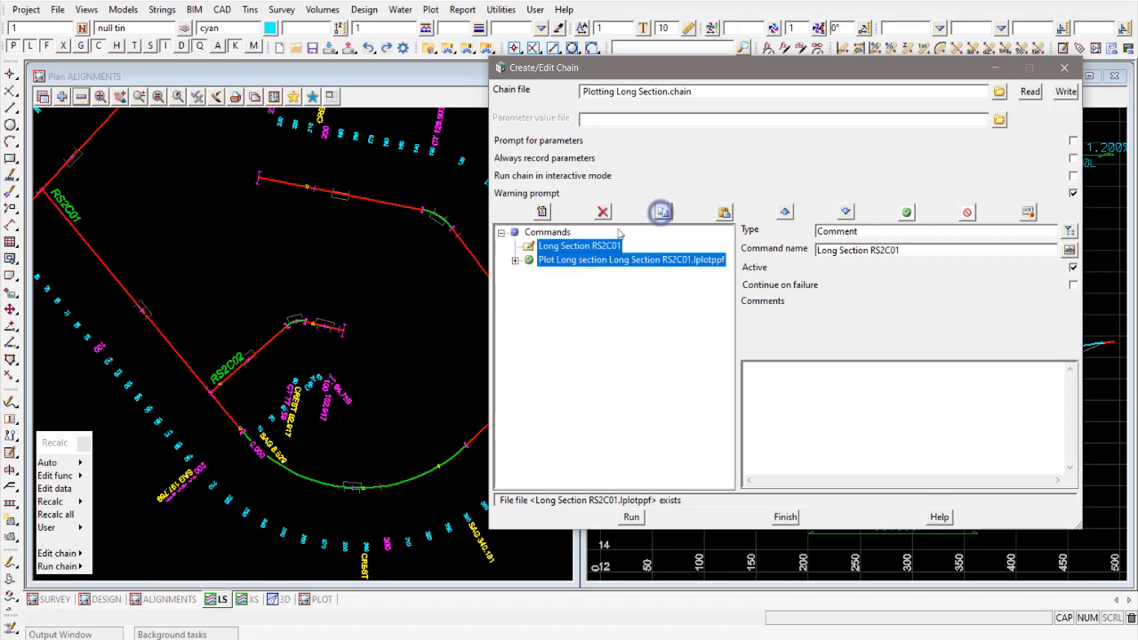
{"action": "left_click", "coordinate": [723, 212]}
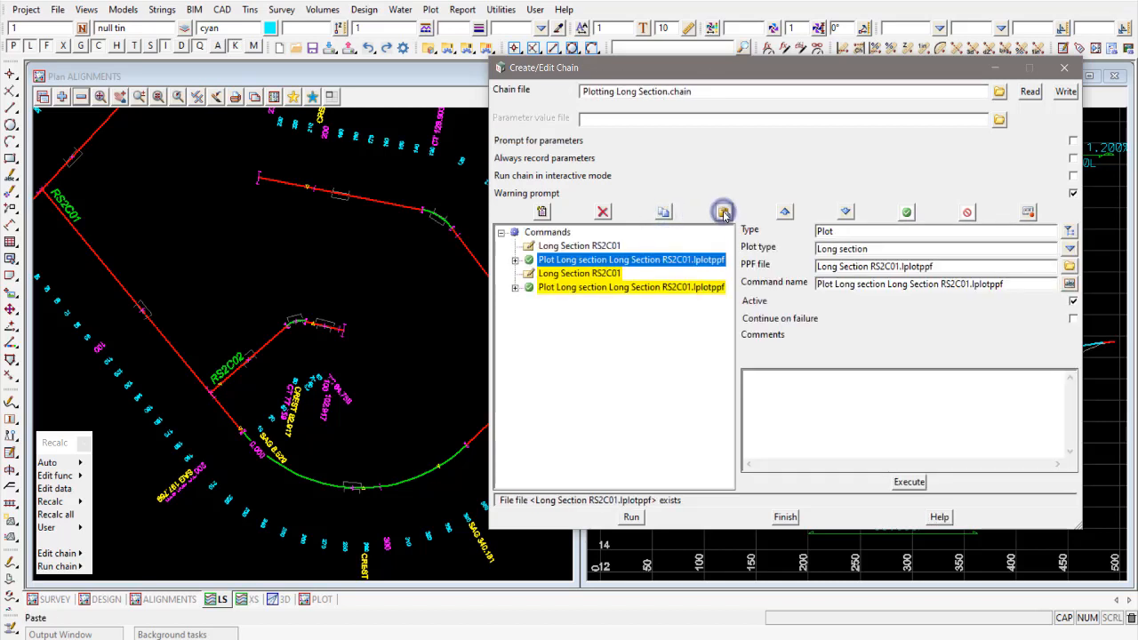
- Rename the copied comment as Long Section RS2C02 - using parameters
{"action": "left_click", "coordinate": [583, 273]}
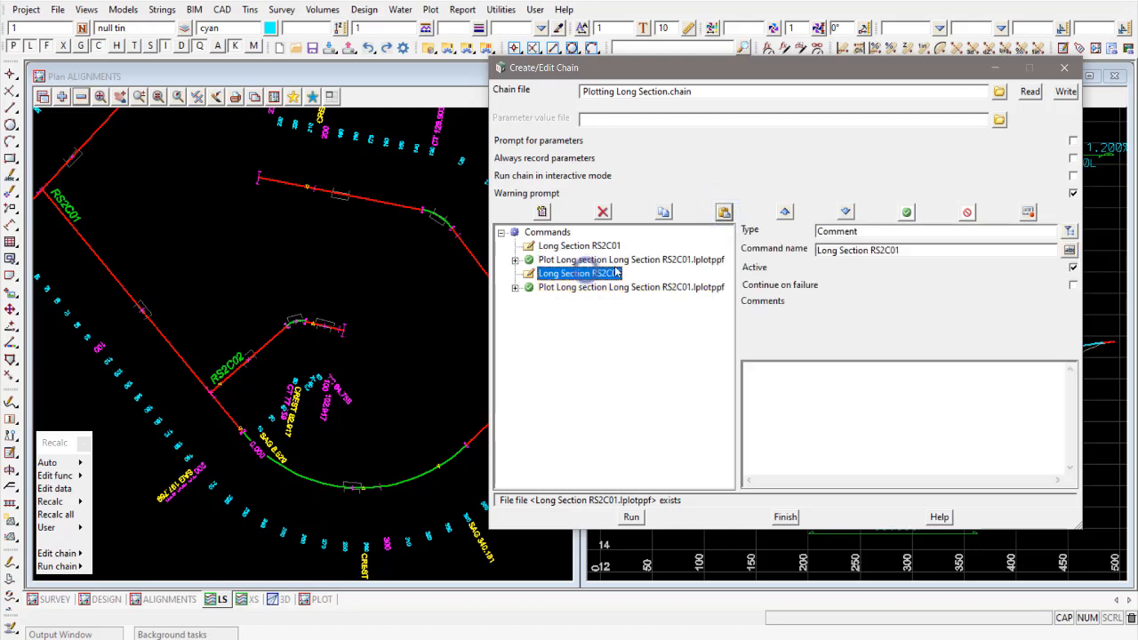
{"action": "left_click", "coordinate": [918, 249]}
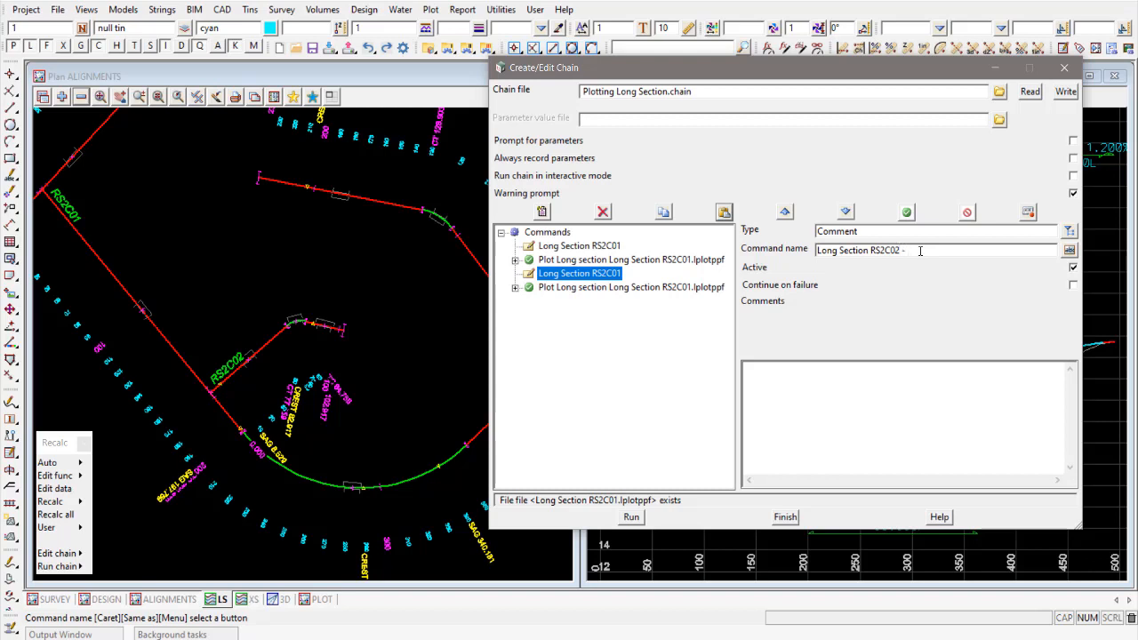
{"action": "type", "text": "- using parameters"}
{"action": "left_click", "coordinate": [607, 274]}
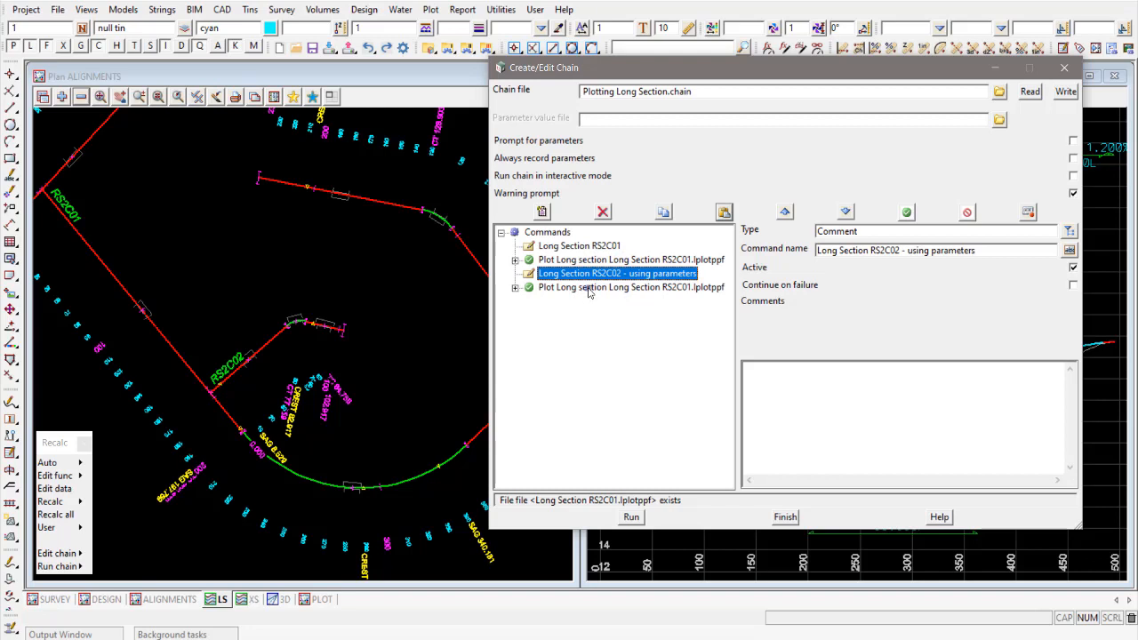
- Set the copied plot command's PPF file to Long Section.lplotppf and regenerate its command name to match
{"action": "left_click", "coordinate": [586, 288]}
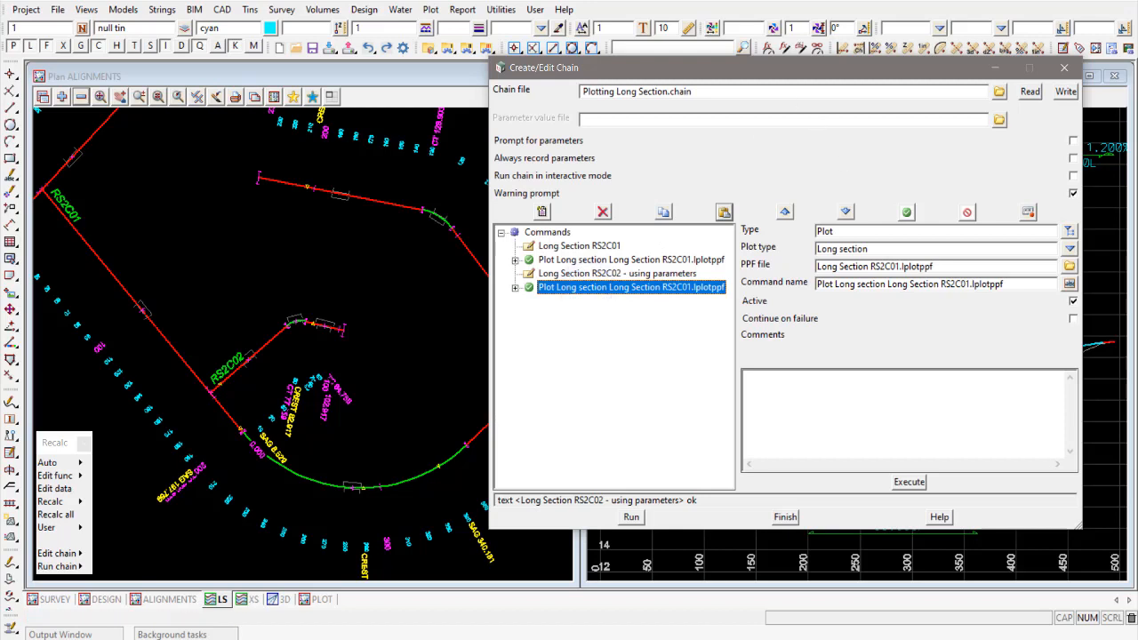
{"action": "left_click", "coordinate": [1070, 266]}
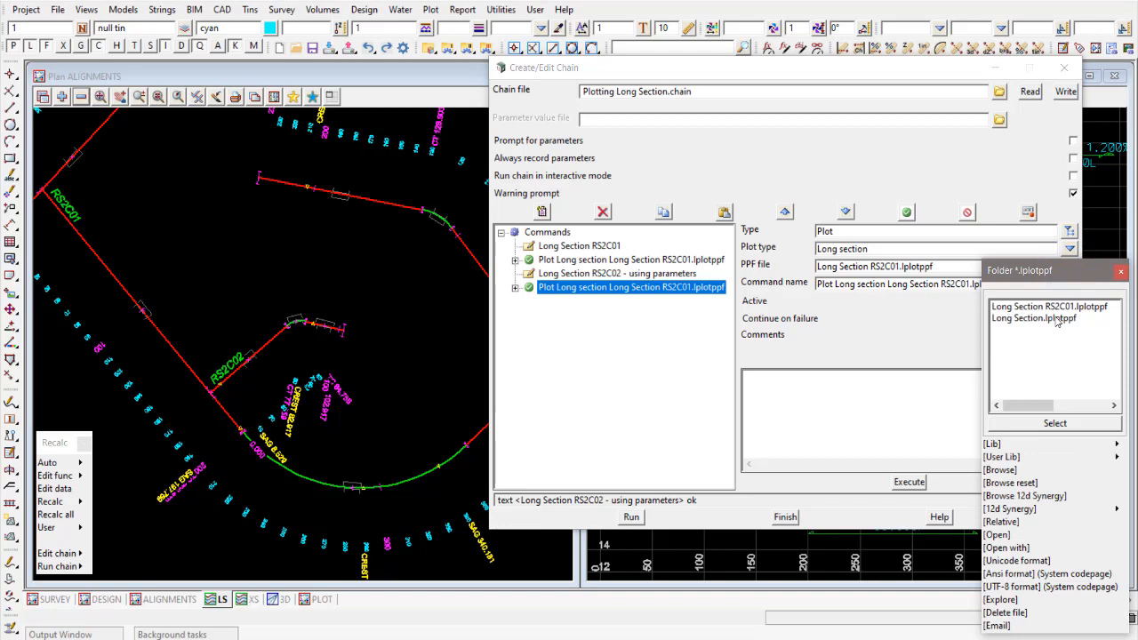
{"action": "double_click", "coordinate": [1057, 319]}
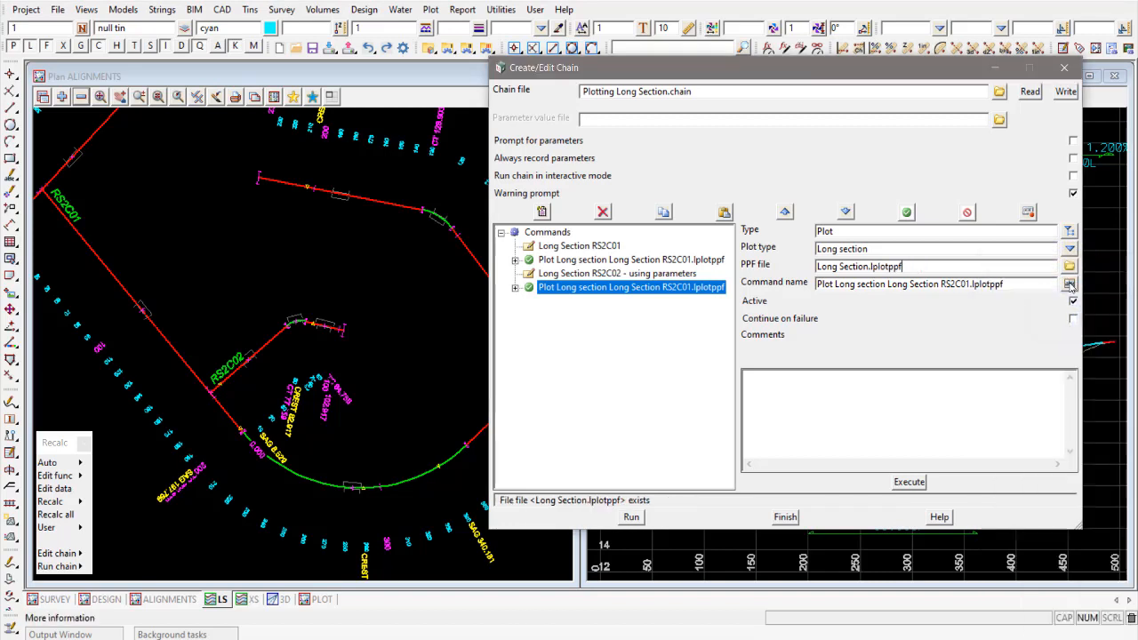
{"action": "left_click", "coordinate": [1069, 283]}
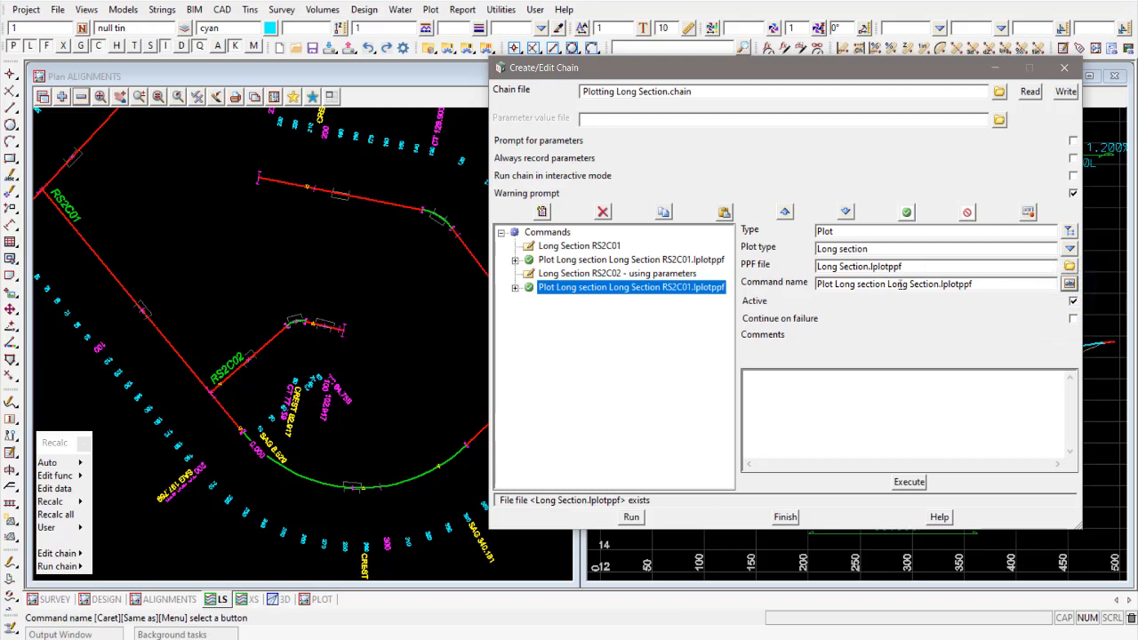
{"action": "left_click", "coordinate": [680, 275]}
{"action": "left_click", "coordinate": [680, 287]}
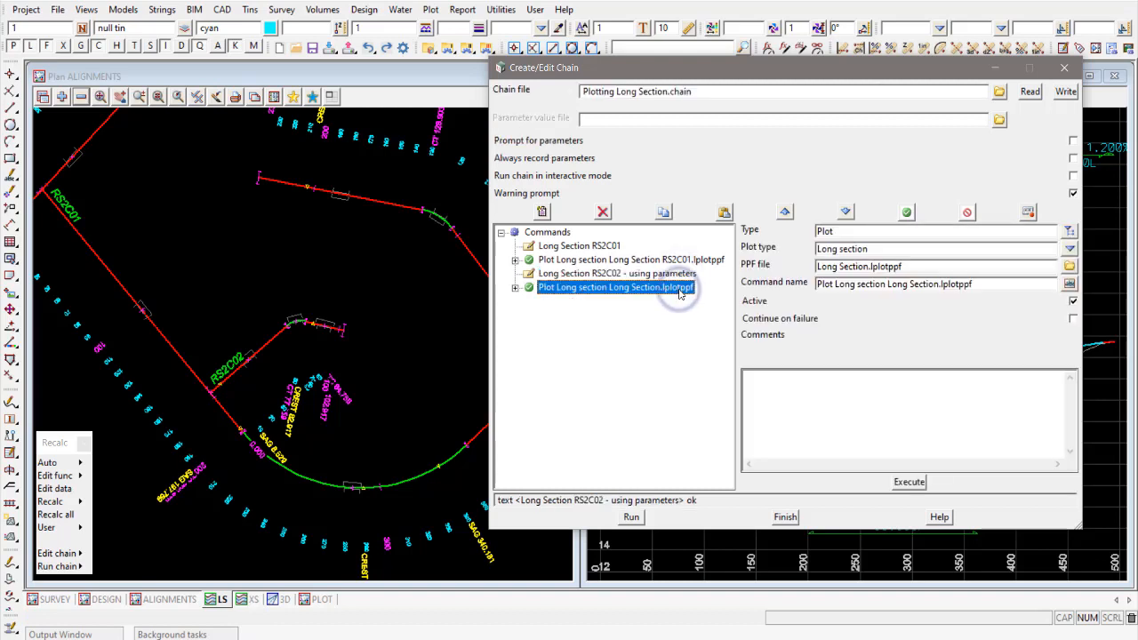
- Rename the copied plot command as Plot Long section Long Section C02.lplotppf
{"action": "left_click", "coordinate": [938, 285]}
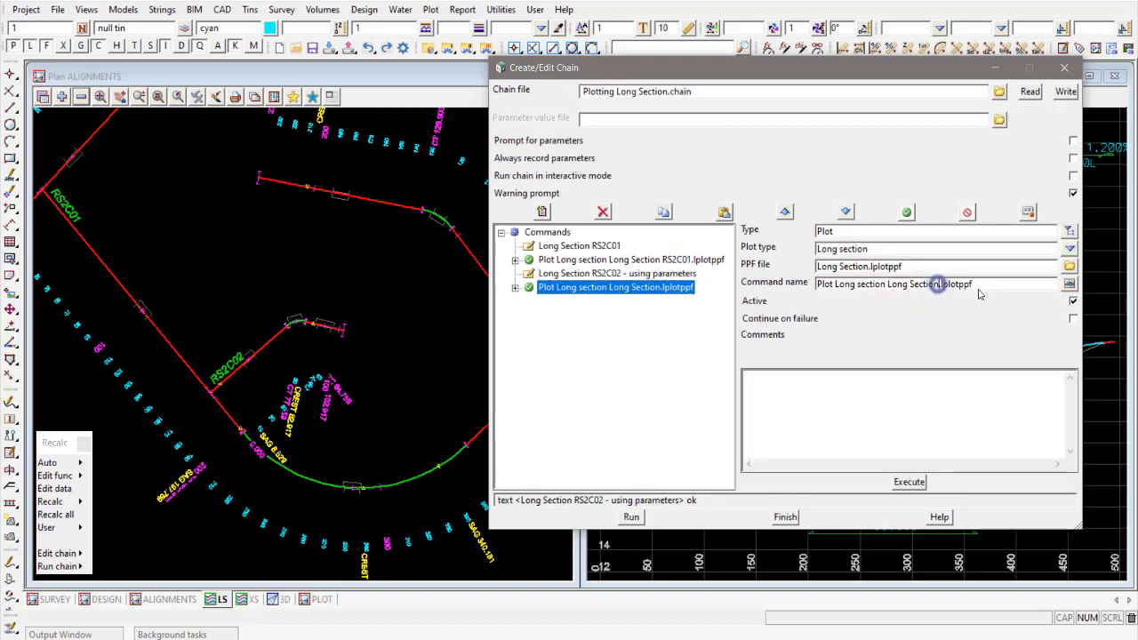
{"action": "type", "text": "C02"}
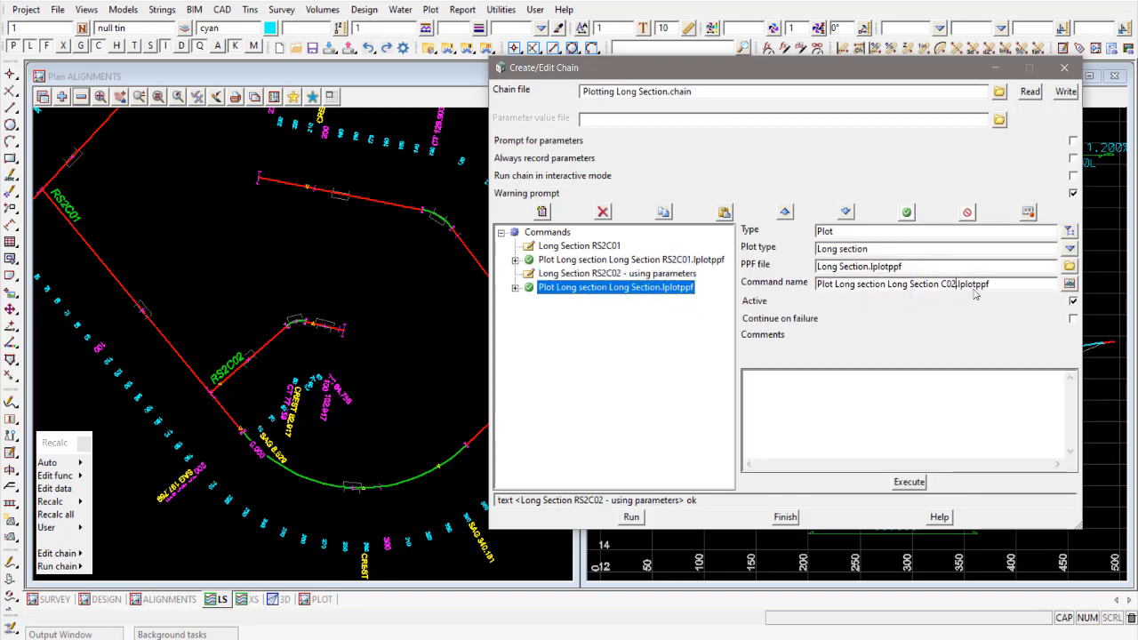
{"action": "left_click", "coordinate": [666, 273]}
{"action": "left_click", "coordinate": [662, 287]}
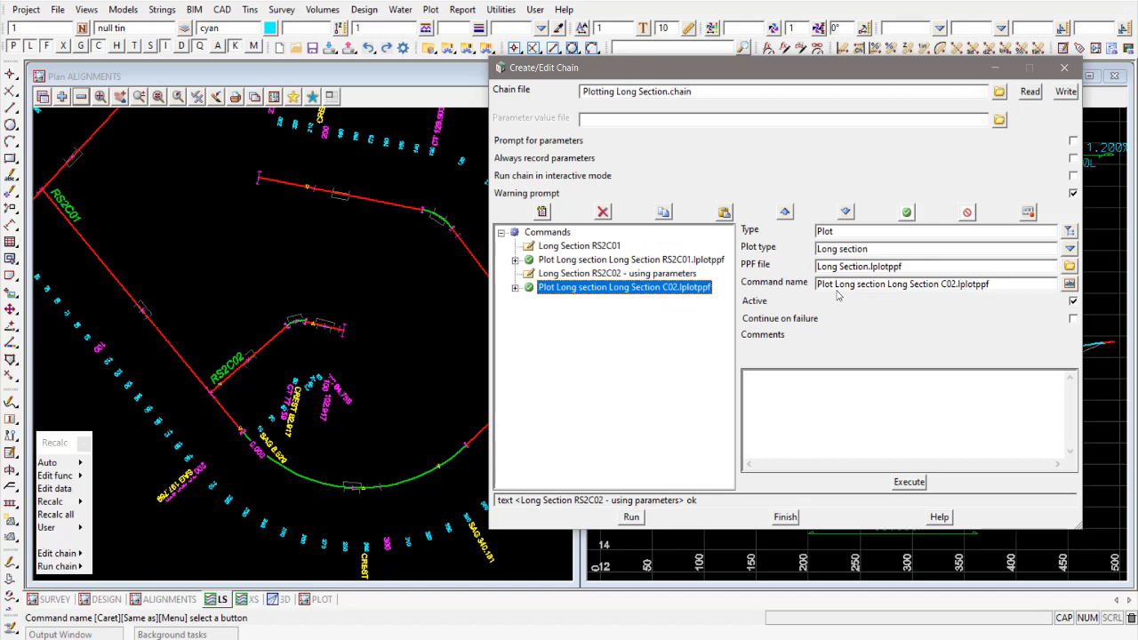
{"action": "left_click", "coordinate": [1069, 266]}
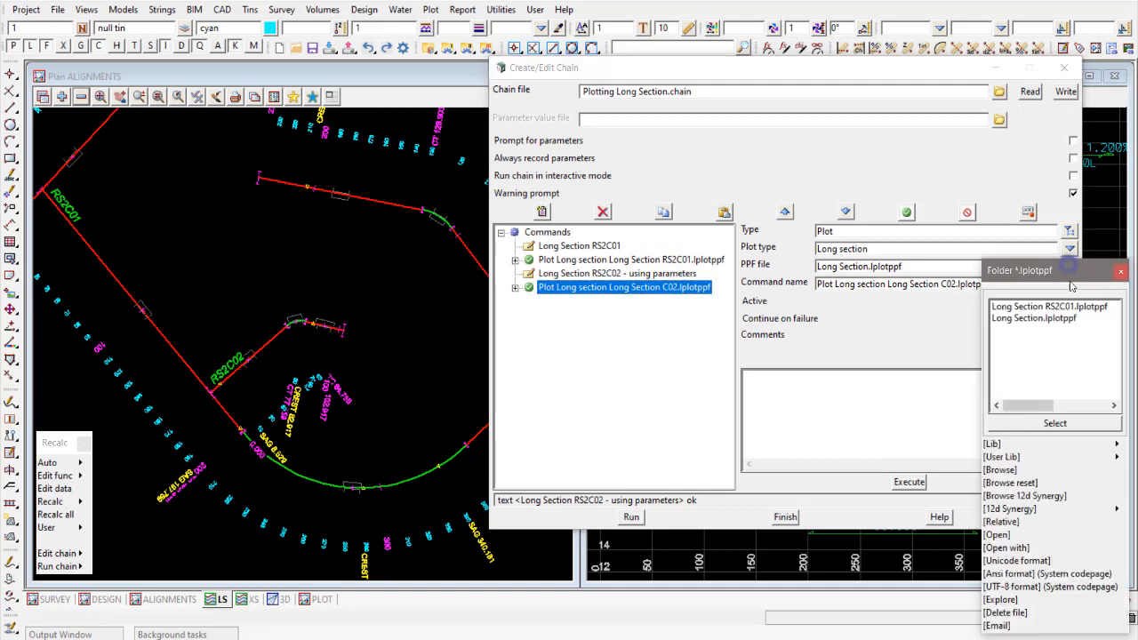
{"action": "left_click", "coordinate": [1121, 272]}
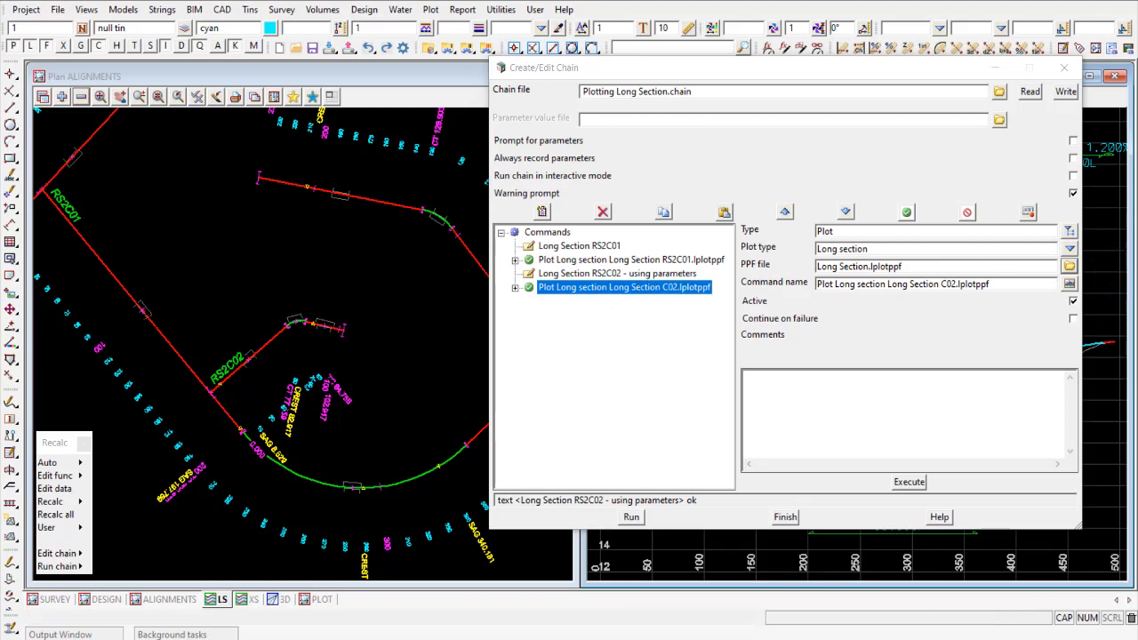
- Copy the chain's file name without extension into the parameter value file name, giving Plotting Long Section
{"action": "left_click_drag", "start_coordinate": [755, 67], "coordinate": [785, 77]}
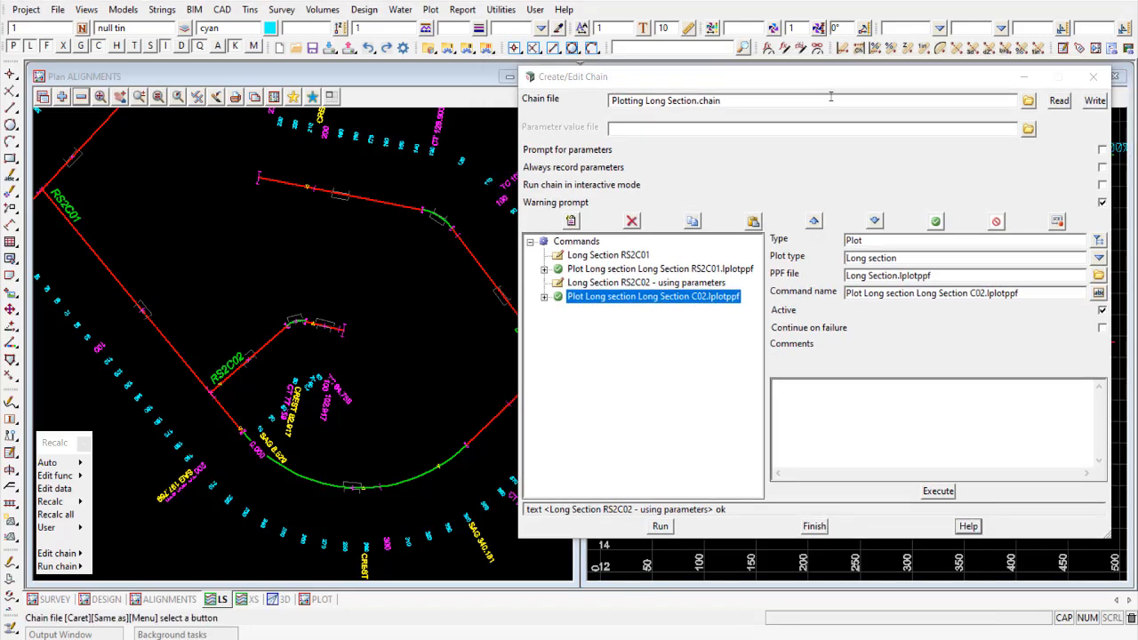
{"action": "left_click", "coordinate": [709, 125]}
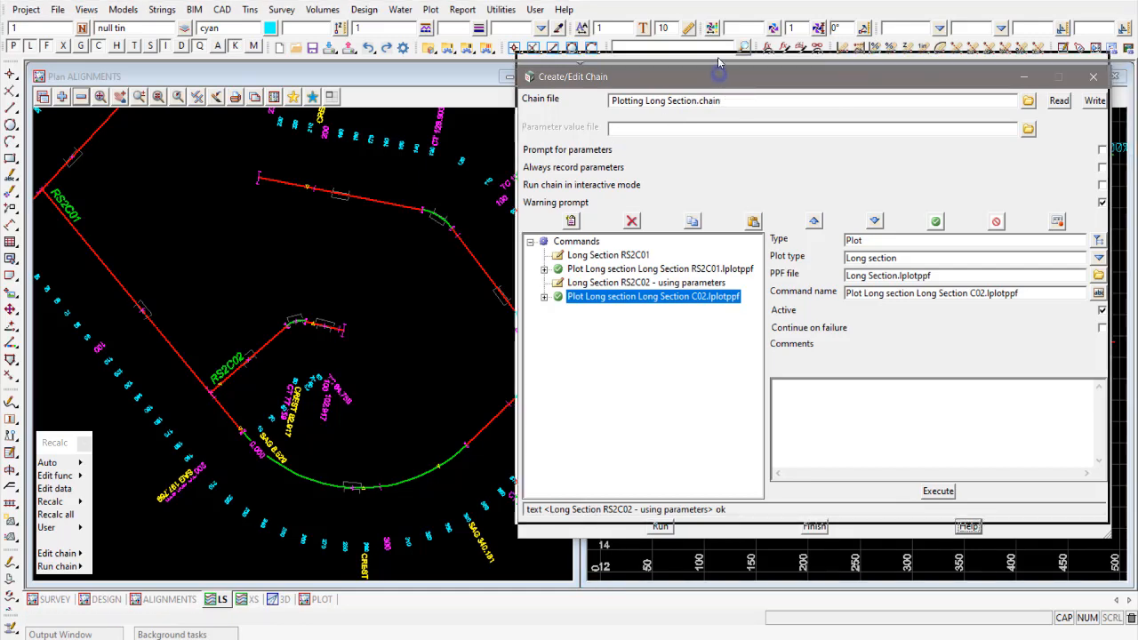
{"action": "left_click_drag", "start_coordinate": [696, 76], "coordinate": [596, 64]}
{"action": "left_click", "coordinate": [685, 60]}
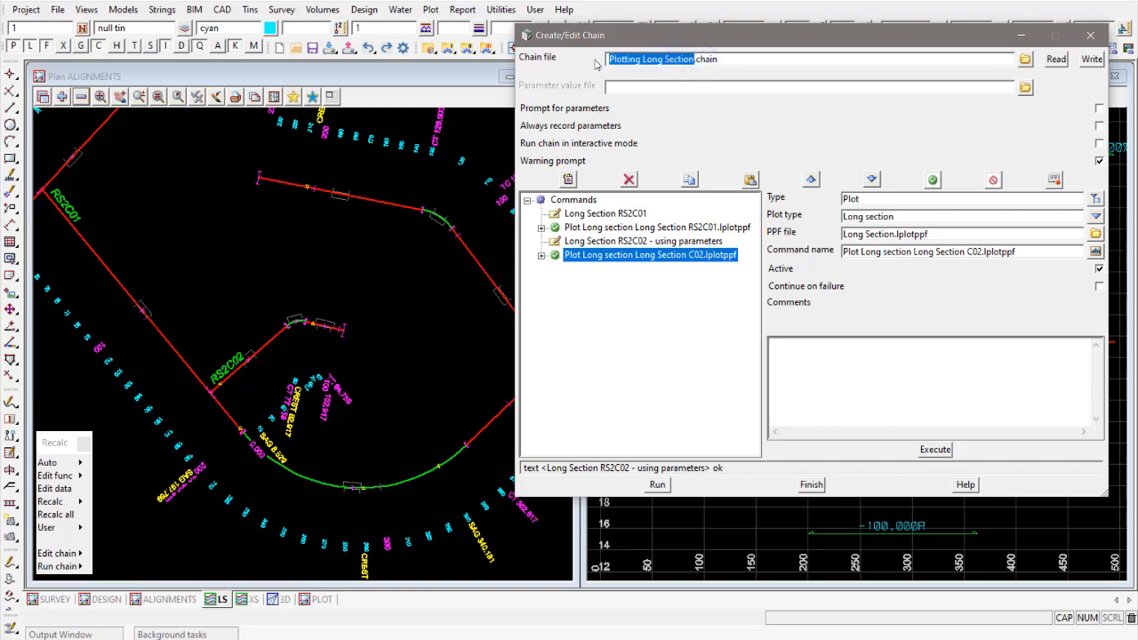
{"action": "key", "text": "ctrl+c"}
{"action": "left_click", "coordinate": [643, 90]}
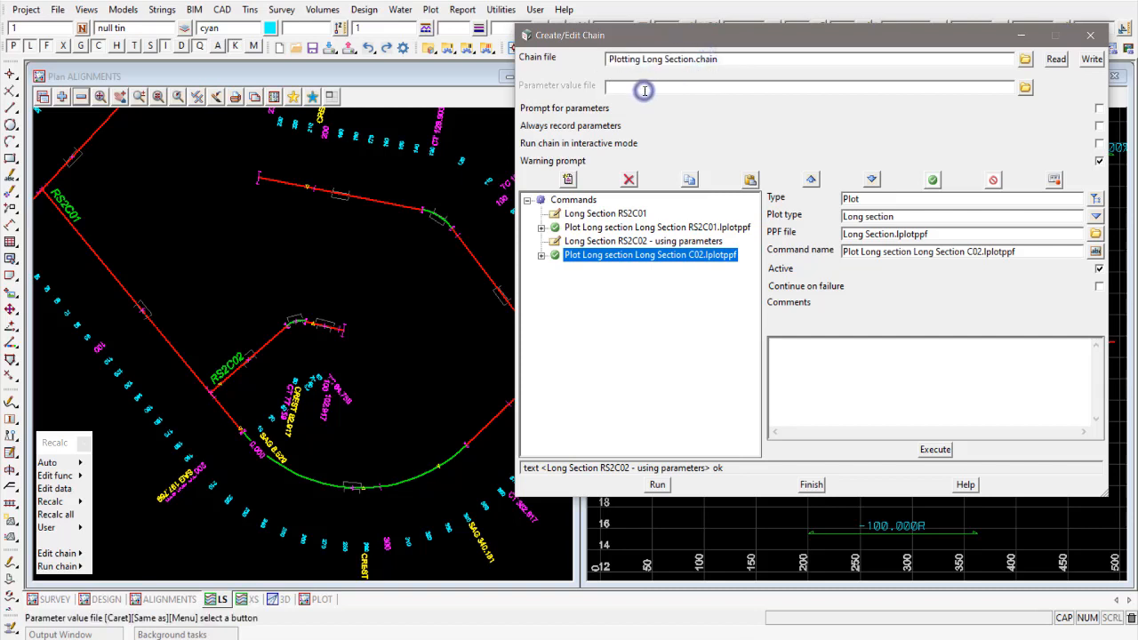
{"action": "key", "text": "ctrl+v"}
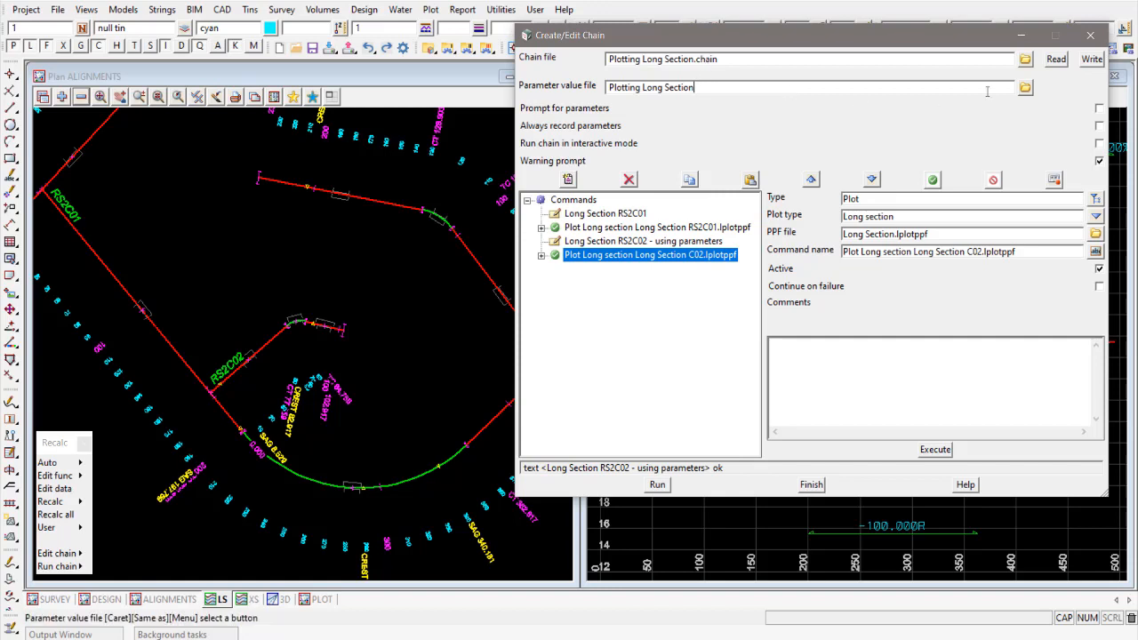
- Open Plotting Long Section.pvf in the Chain Parameters Editor, write the file and check that it is in the folder
{"action": "left_click", "coordinate": [1025, 88]}
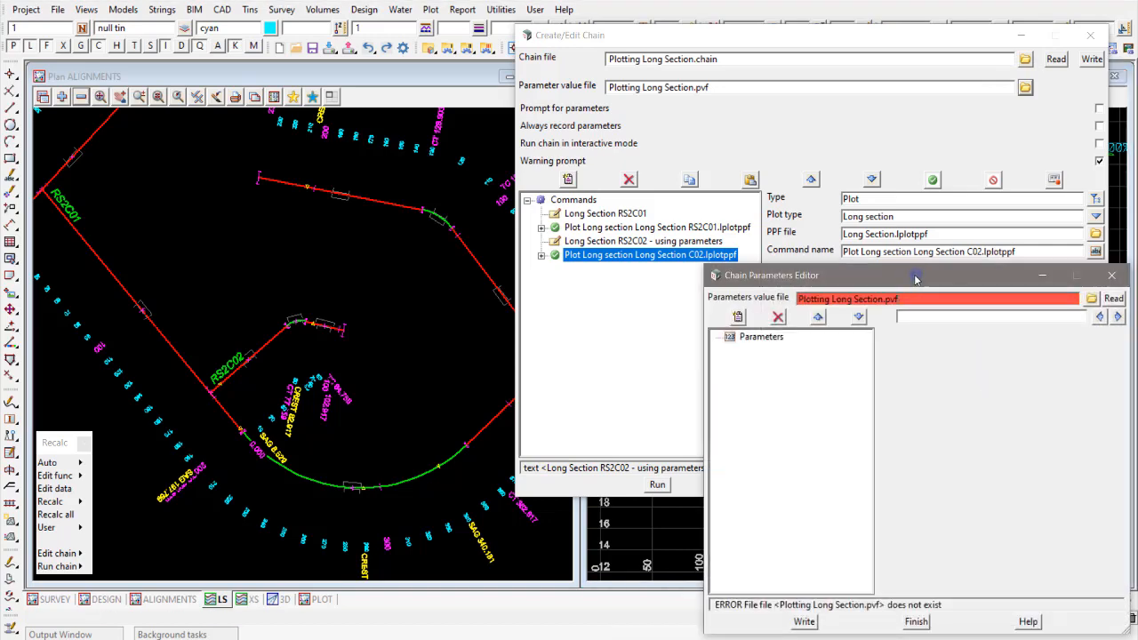
{"action": "left_click_drag", "start_coordinate": [915, 279], "coordinate": [886, 276]}
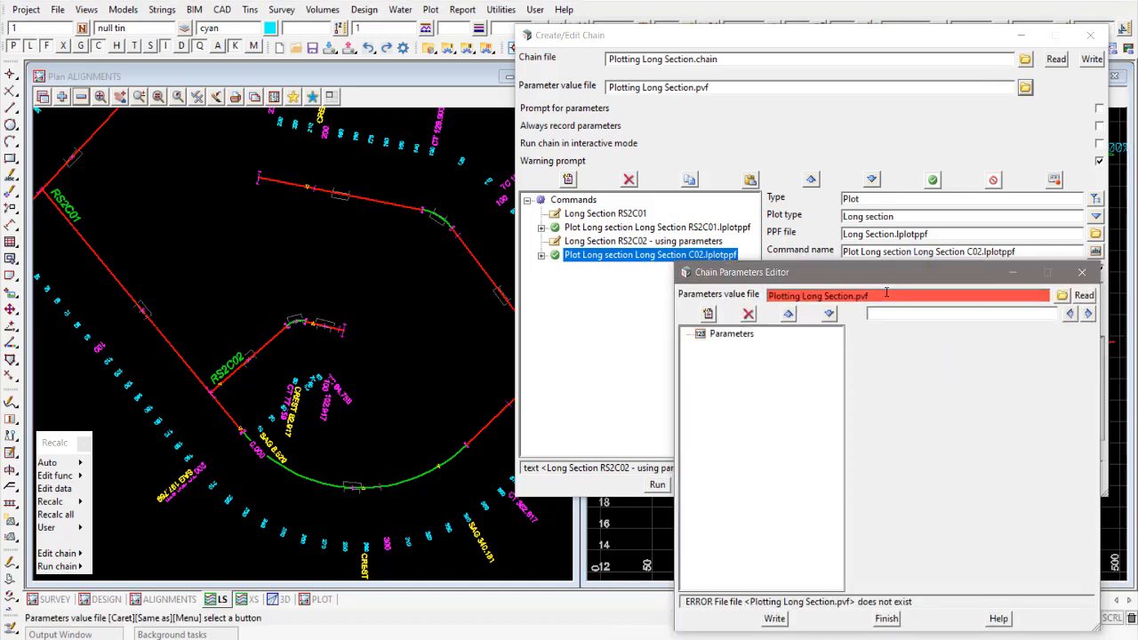
{"action": "left_click", "coordinate": [775, 618]}
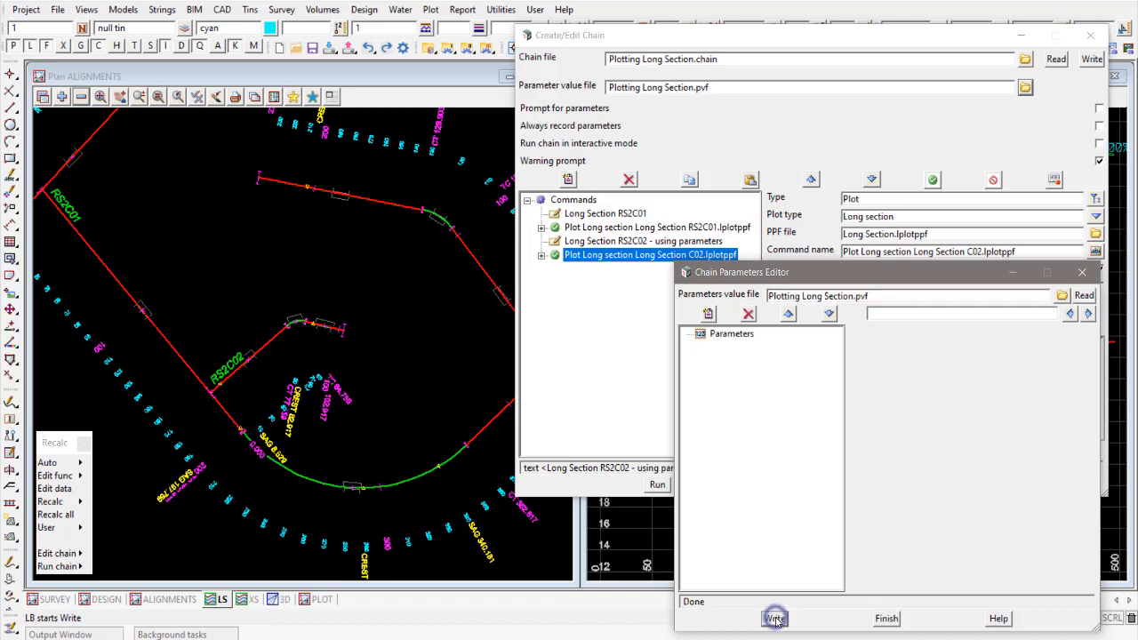
{"action": "left_click", "coordinate": [1062, 296]}
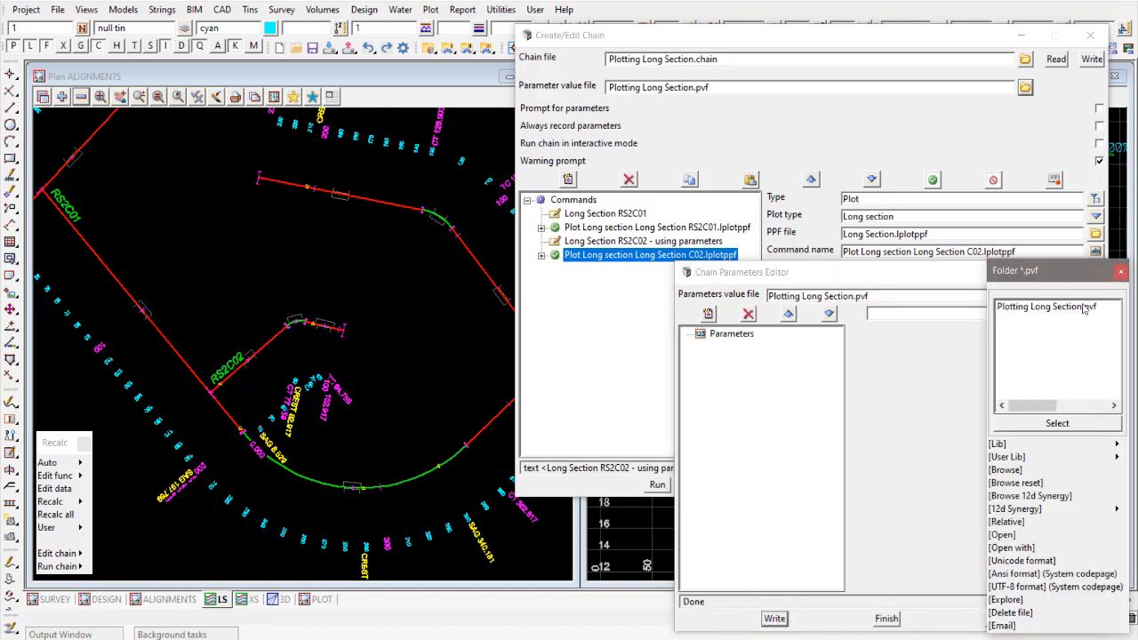
{"action": "left_click", "coordinate": [1122, 272]}
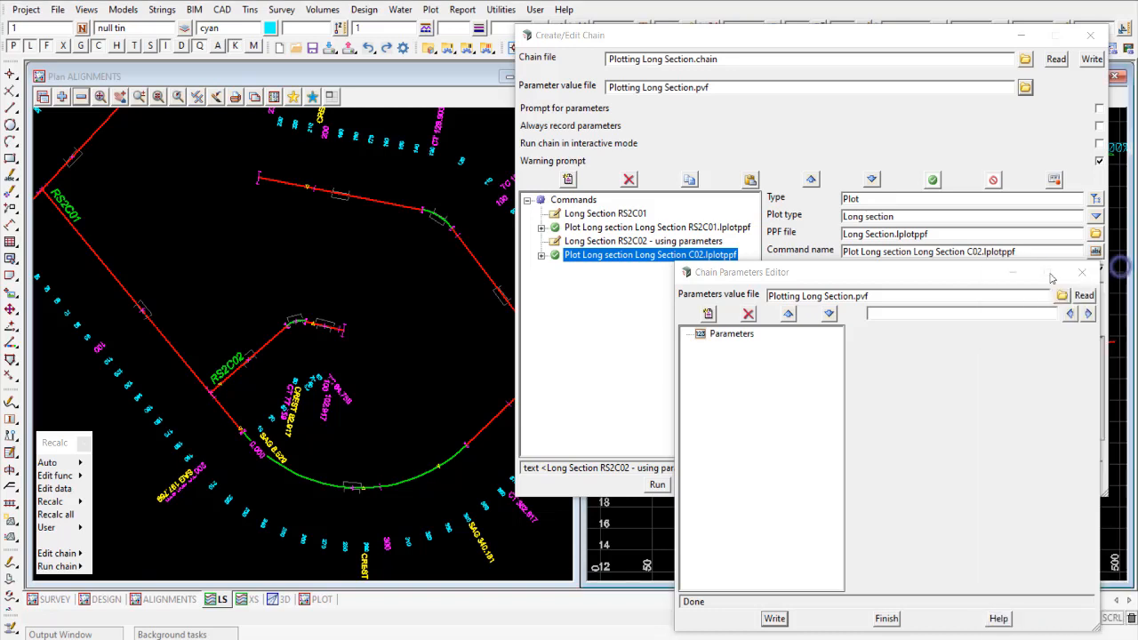
{"action": "left_click_drag", "start_coordinate": [943, 280], "coordinate": [945, 280]}
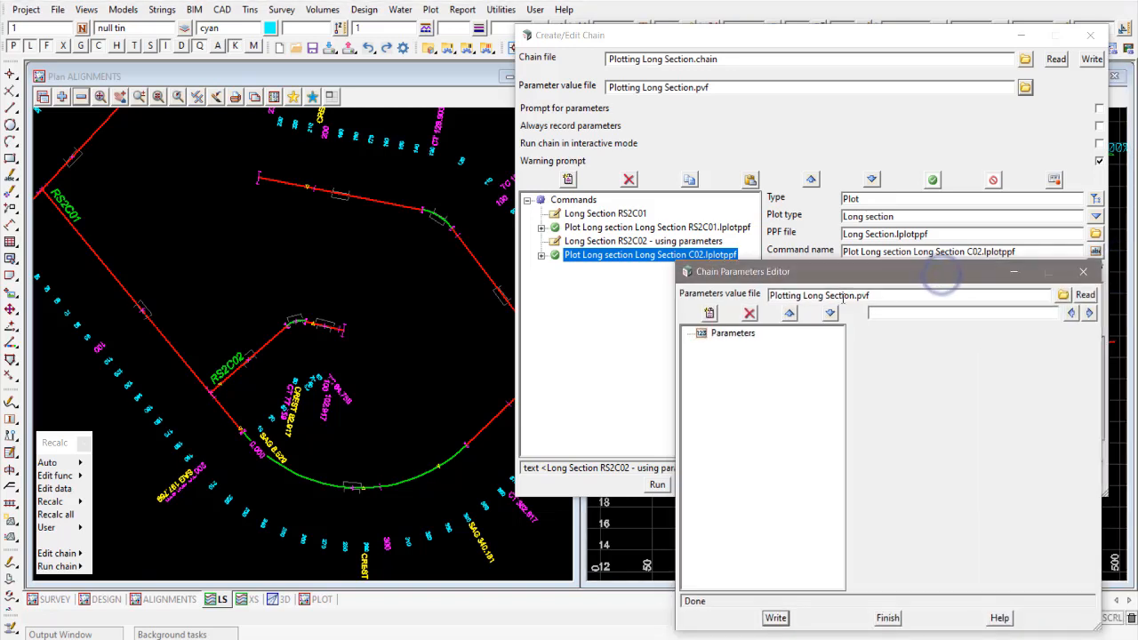
- Add a new parameter to Plotting Long Section.pvf and review the available parameter types, keeping Text
{"action": "left_click", "coordinate": [708, 314]}
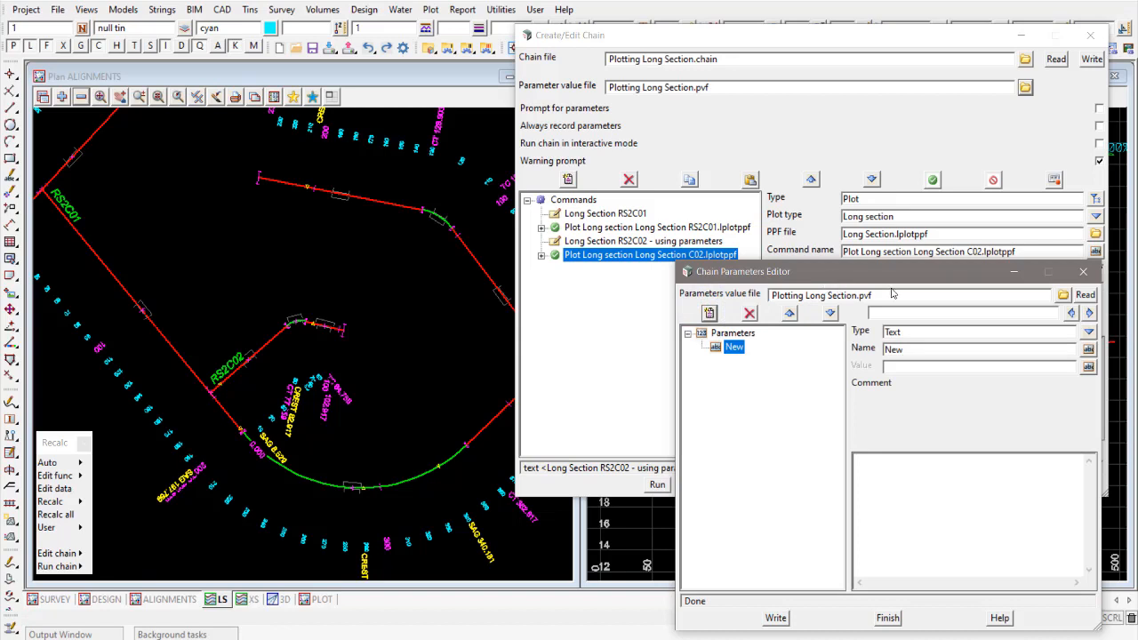
{"action": "left_click", "coordinate": [1089, 332]}
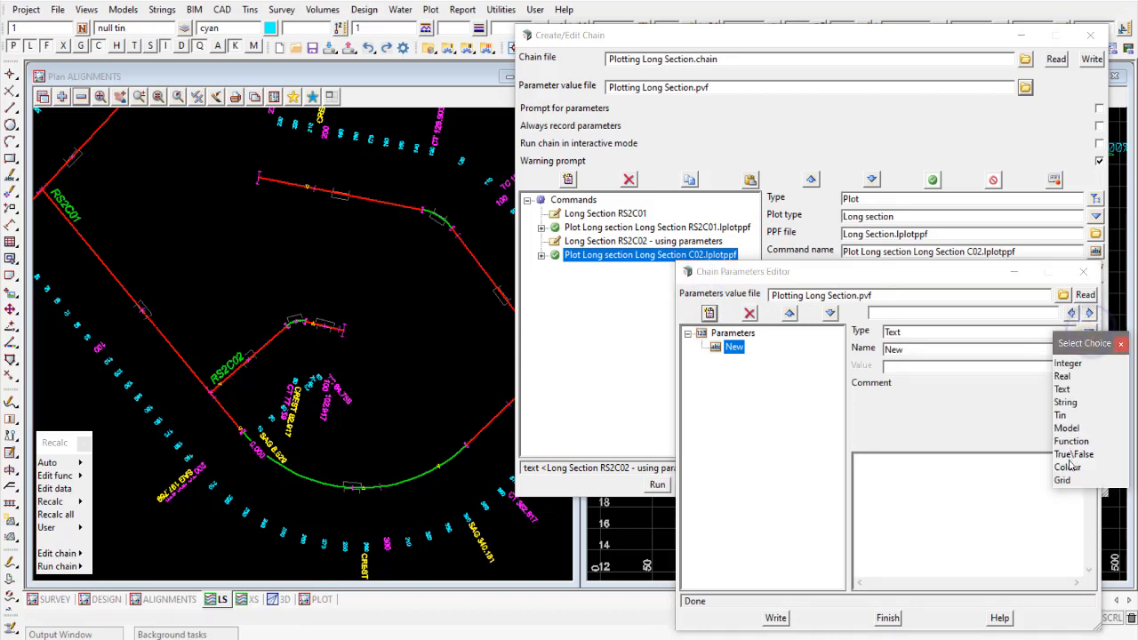
{"action": "left_click", "coordinate": [1120, 345]}
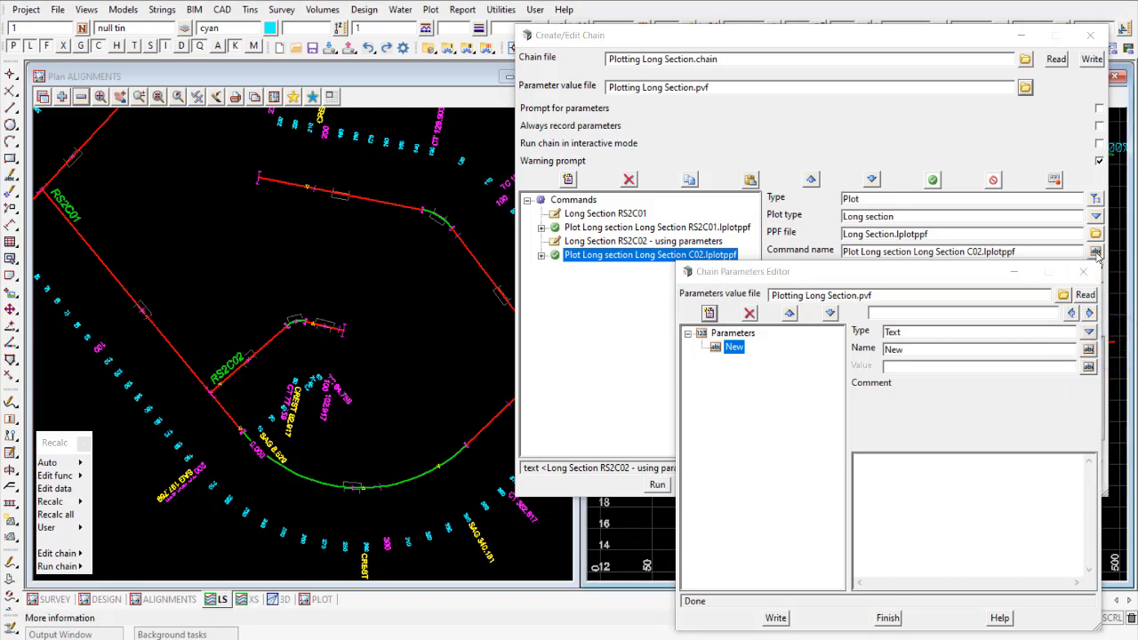
- Open Long Section.lplotppf in the PPF editor, widen its tree and dialog, and arrange it beside the Chain Parameters Editor
{"action": "left_click_drag", "start_coordinate": [972, 271], "coordinate": [970, 315]}
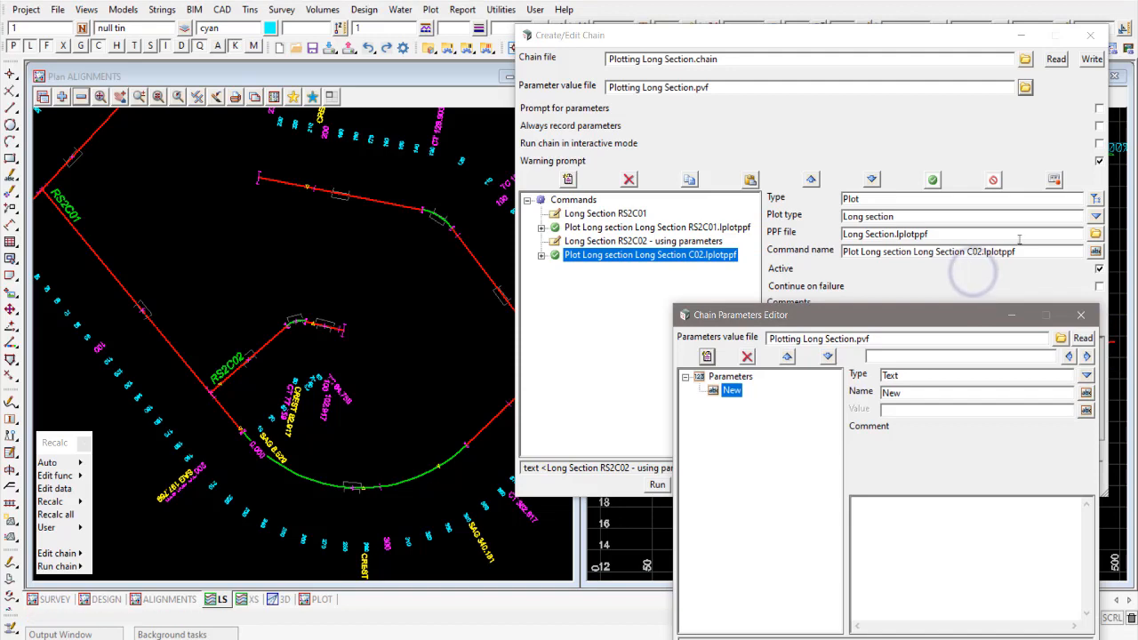
{"action": "left_click", "coordinate": [1095, 234]}
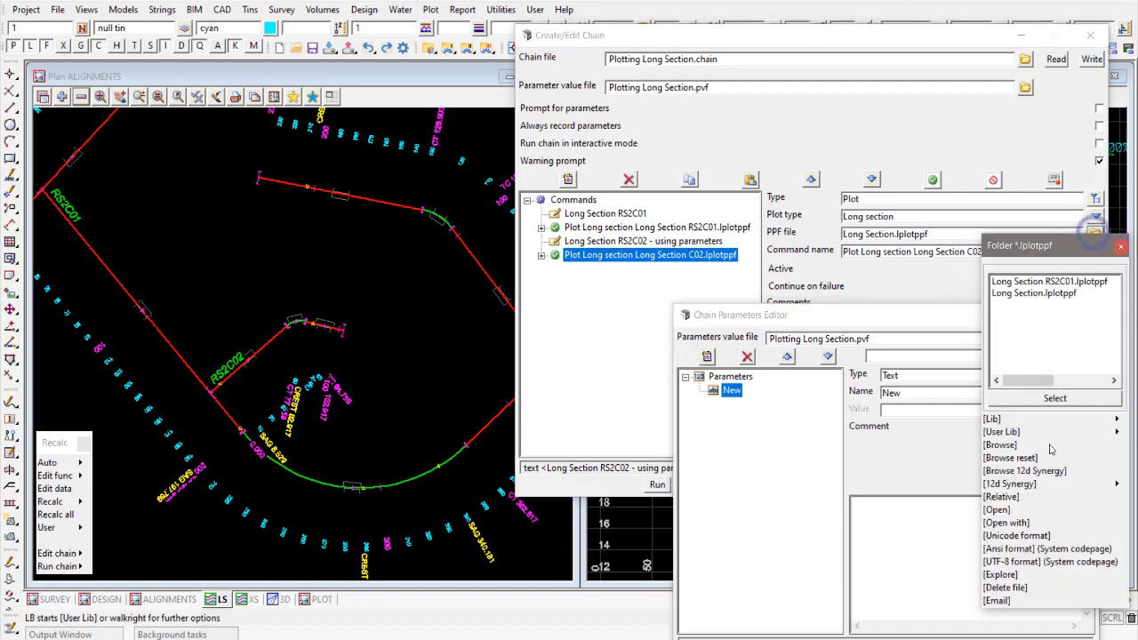
{"action": "left_click", "coordinate": [997, 511]}
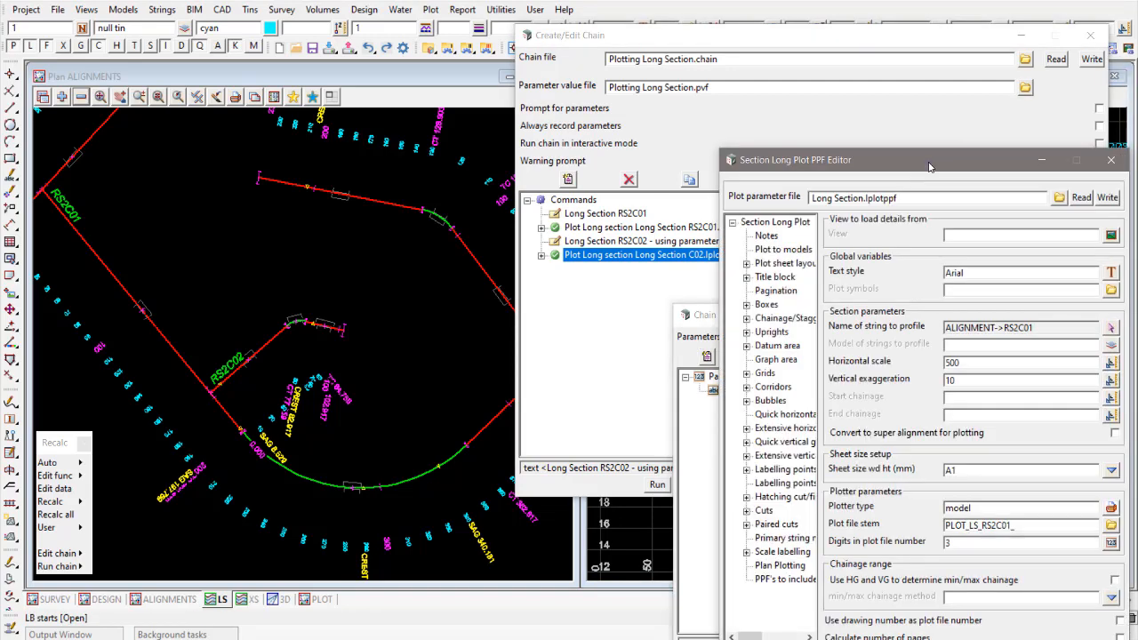
{"action": "left_click_drag", "start_coordinate": [928, 167], "coordinate": [270, 33]}
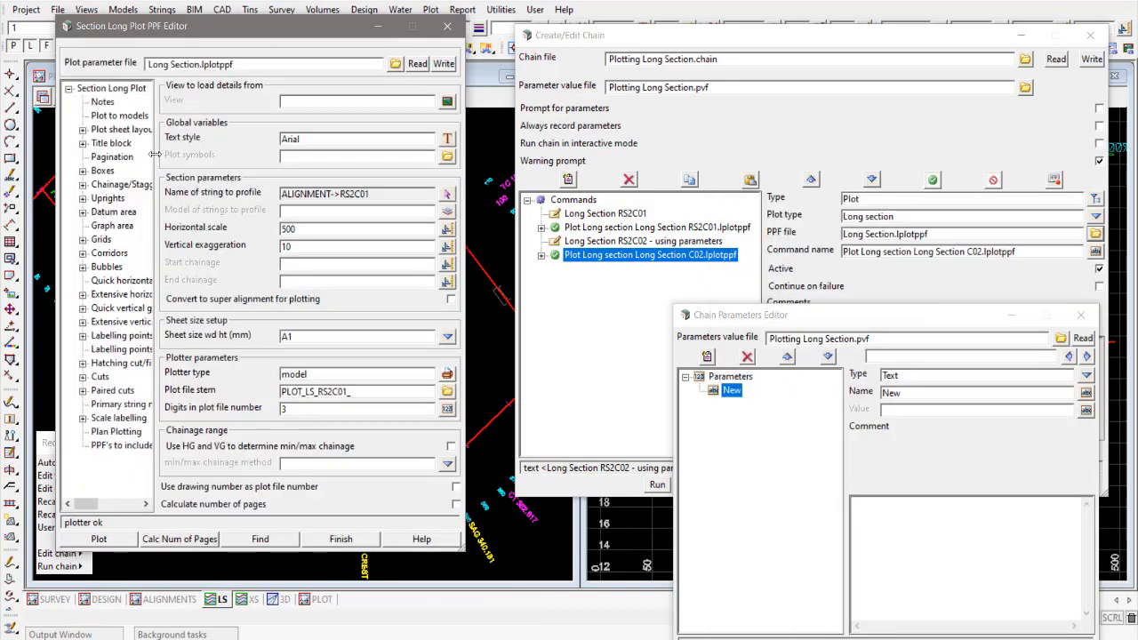
{"action": "left_click_drag", "start_coordinate": [153, 155], "coordinate": [222, 155]}
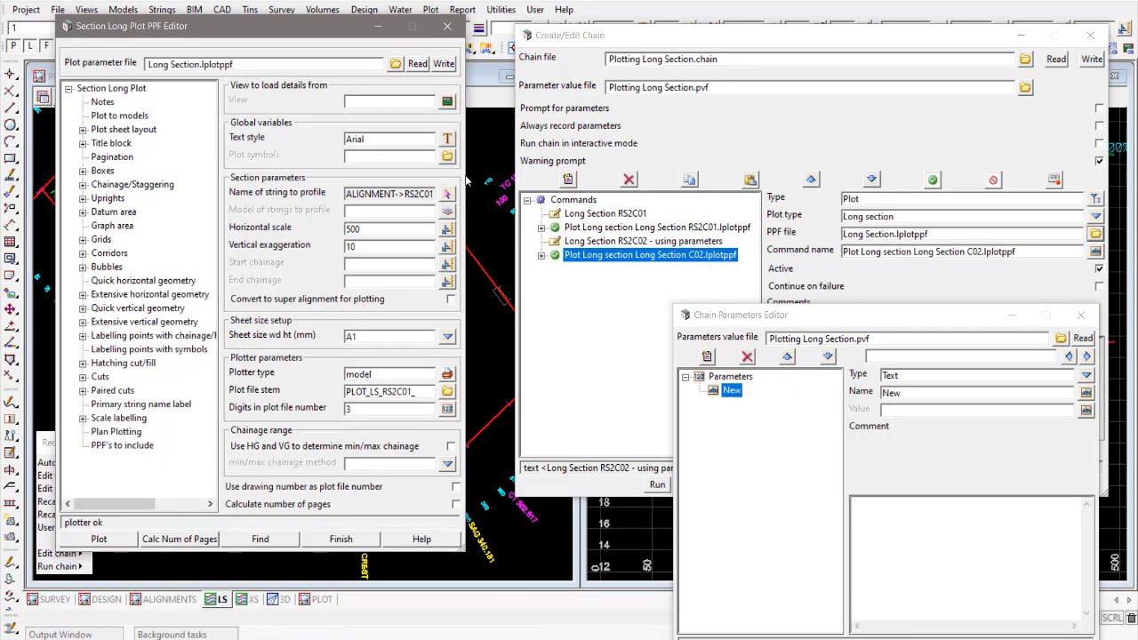
{"action": "left_click_drag", "start_coordinate": [466, 180], "coordinate": [494, 180]}
{"action": "left_click_drag", "start_coordinate": [825, 317], "coordinate": [827, 252]}
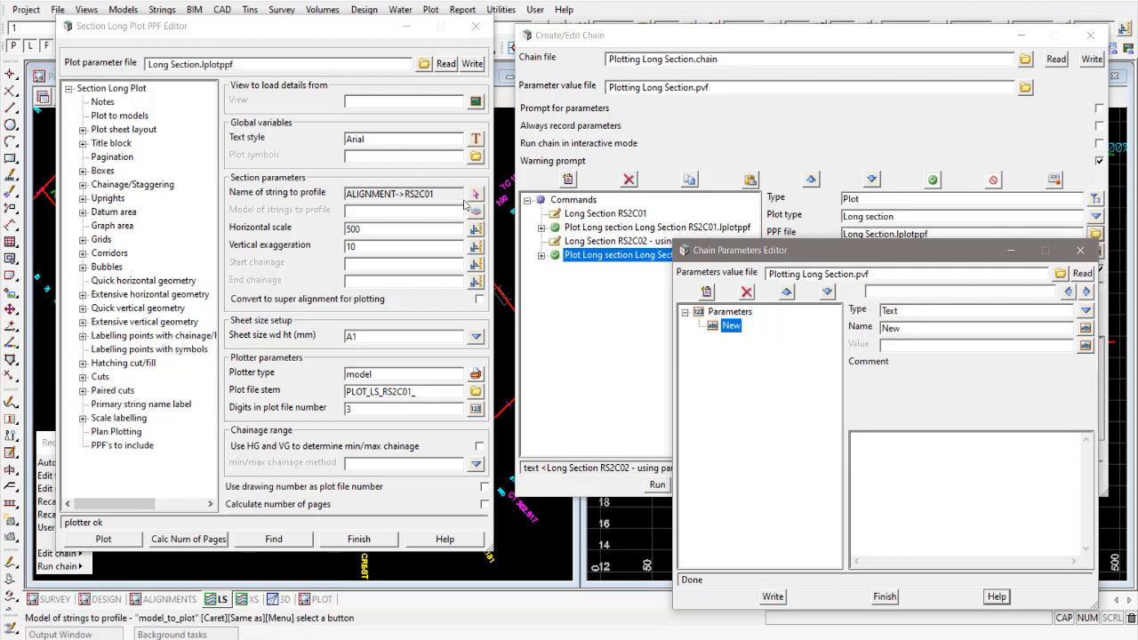
- Check the PPF's string to profile field, and make the new parameter a String type named RS2C02
{"action": "left_click", "coordinate": [475, 194]}
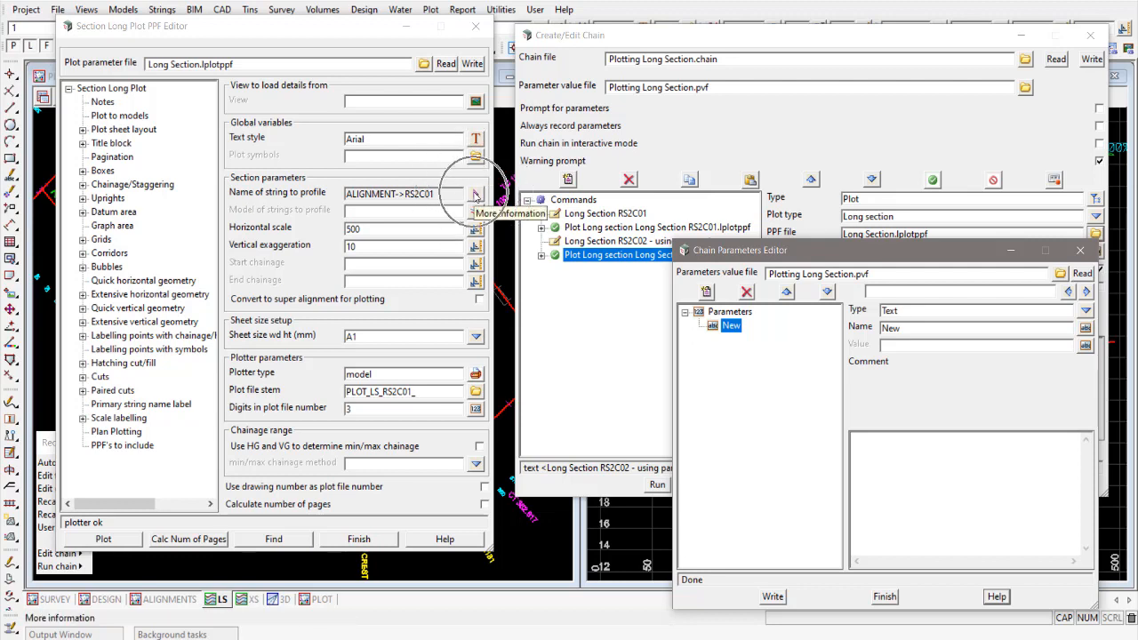
{"action": "left_click", "coordinate": [426, 195]}
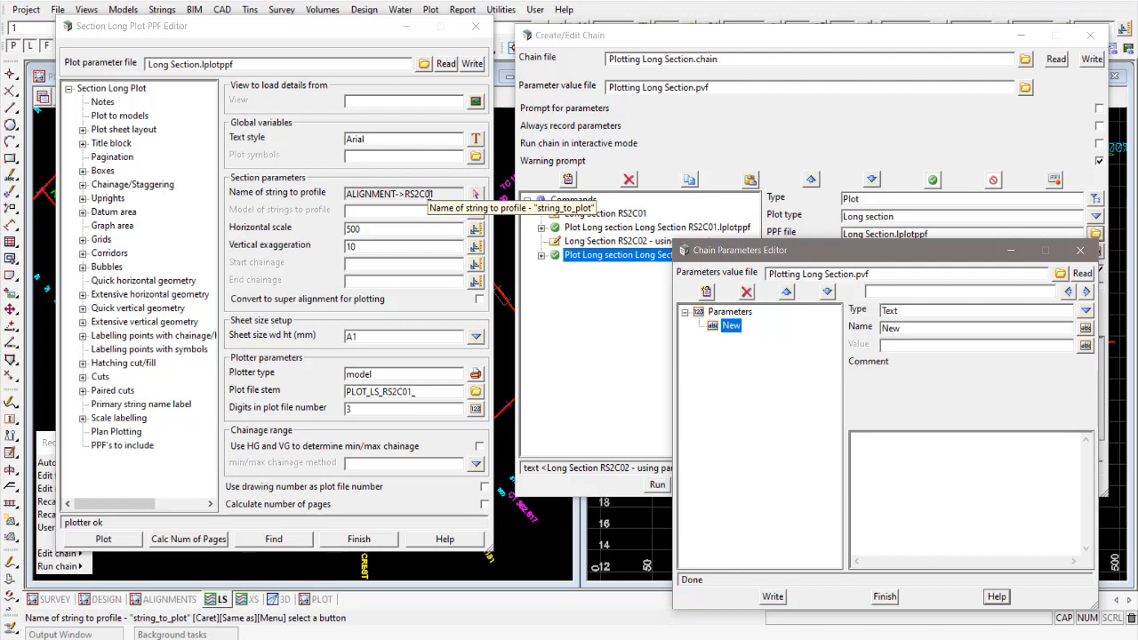
{"action": "left_click", "coordinate": [400, 194]}
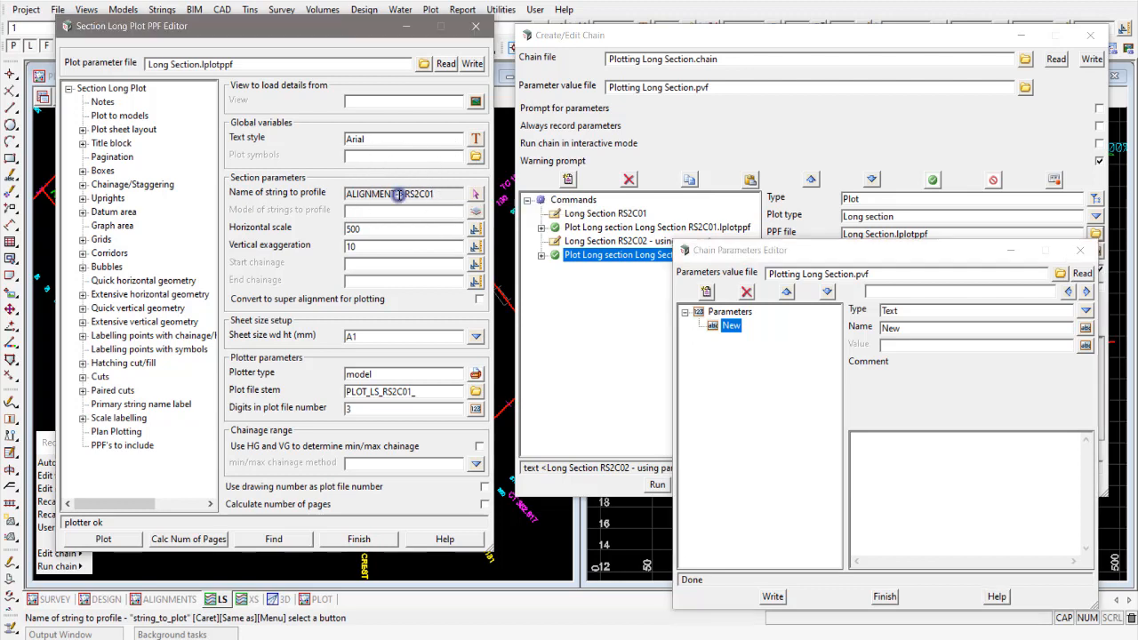
{"action": "left_click", "coordinate": [1085, 311]}
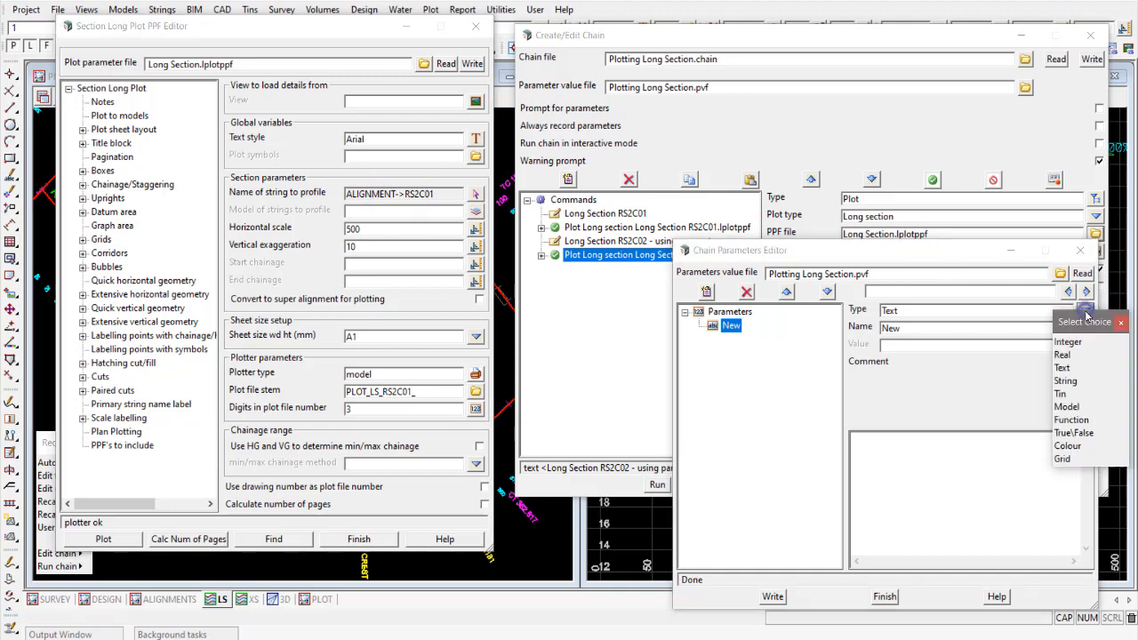
{"action": "left_click", "coordinate": [1066, 381]}
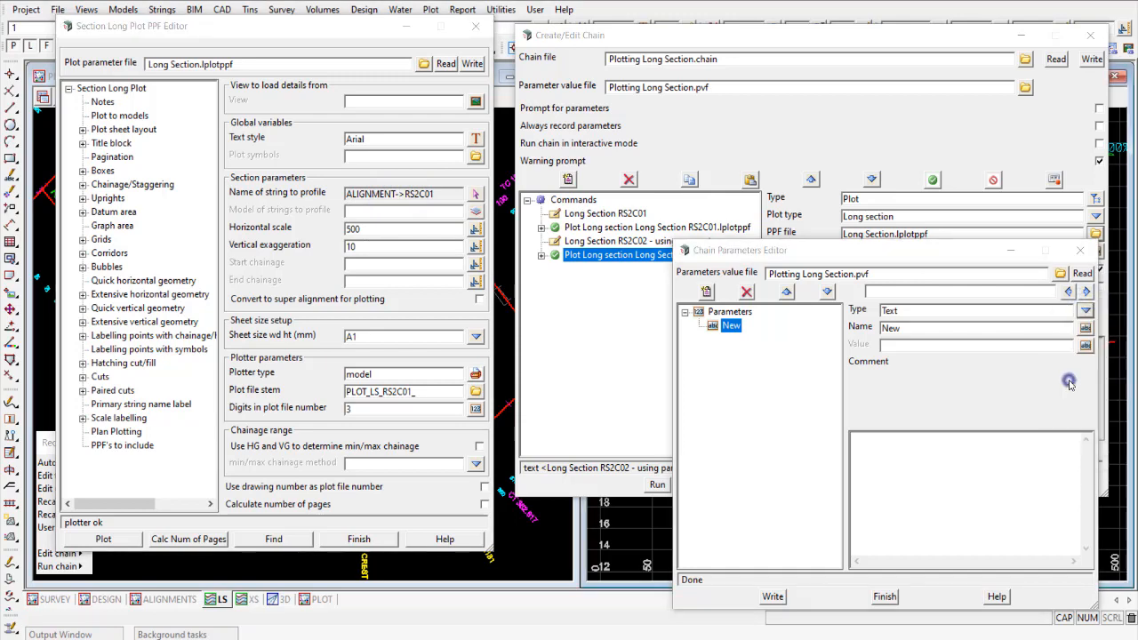
{"action": "left_click", "coordinate": [715, 328]}
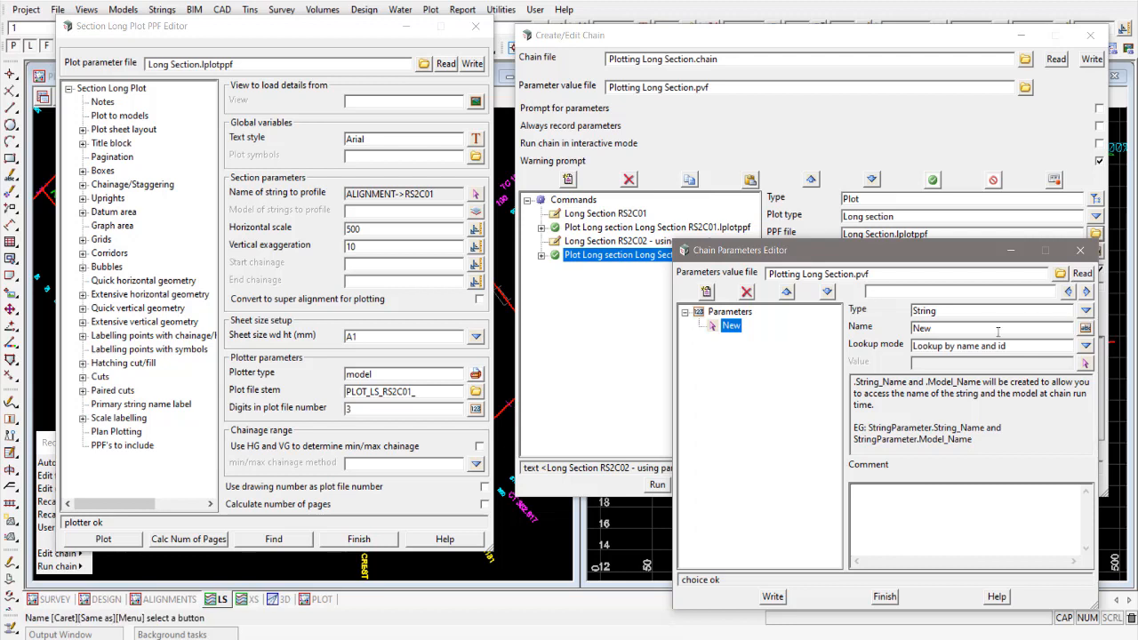
{"action": "double_click", "coordinate": [953, 327]}
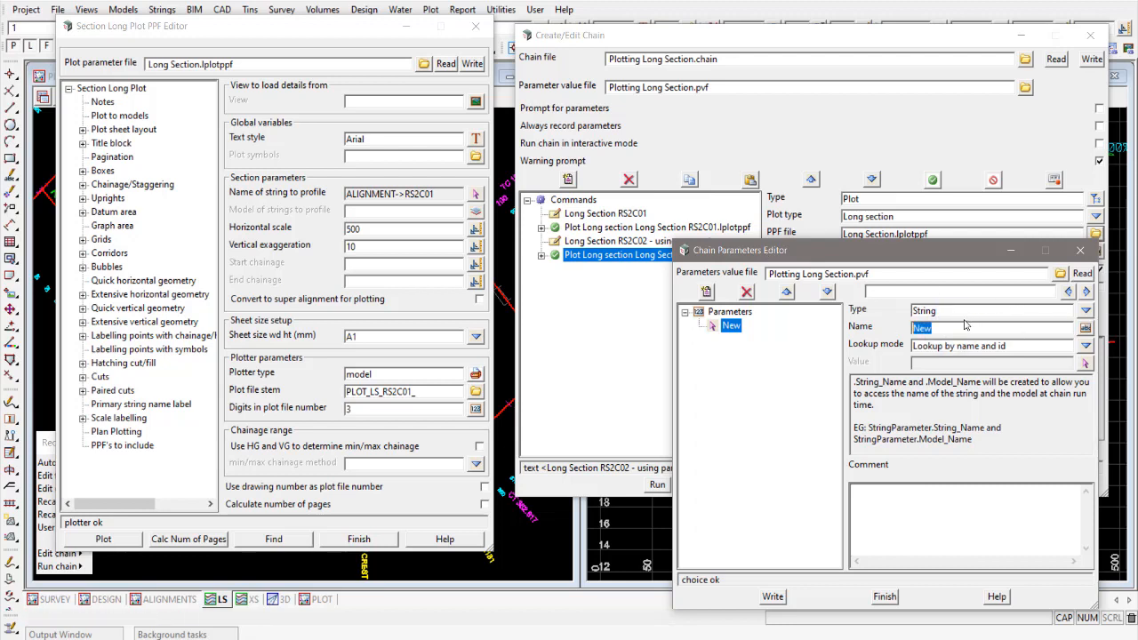
{"action": "type", "text": "RS2C02"}
- Pick the RS2C02 alignment in the plan view as the parameter's value and write Plotting Long Section.pvf, replacing the existing file
{"action": "left_click_drag", "start_coordinate": [746, 251], "coordinate": [731, 285]}
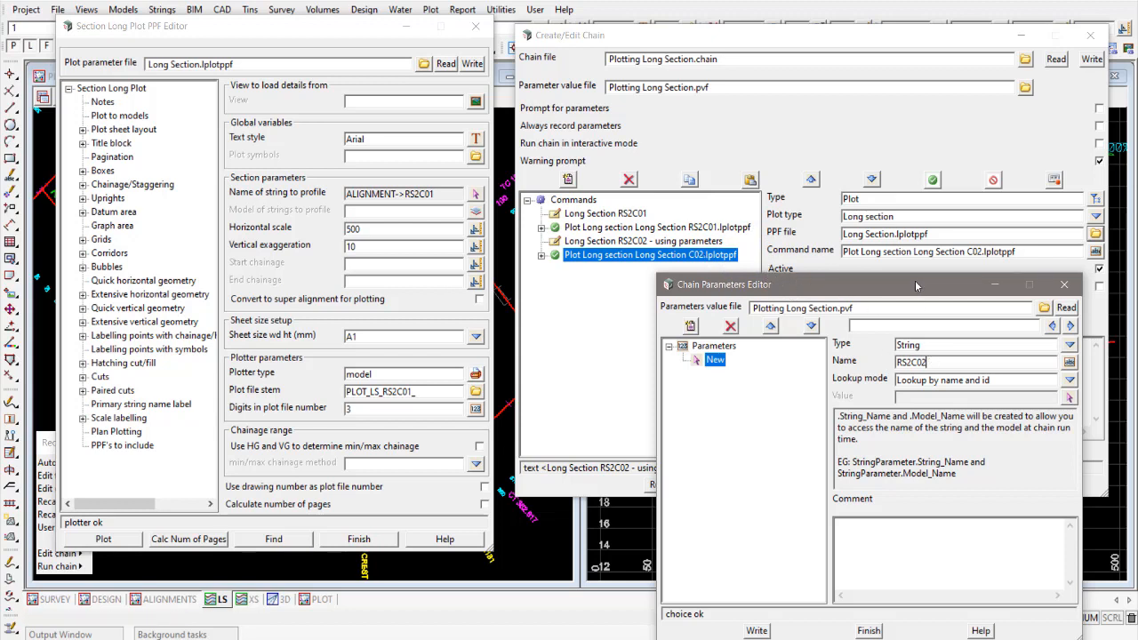
{"action": "left_click_drag", "start_coordinate": [916, 285], "coordinate": [916, 268]}
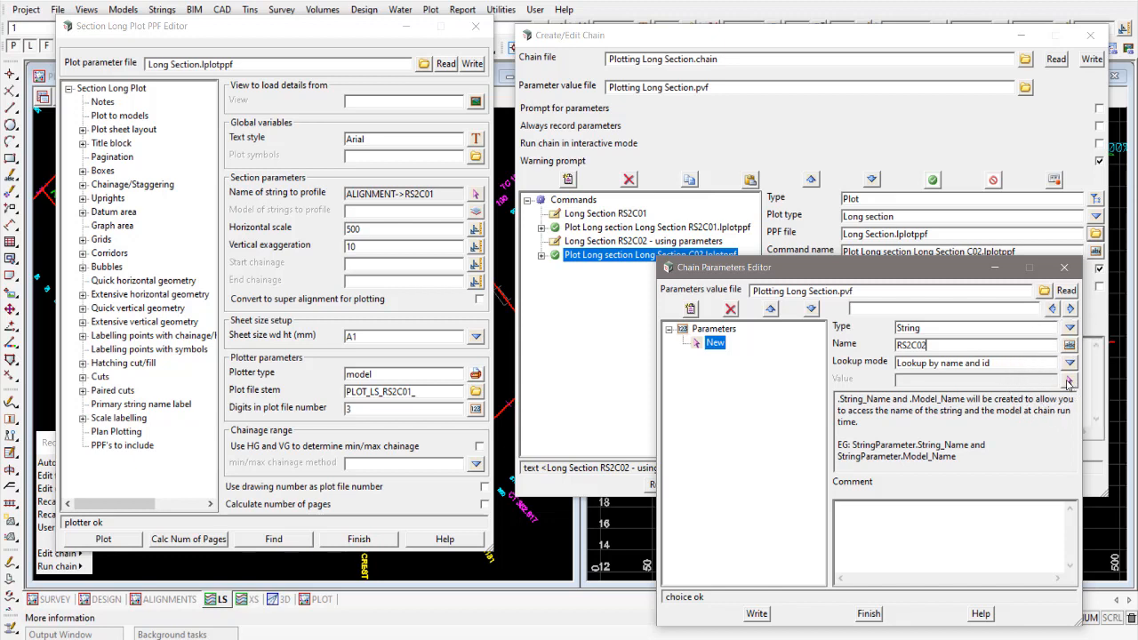
{"action": "left_click", "coordinate": [408, 25]}
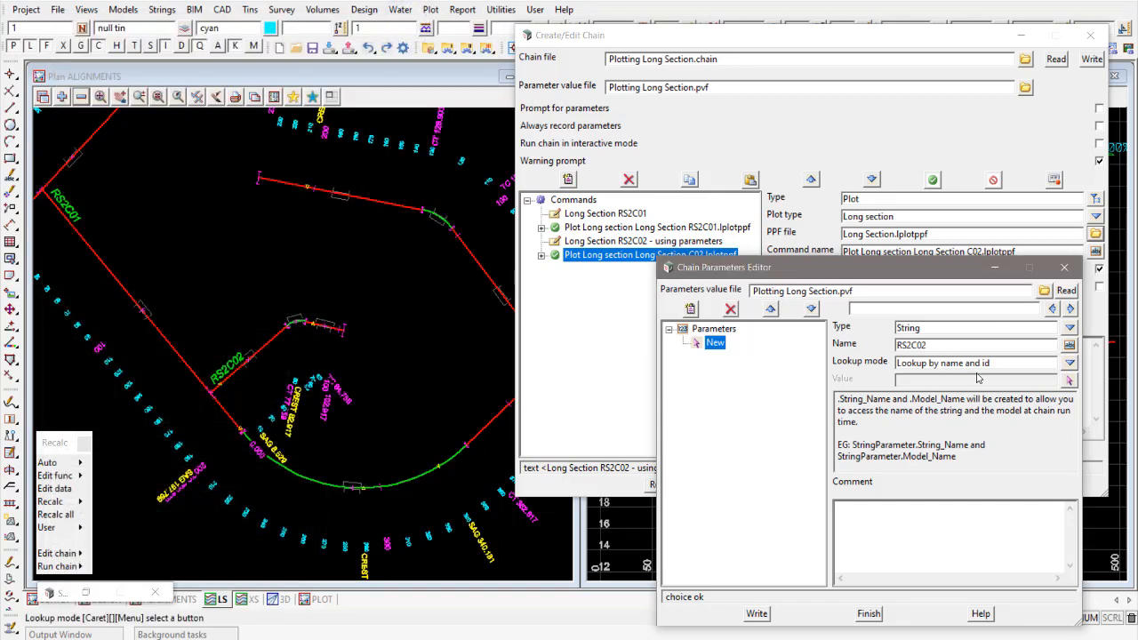
{"action": "left_click", "coordinate": [1069, 380]}
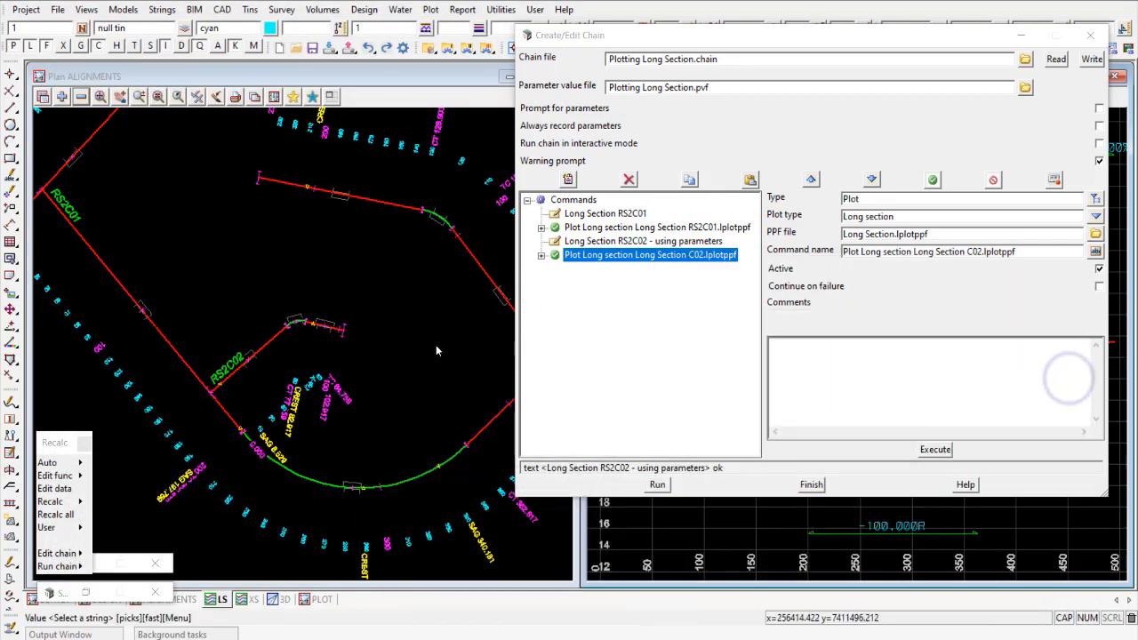
{"action": "left_click", "coordinate": [270, 327]}
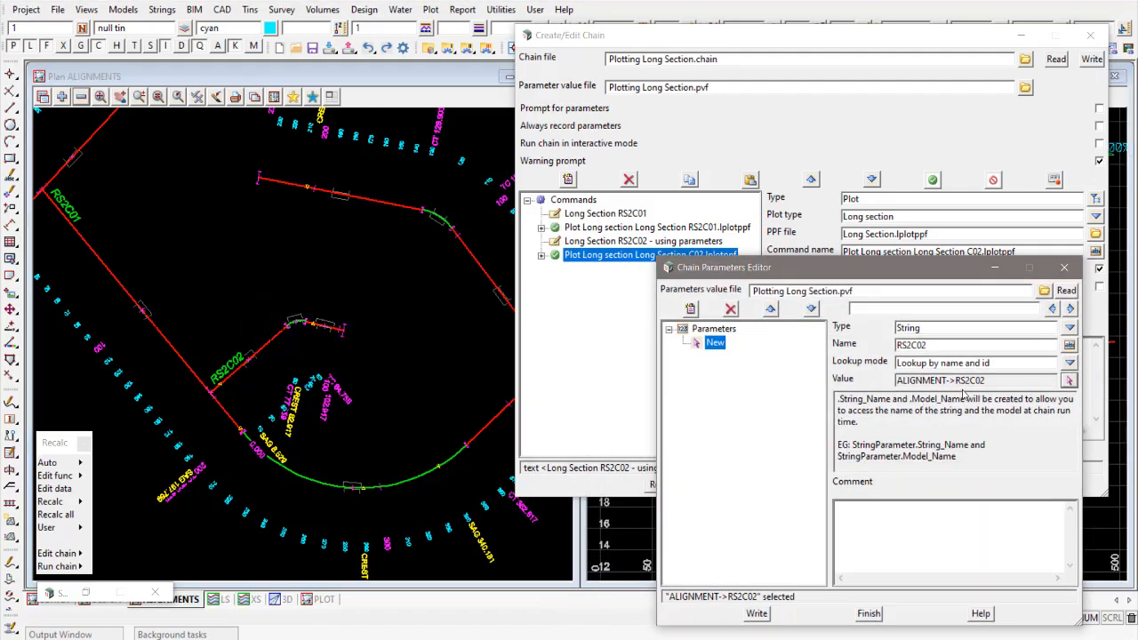
{"action": "left_click", "coordinate": [987, 380]}
{"action": "left_click", "coordinate": [756, 613]}
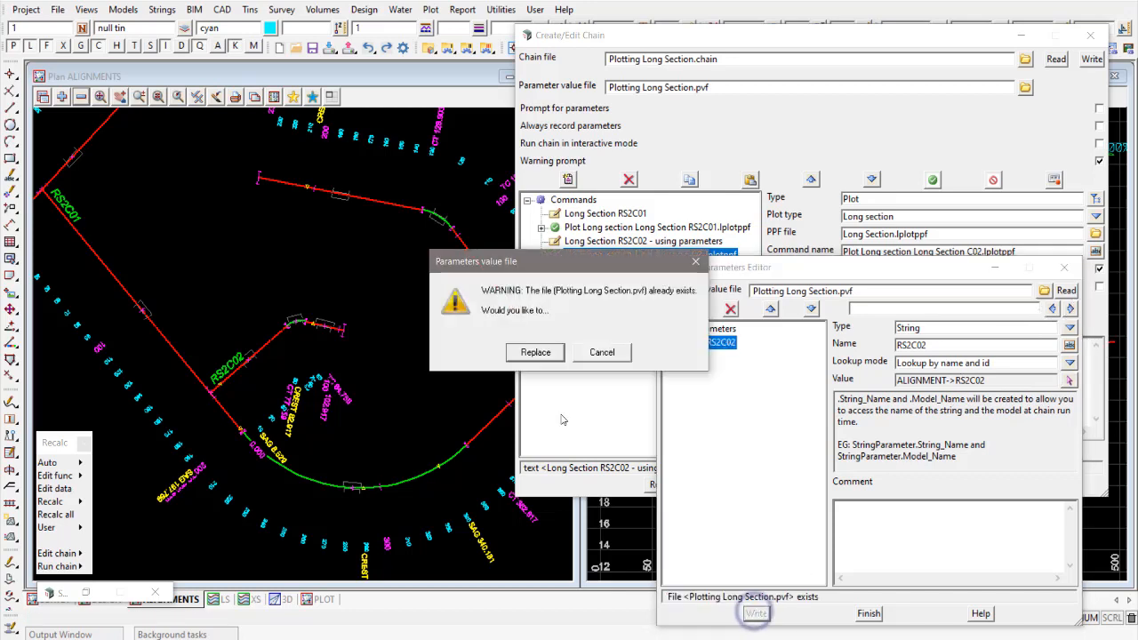
{"action": "left_click", "coordinate": [544, 355]}
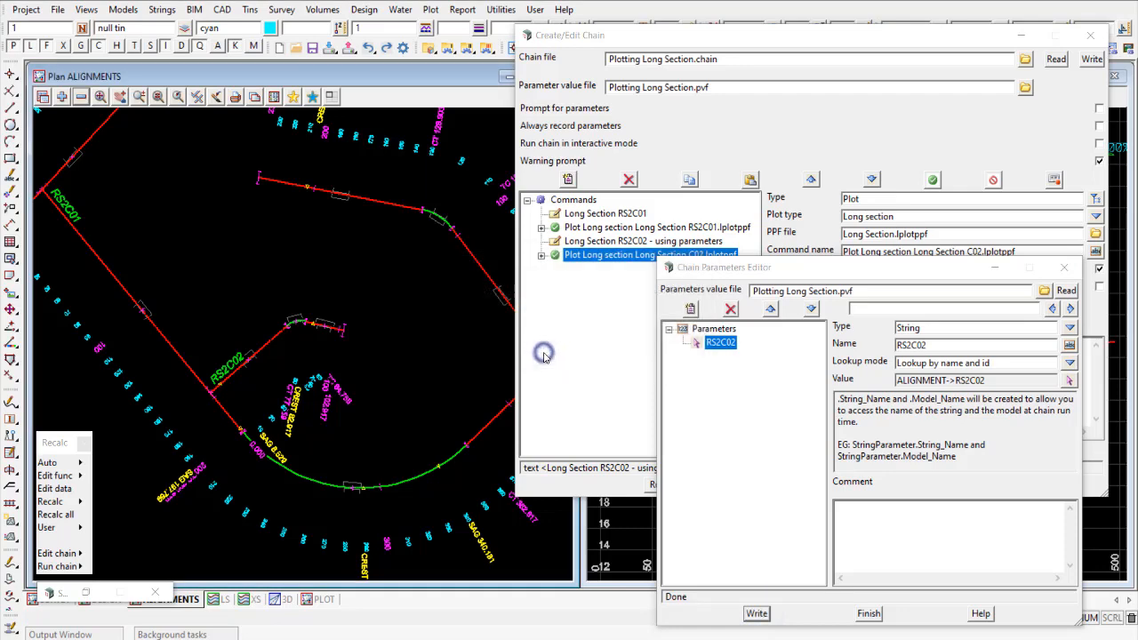
- Restore the PPF editor and check its string to profile and plot file stem fields
{"action": "left_click", "coordinate": [86, 592]}
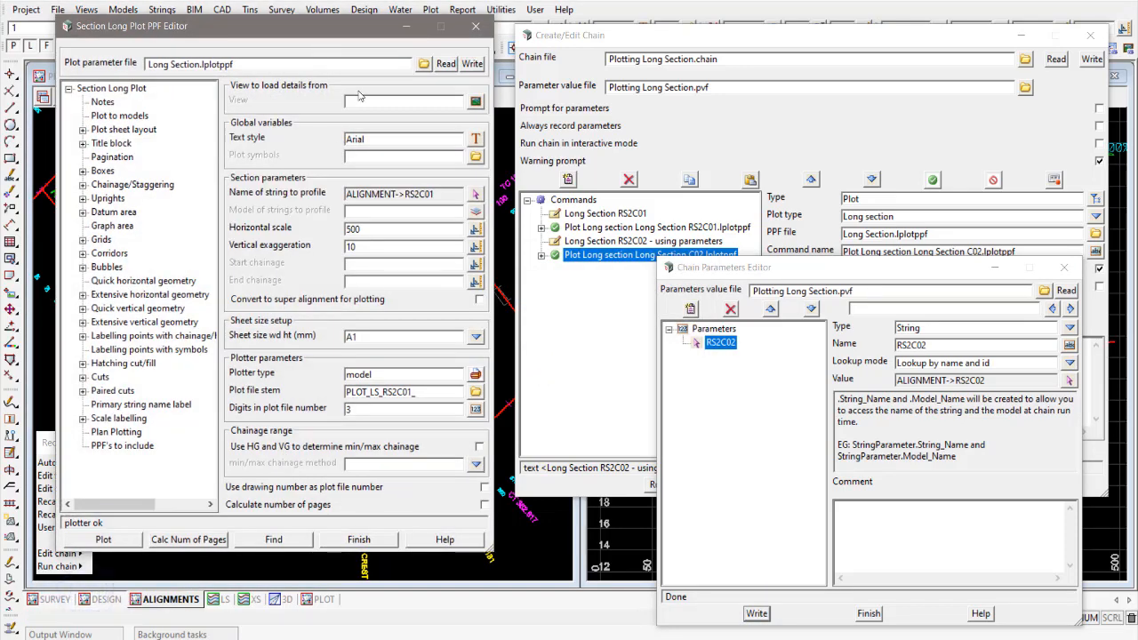
{"action": "left_click", "coordinate": [414, 193]}
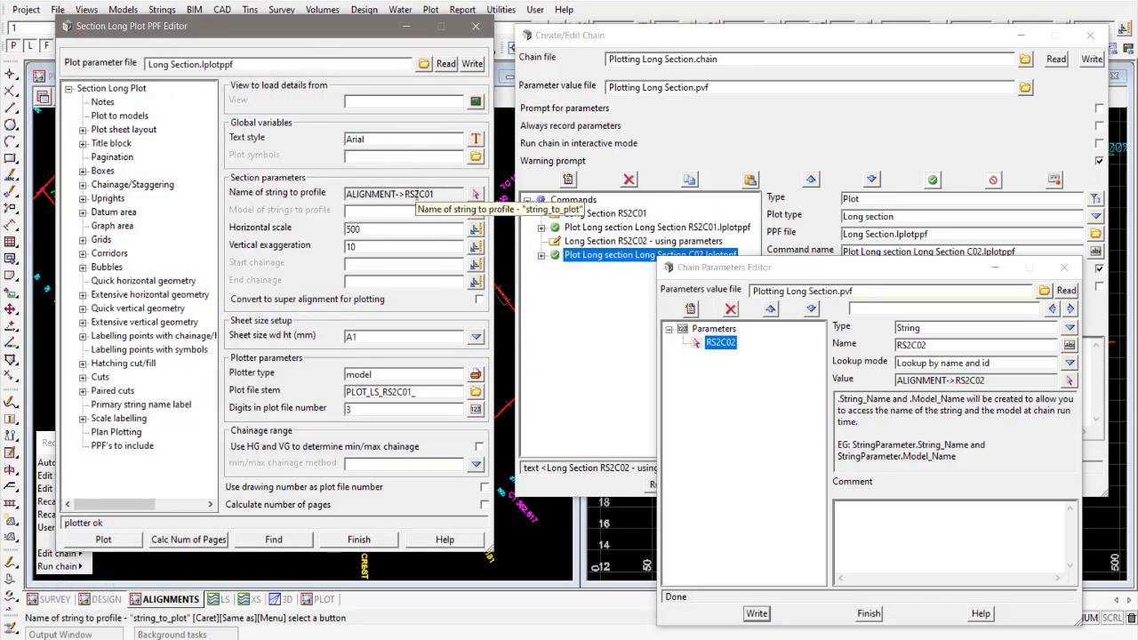
{"action": "left_click", "coordinate": [380, 392]}
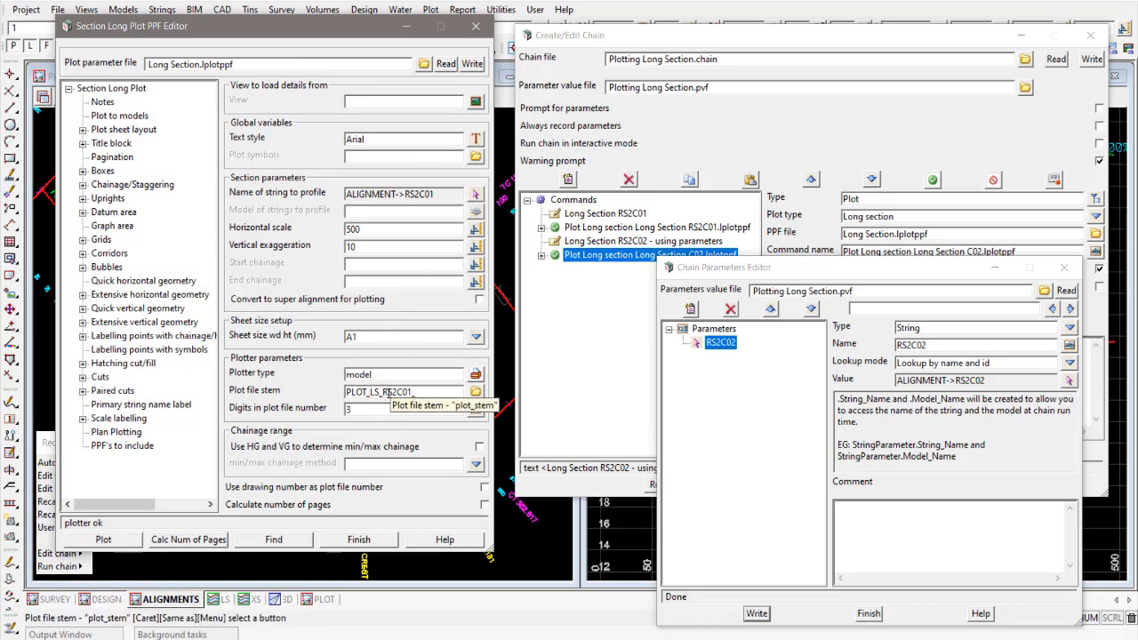
{"action": "left_click", "coordinate": [380, 391]}
{"action": "left_click", "coordinate": [391, 393]}
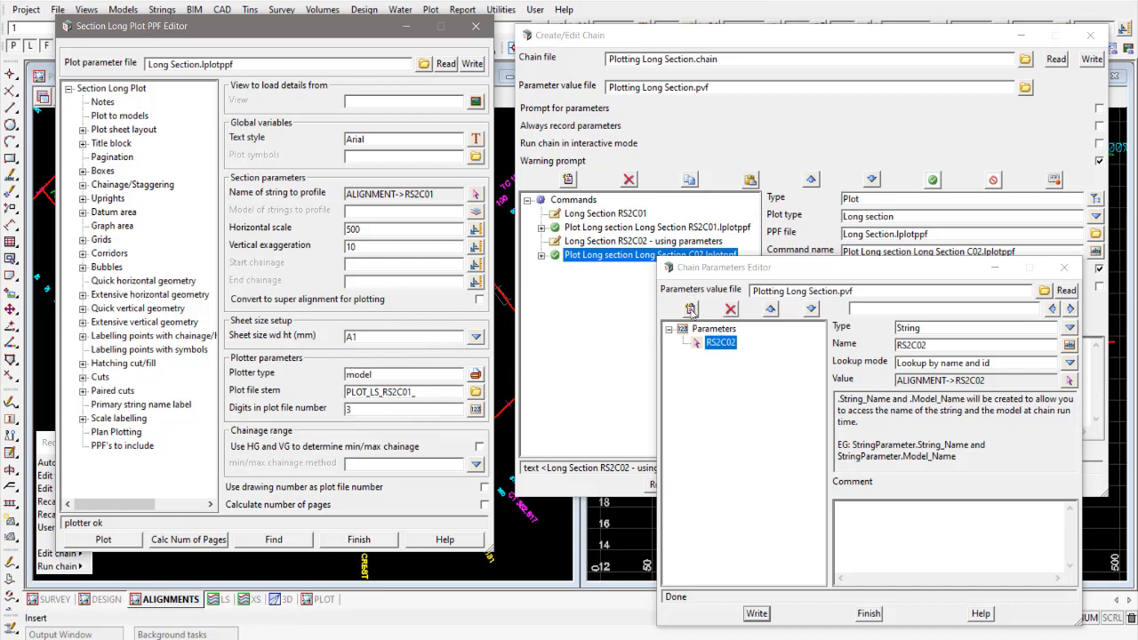
- Add a Text parameter, copy the PPF's plot file stem into its value and change it to PLOT_LS_RS2C02_
{"action": "left_click", "coordinate": [690, 309]}
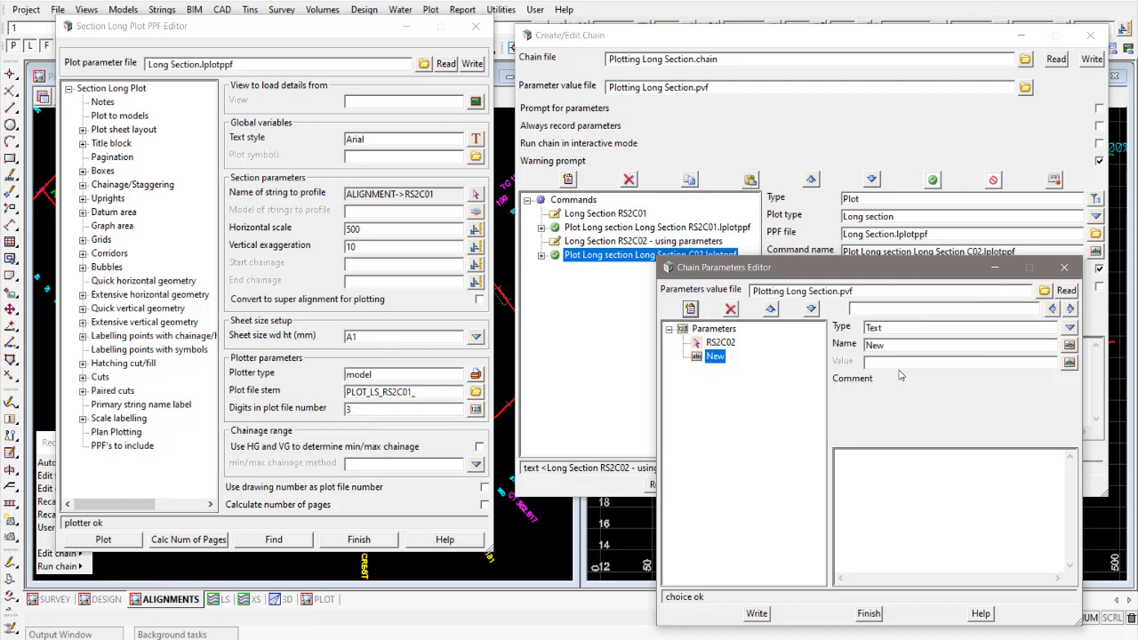
{"action": "double_click", "coordinate": [423, 392]}
{"action": "key", "text": "ctrl+c"}
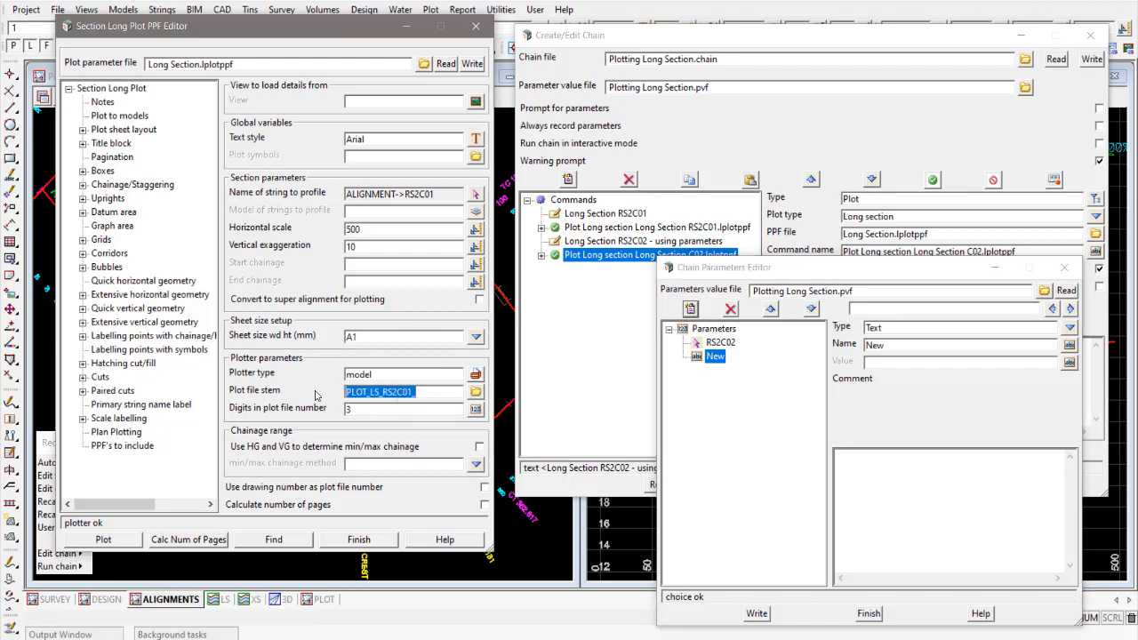
{"action": "left_click", "coordinate": [902, 363]}
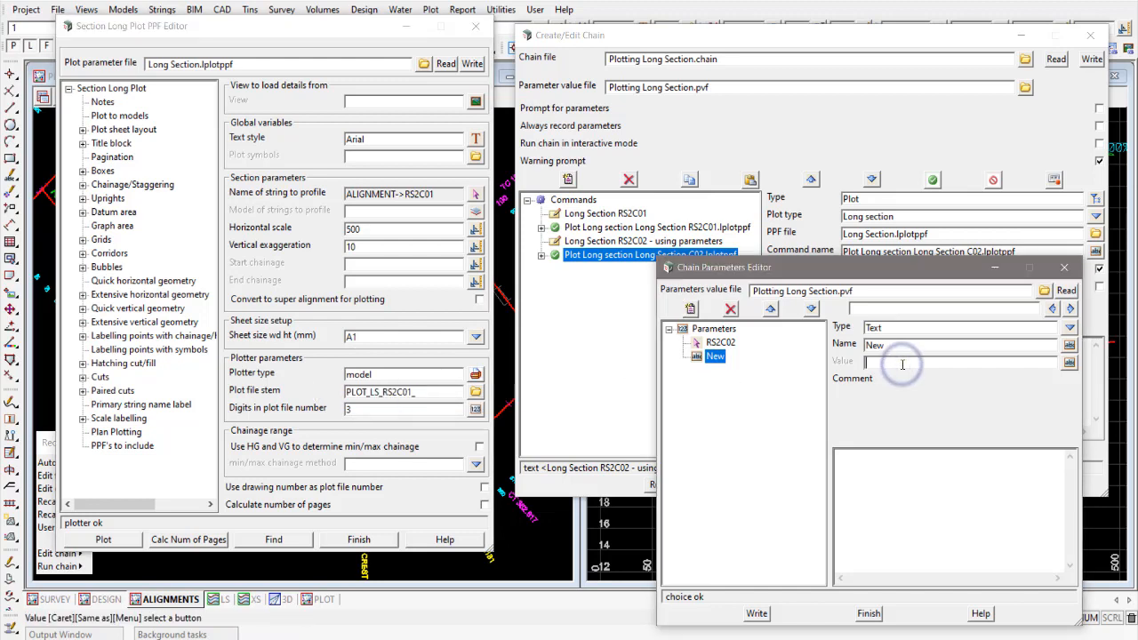
{"action": "key", "text": "ctrl+v"}
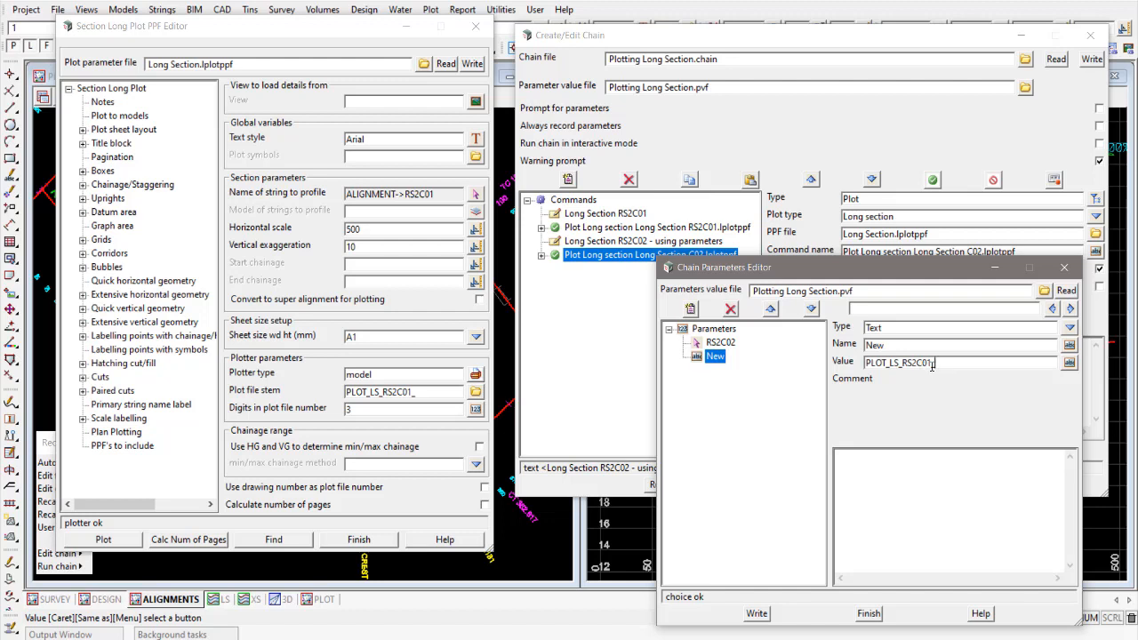
{"action": "left_click", "coordinate": [928, 363]}
{"action": "key", "text": "BackSpace"}
{"action": "type", "text": "2"}
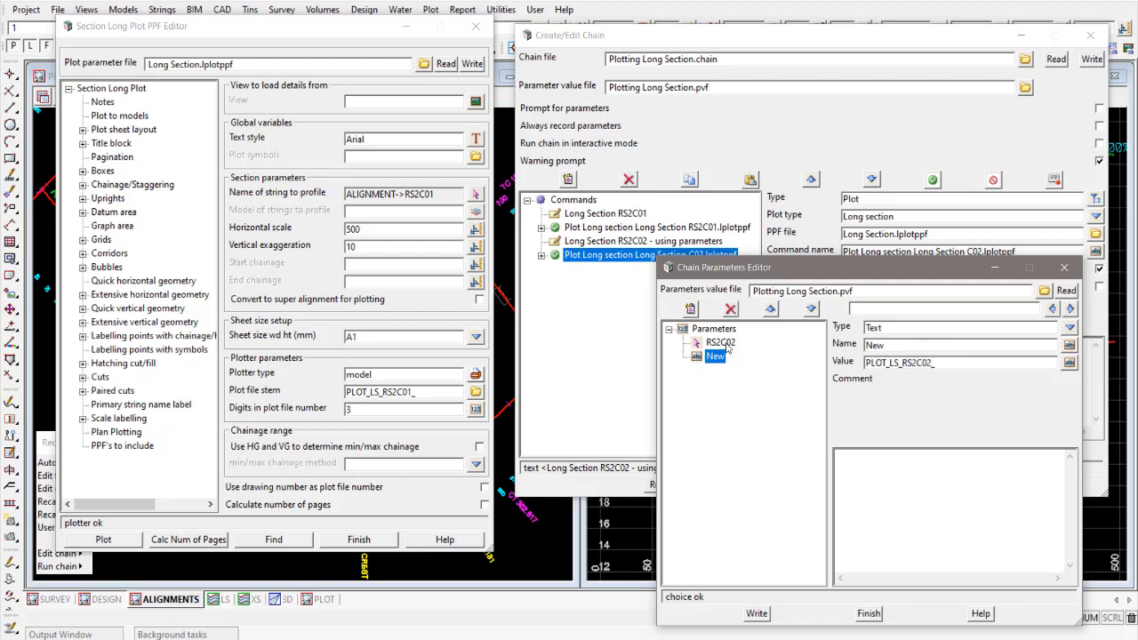
- Name the new text parameter Plot Model Name C02
{"action": "left_click", "coordinate": [897, 347]}
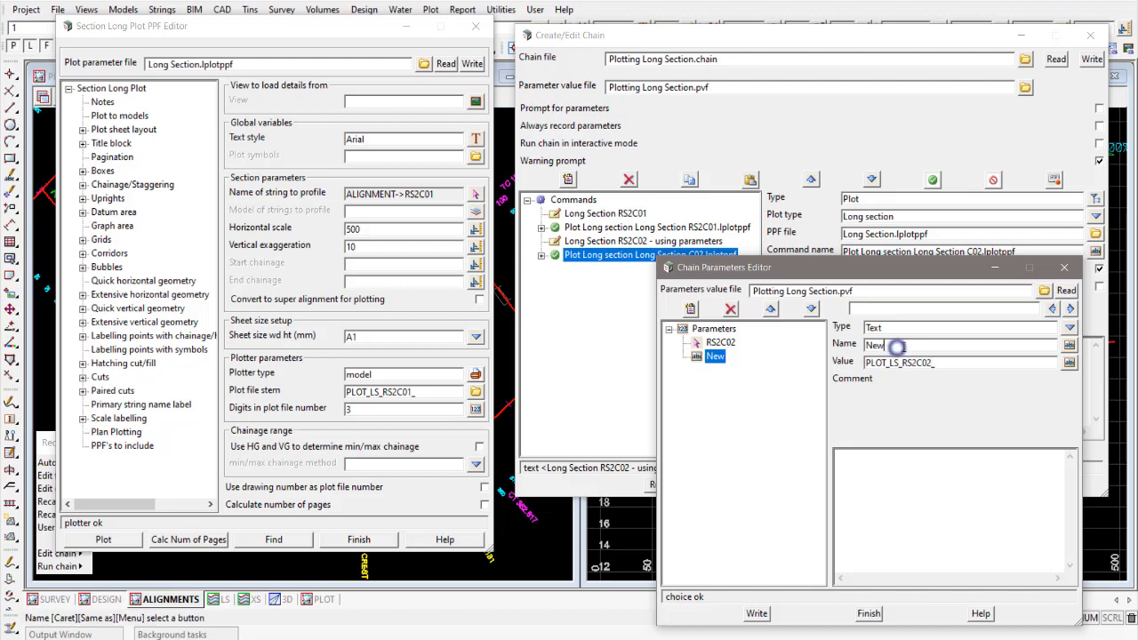
{"action": "double_click", "coordinate": [897, 348]}
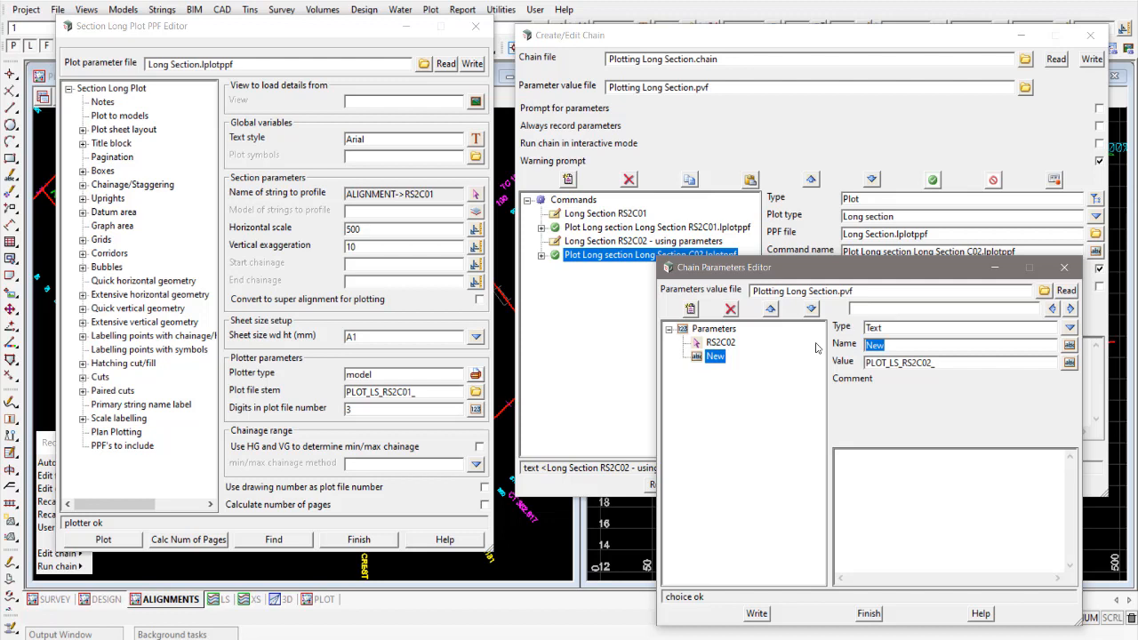
{"action": "type", "text": "Plot Model Nam"}
{"action": "left_click", "coordinate": [944, 343]}
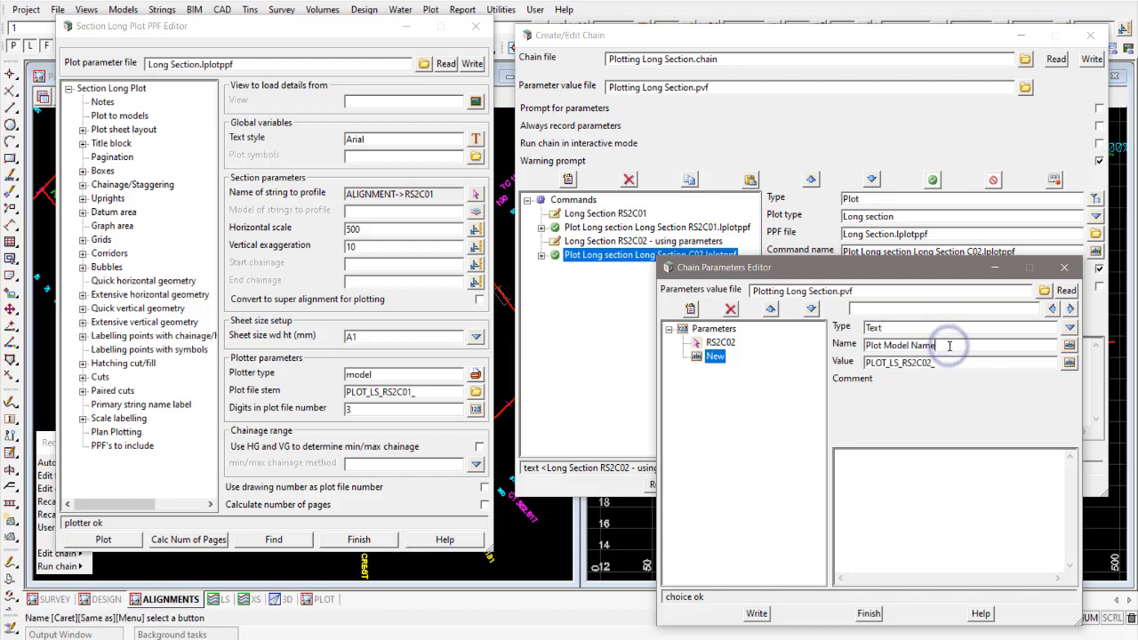
{"action": "left_click", "coordinate": [946, 364]}
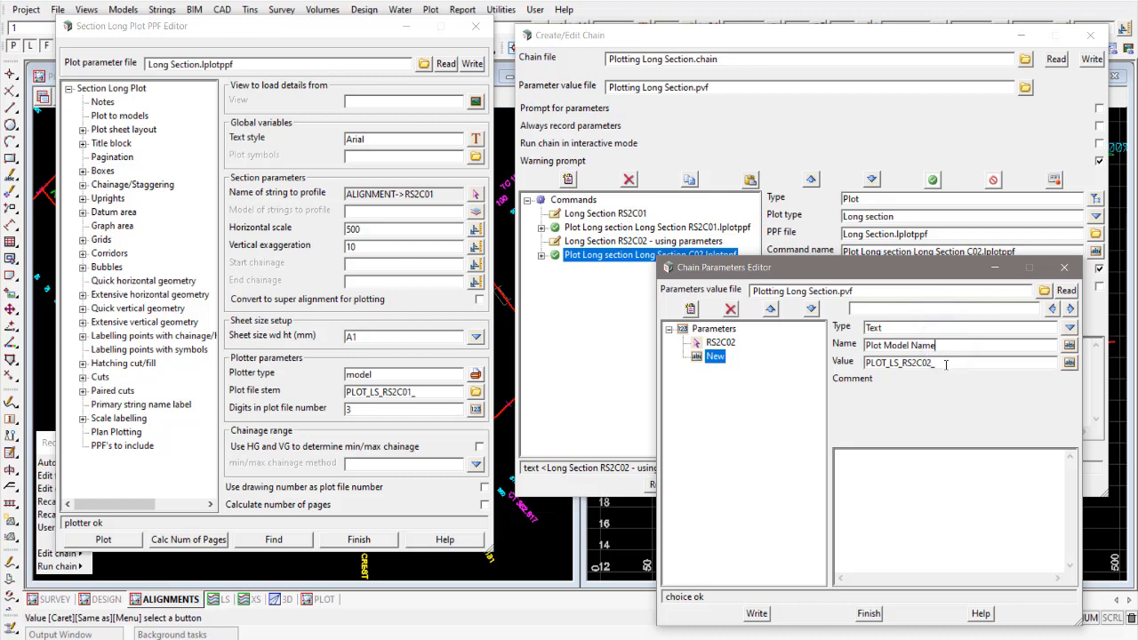
{"action": "left_click", "coordinate": [716, 343]}
{"action": "left_click", "coordinate": [719, 357]}
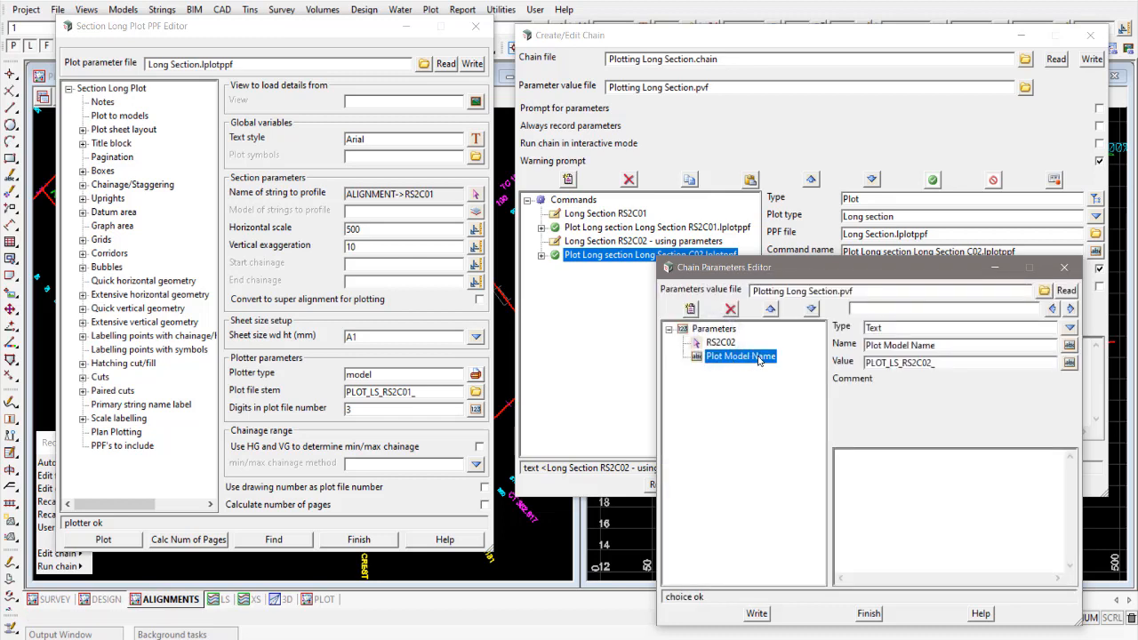
{"action": "left_click", "coordinate": [951, 347]}
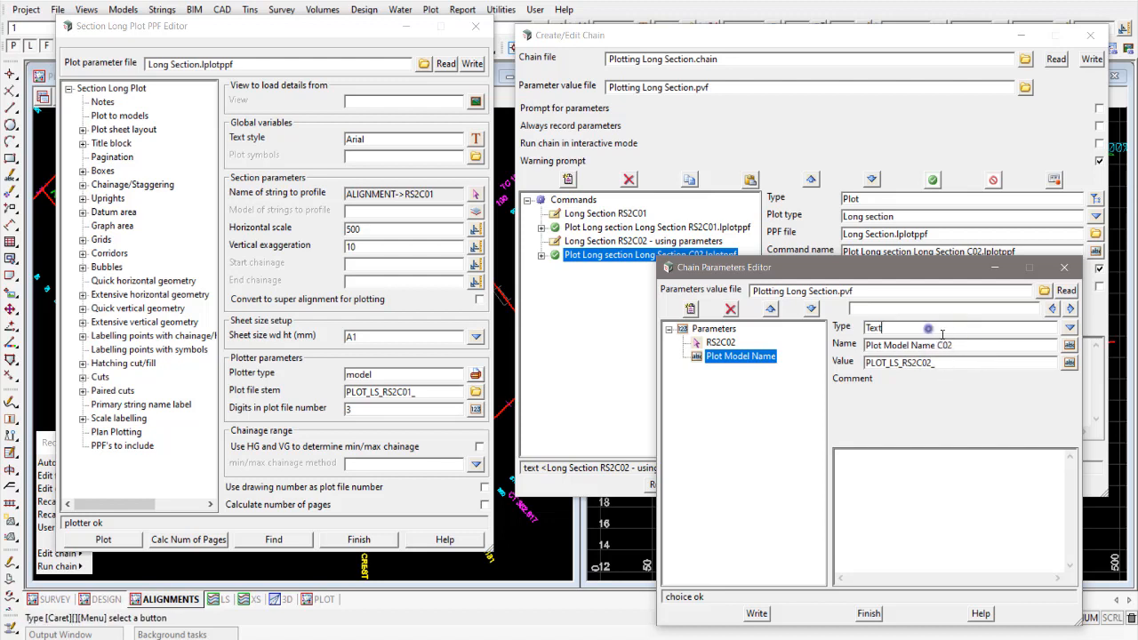
- Check both parameters, write Plotting Long Section.pvf replacing the existing file, and close the parameters and PPF editors
{"action": "left_click", "coordinate": [927, 327]}
{"action": "left_click", "coordinate": [720, 342]}
{"action": "left_click", "coordinate": [737, 358]}
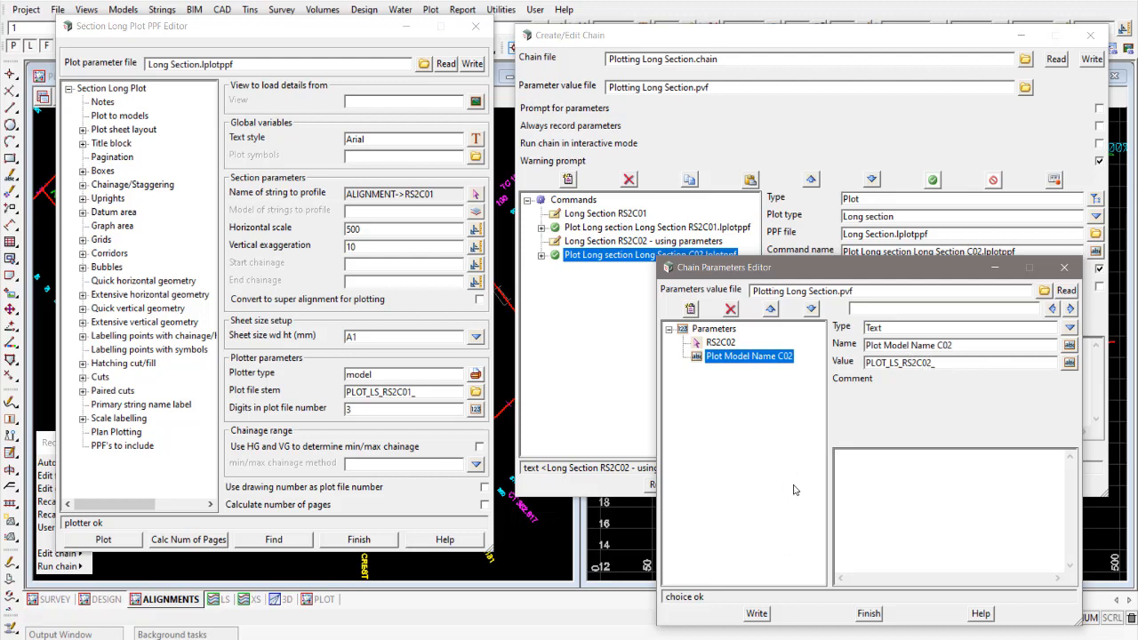
{"action": "left_click", "coordinate": [757, 613]}
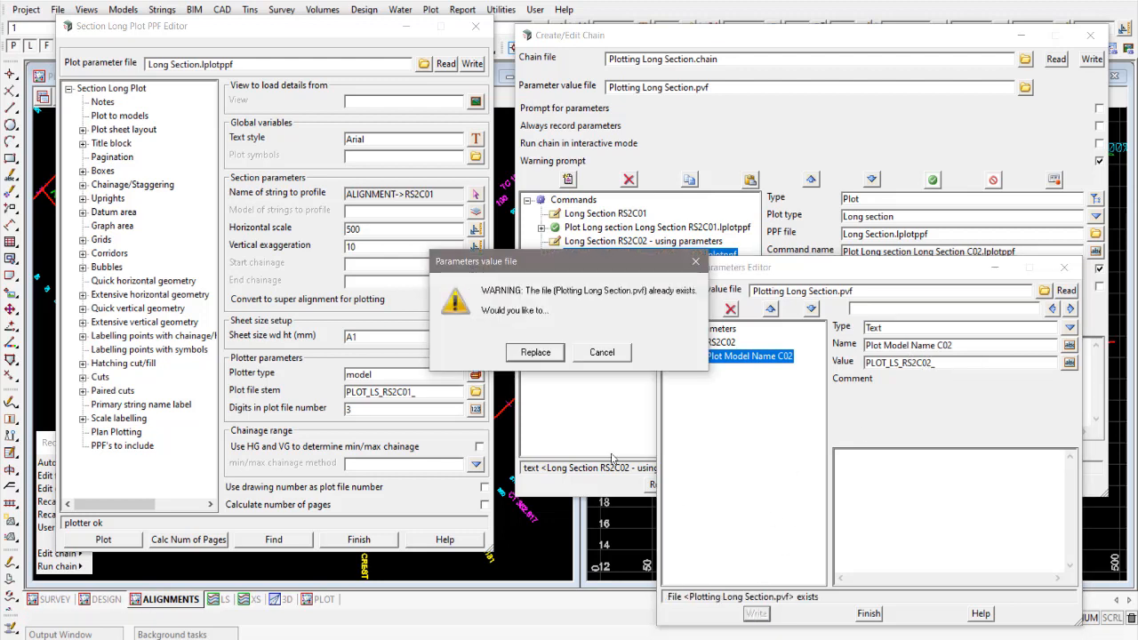
{"action": "left_click", "coordinate": [544, 354]}
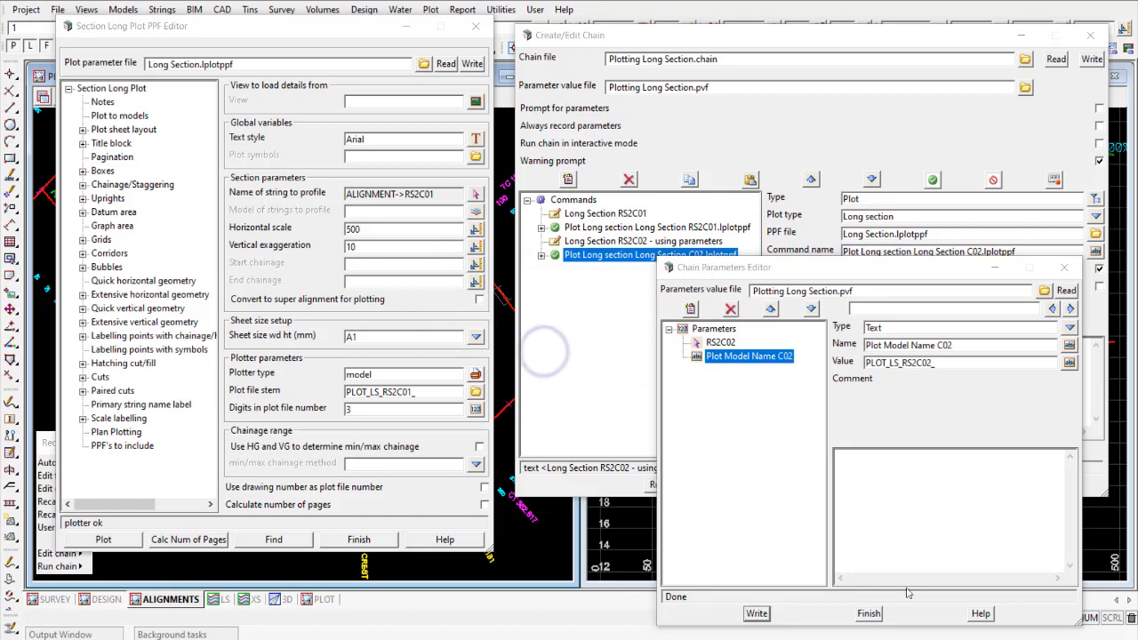
{"action": "left_click", "coordinate": [866, 613]}
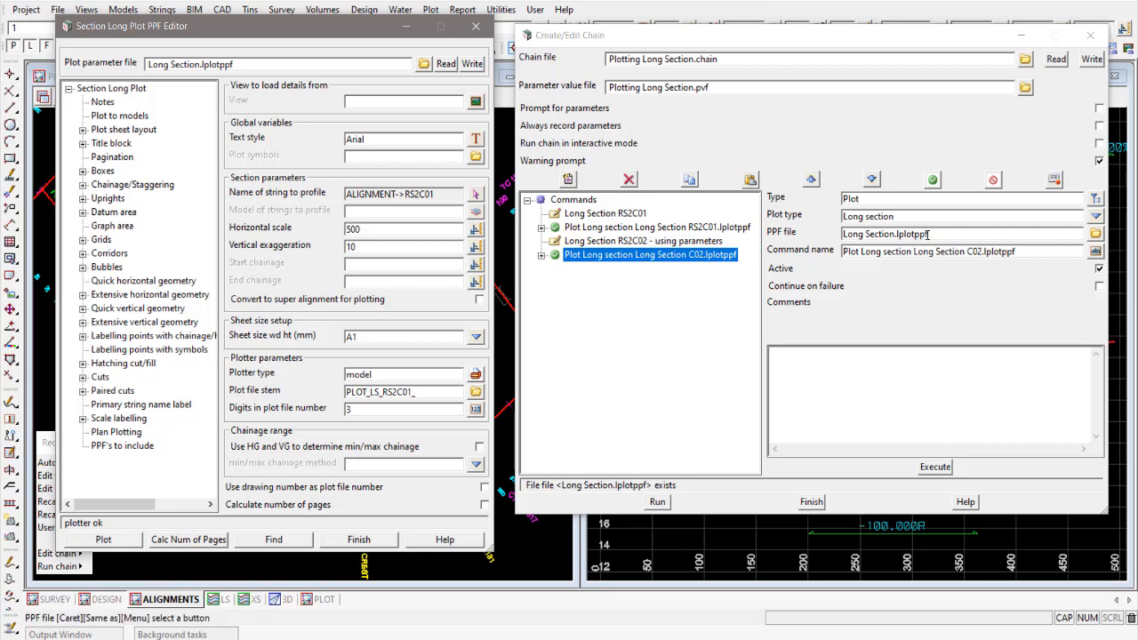
{"action": "left_click", "coordinate": [475, 27]}
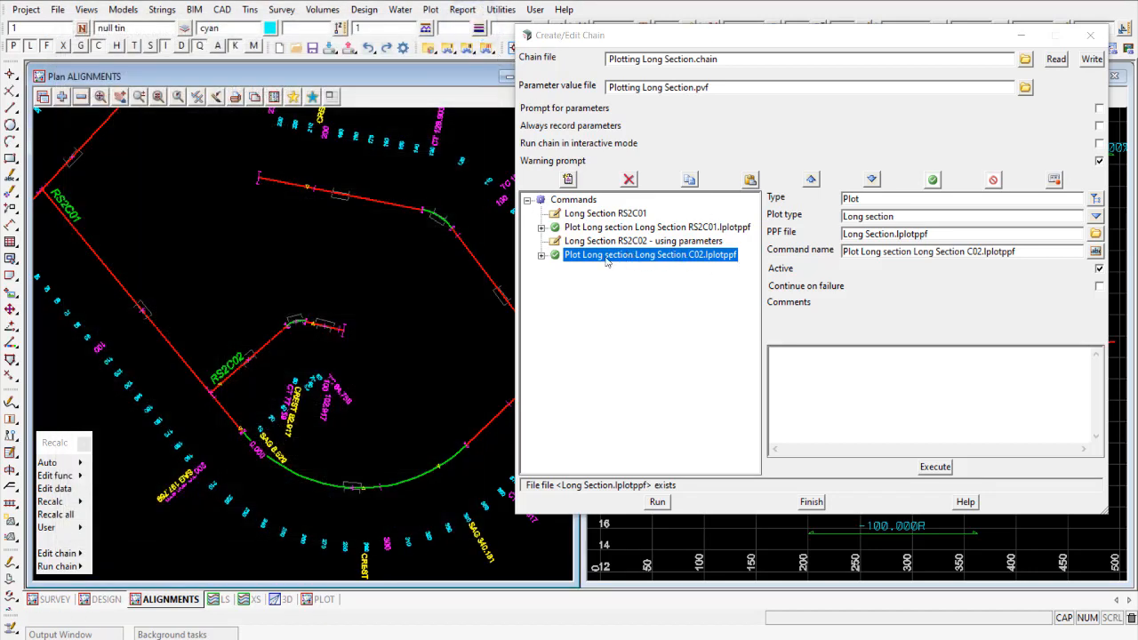
- Open parameter picking for the Plot Long section Long Section C02.lplotppf command and arrange the resulting windows side by side
{"action": "left_click", "coordinate": [541, 255]}
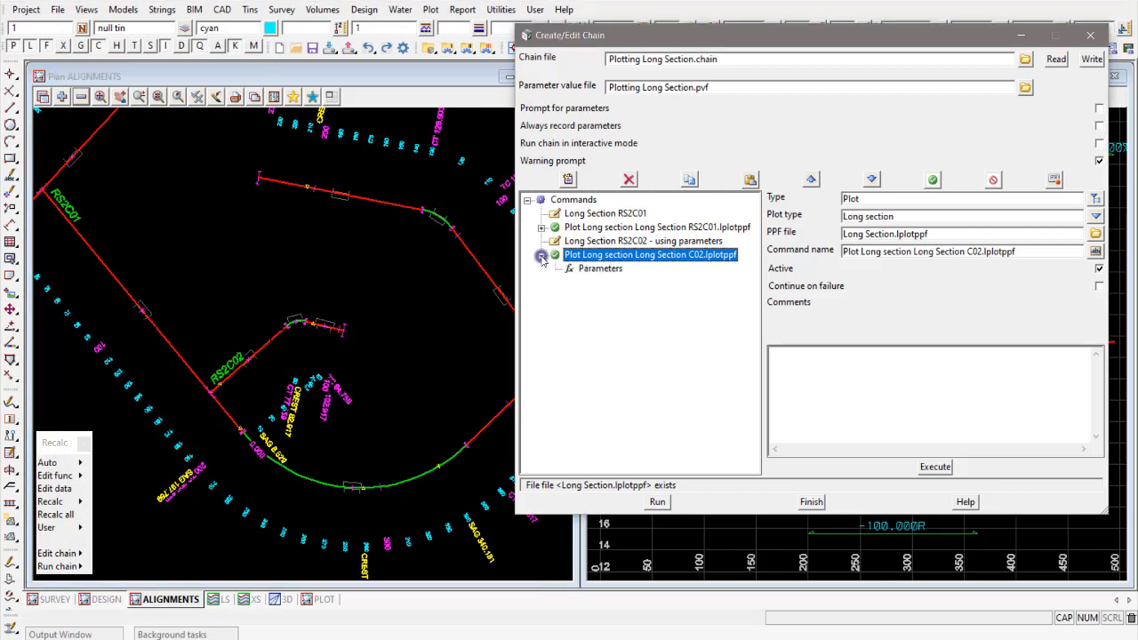
{"action": "left_click", "coordinate": [601, 269]}
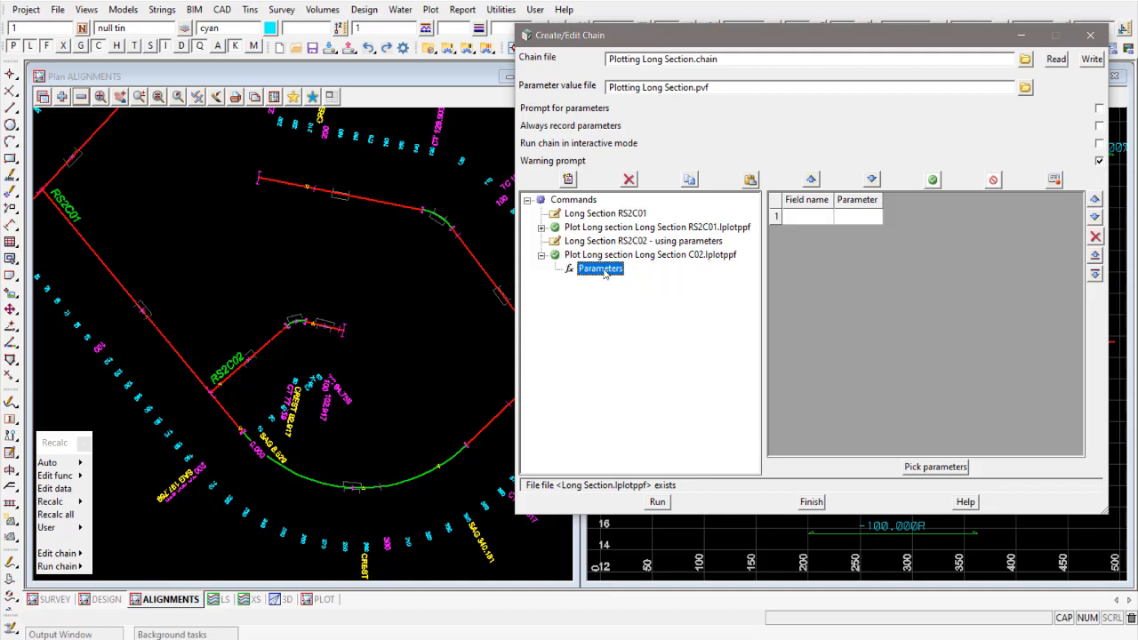
{"action": "left_click", "coordinate": [928, 467]}
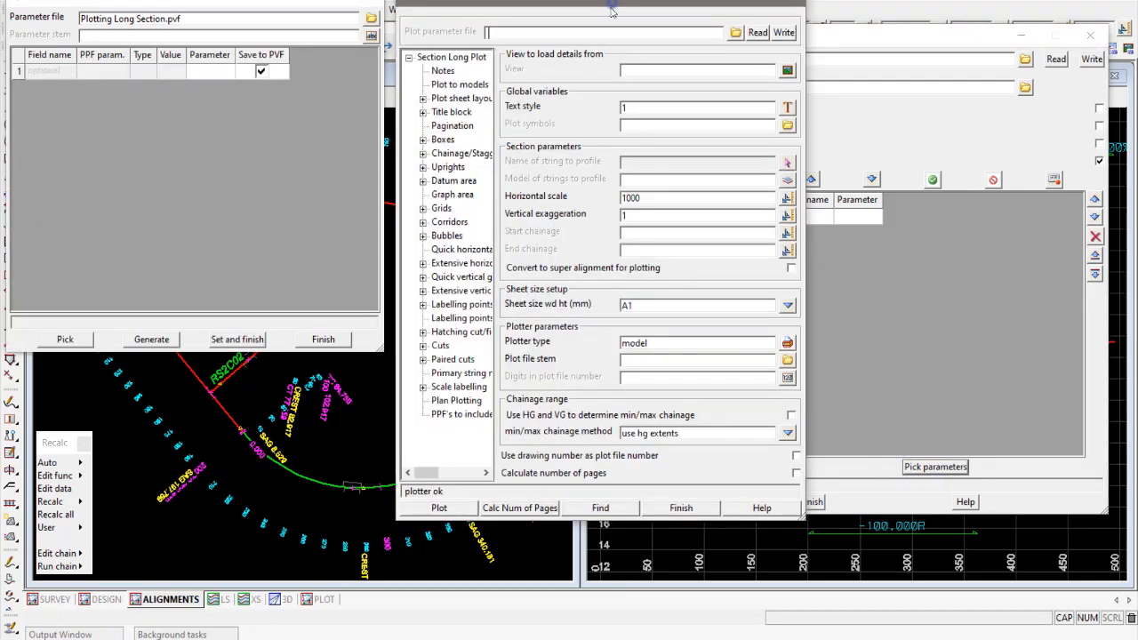
{"action": "left_click_drag", "start_coordinate": [614, 8], "coordinate": [615, 29]}
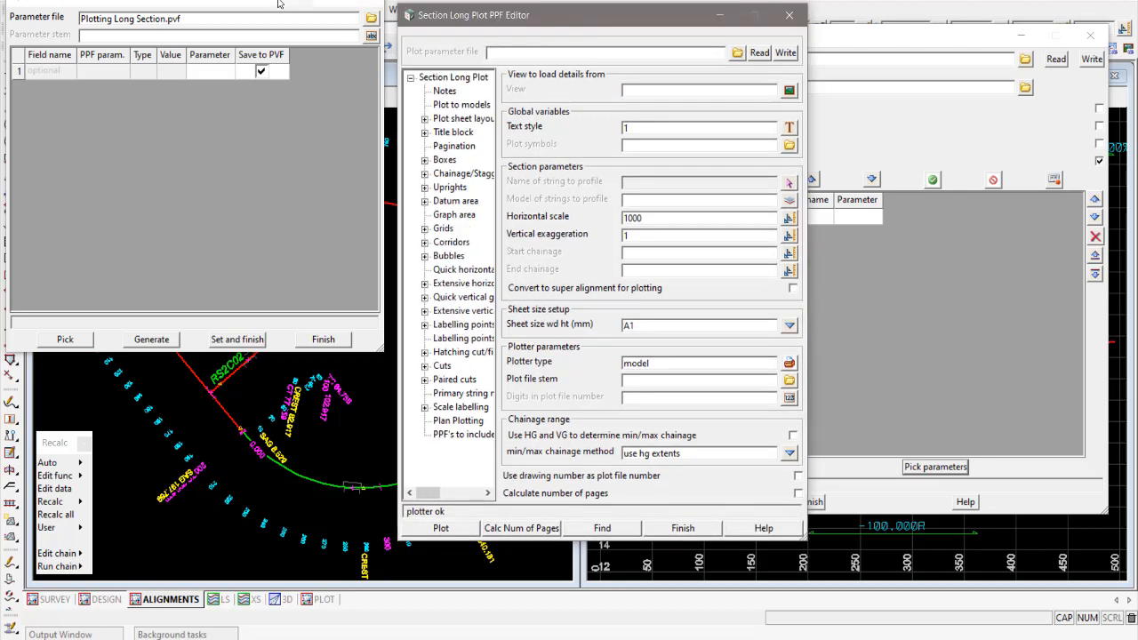
{"action": "left_click_drag", "start_coordinate": [275, 25], "coordinate": [277, 27]}
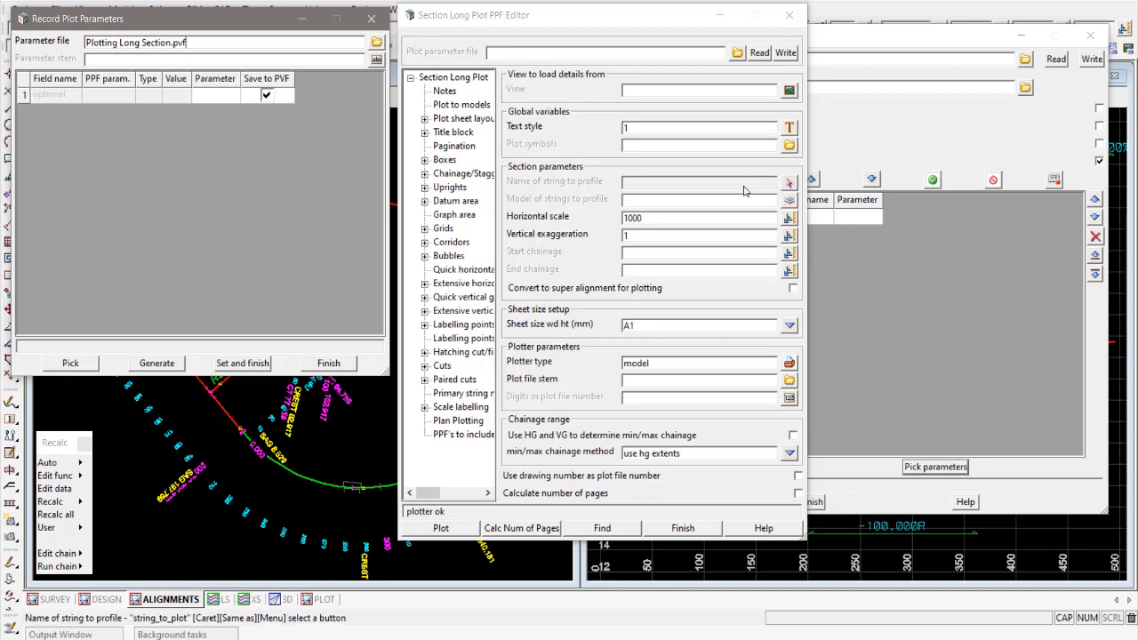
- Pick the name of string to profile field from the PPF editor and assign it the RS2C02 parameter
{"action": "key", "text": "ctrl"}
{"action": "key", "text": "ctrl"}
{"action": "key", "text": "ctrl"}
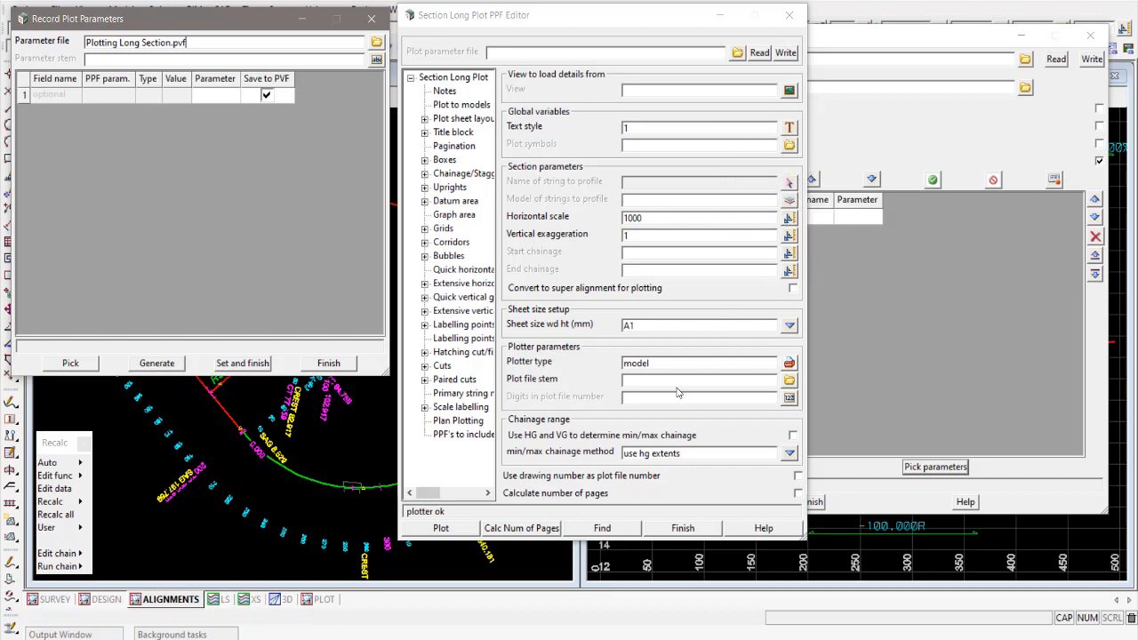
{"action": "key", "text": "ctrl"}
{"action": "key", "text": "ctrl"}
{"action": "key", "text": "ctrl"}
{"action": "left_click", "coordinate": [71, 363]}
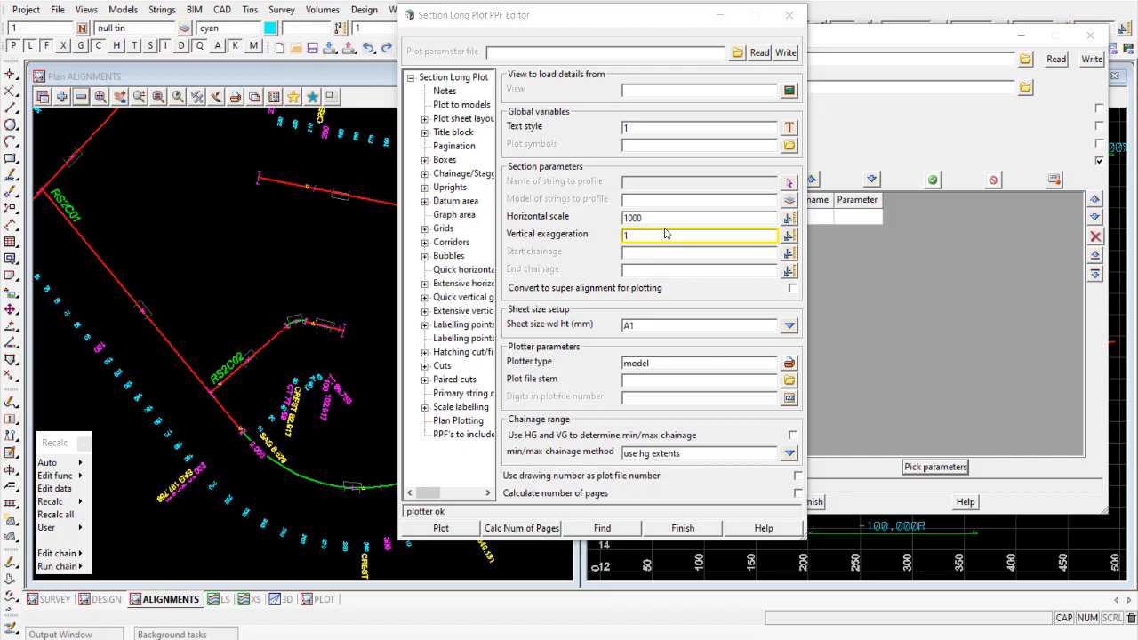
{"action": "left_click", "coordinate": [669, 185]}
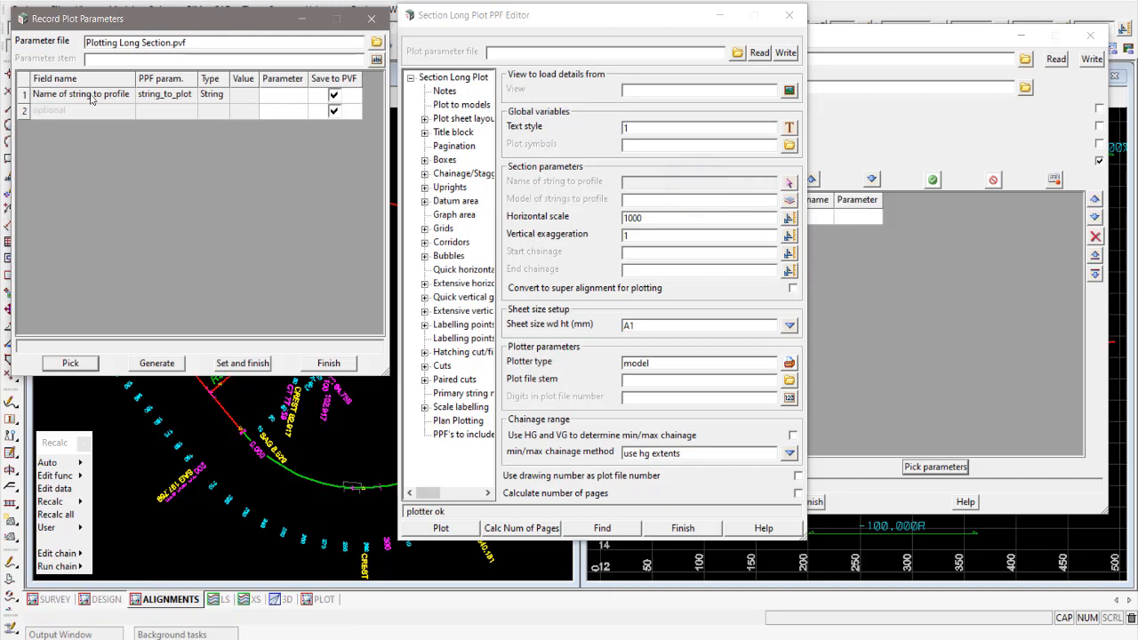
{"action": "left_click", "coordinate": [279, 94]}
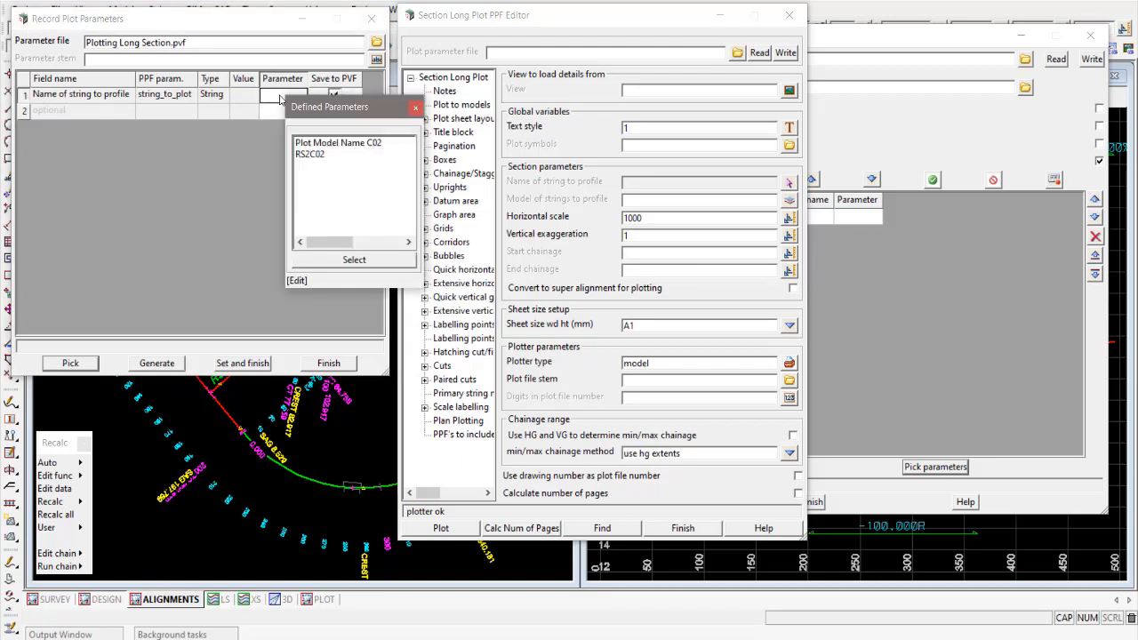
{"action": "left_click", "coordinate": [315, 155]}
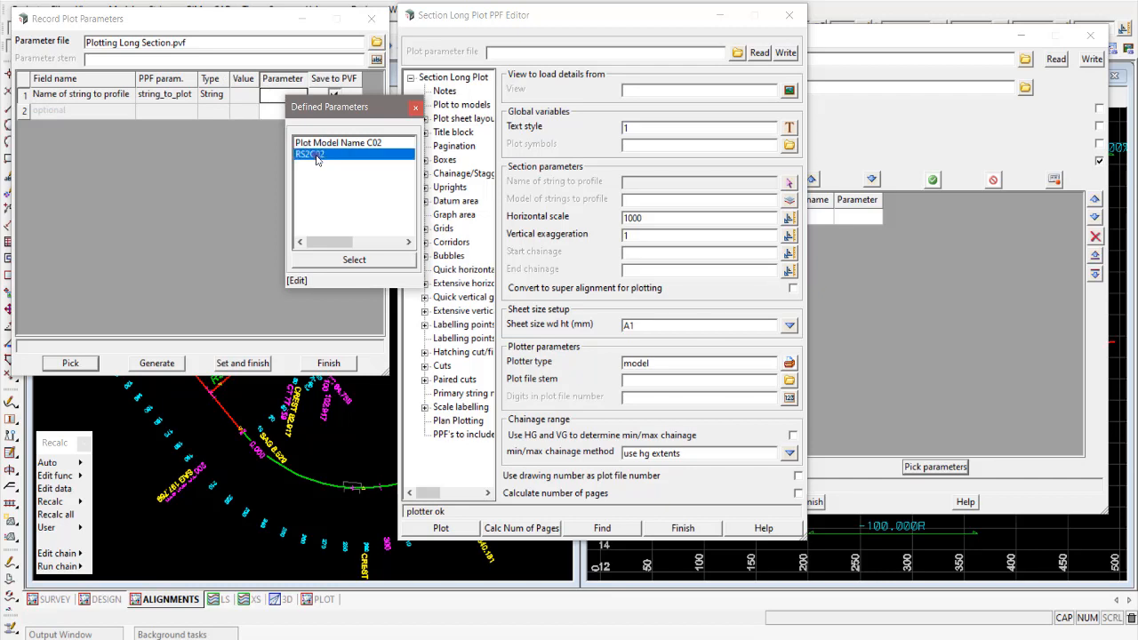
{"action": "left_click", "coordinate": [338, 260]}
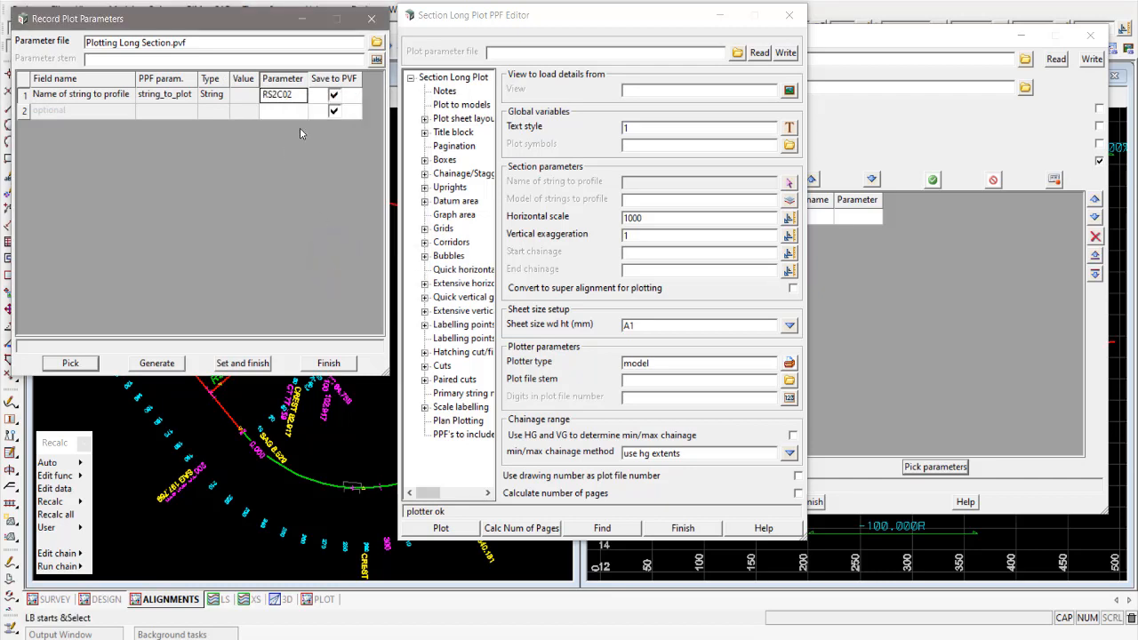
- Pick the plot file stem field from the PPF editor and assign it the Plot Model Name C02 parameter
{"action": "left_click", "coordinate": [72, 362]}
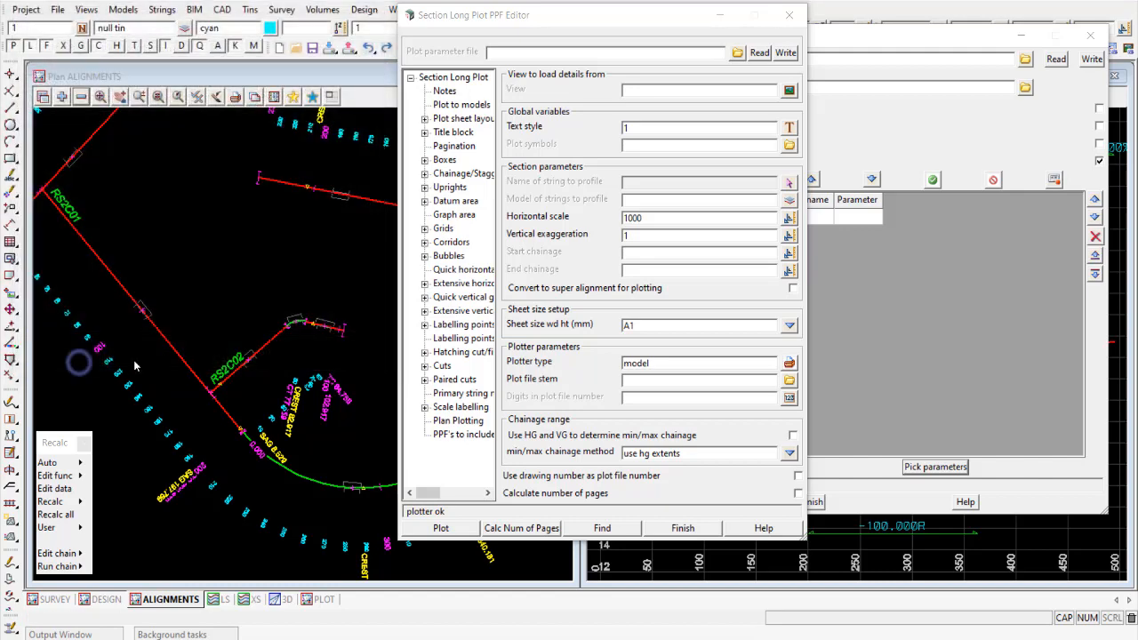
{"action": "left_click", "coordinate": [671, 383]}
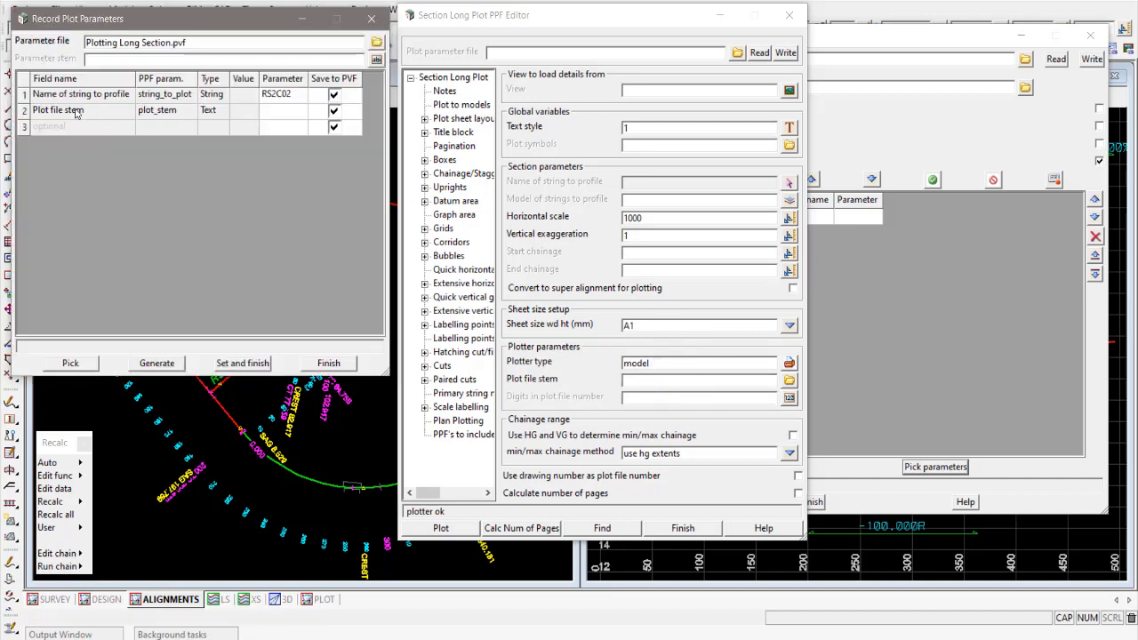
{"action": "left_click", "coordinate": [285, 116]}
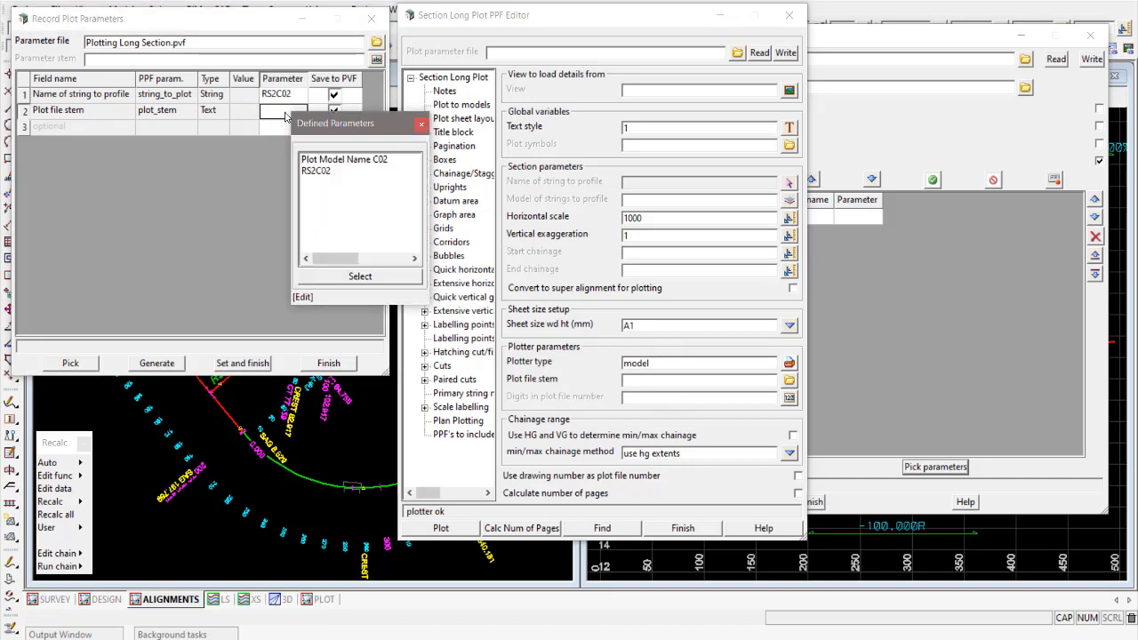
{"action": "left_click", "coordinate": [336, 161]}
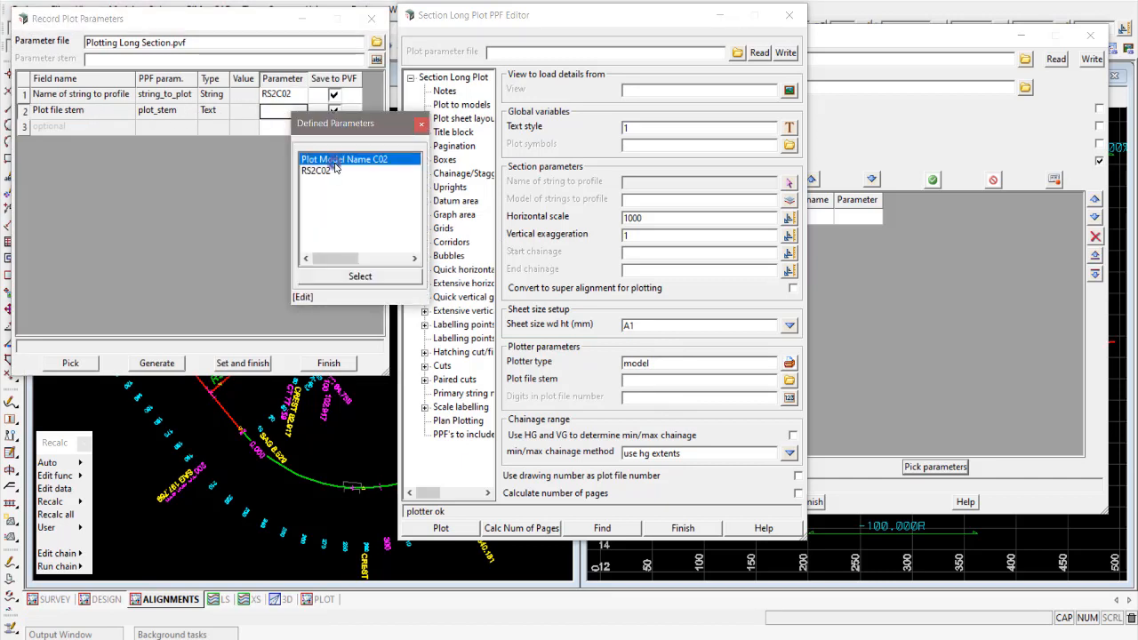
{"action": "left_click", "coordinate": [359, 276]}
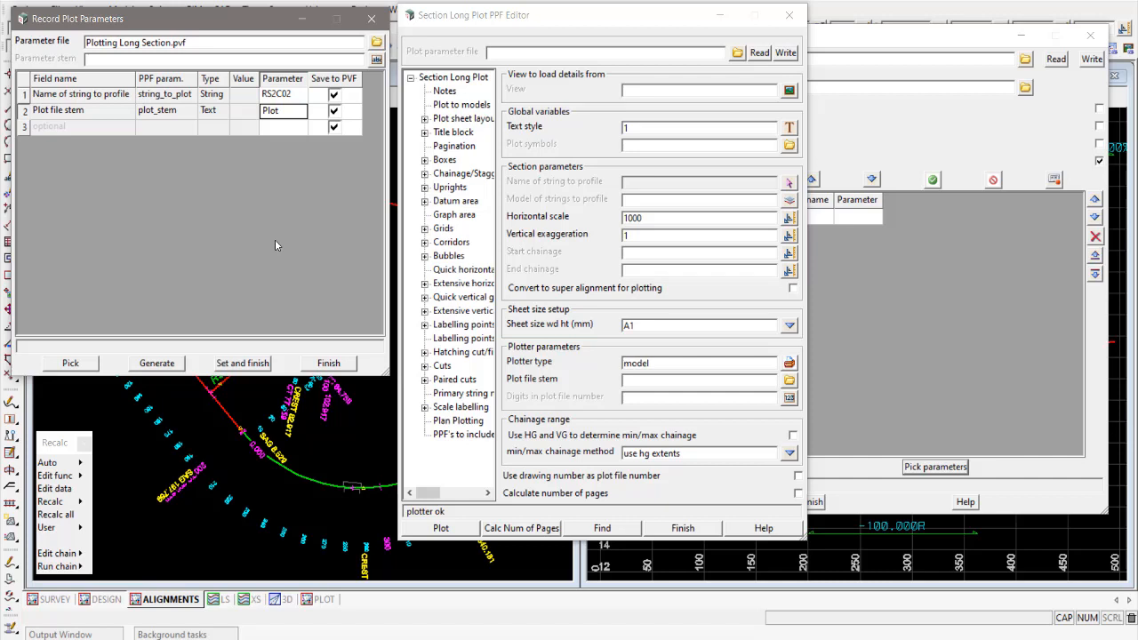
- Set the picked parameters with their original values kept, and write Plotting Long Section.chain over the existing file
{"action": "left_click", "coordinate": [236, 363]}
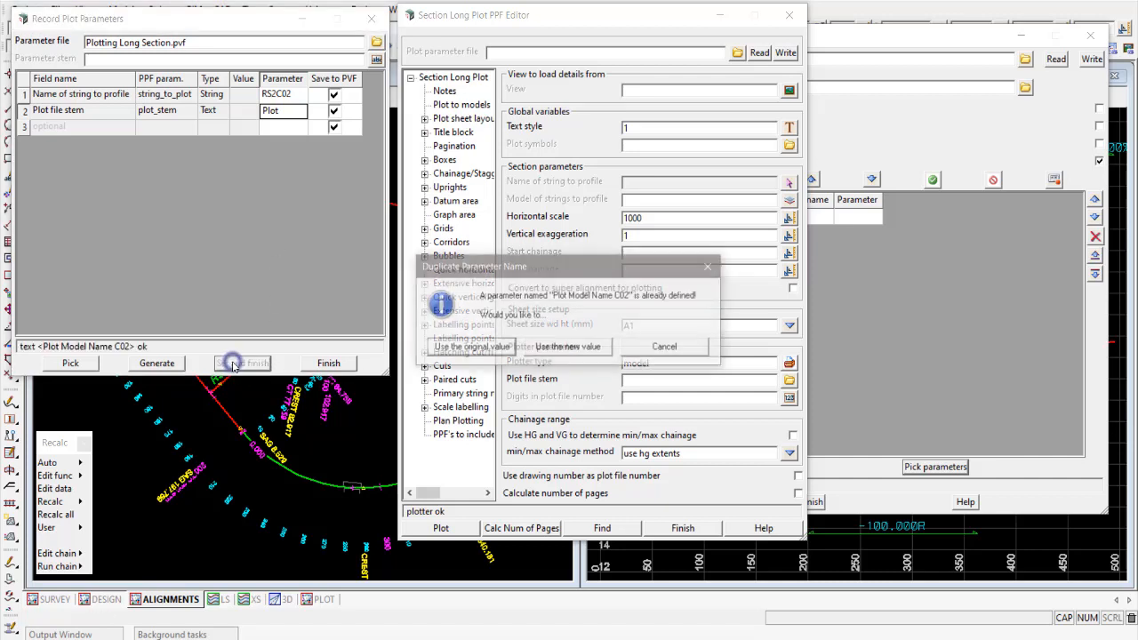
{"action": "left_click", "coordinate": [467, 349]}
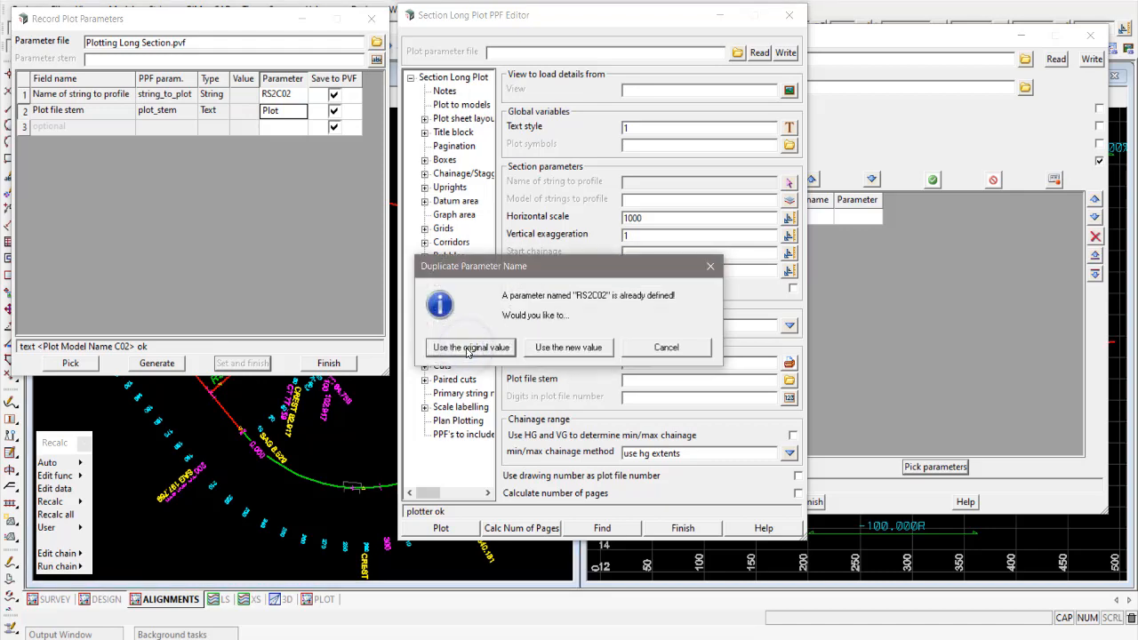
{"action": "left_click", "coordinate": [469, 349]}
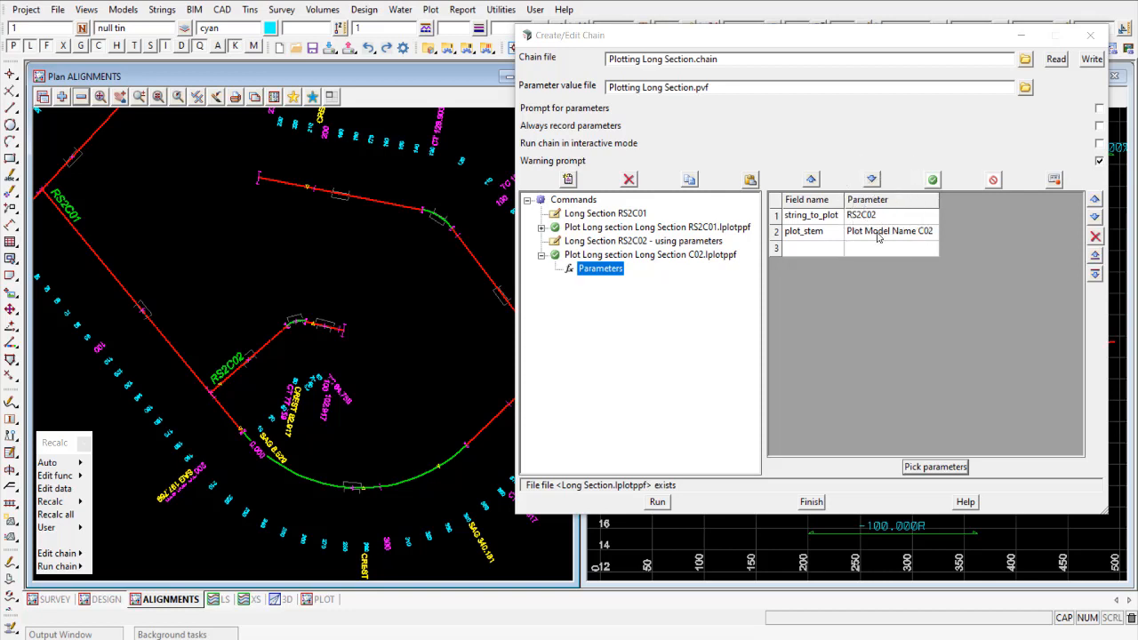
{"action": "left_click", "coordinate": [1092, 59]}
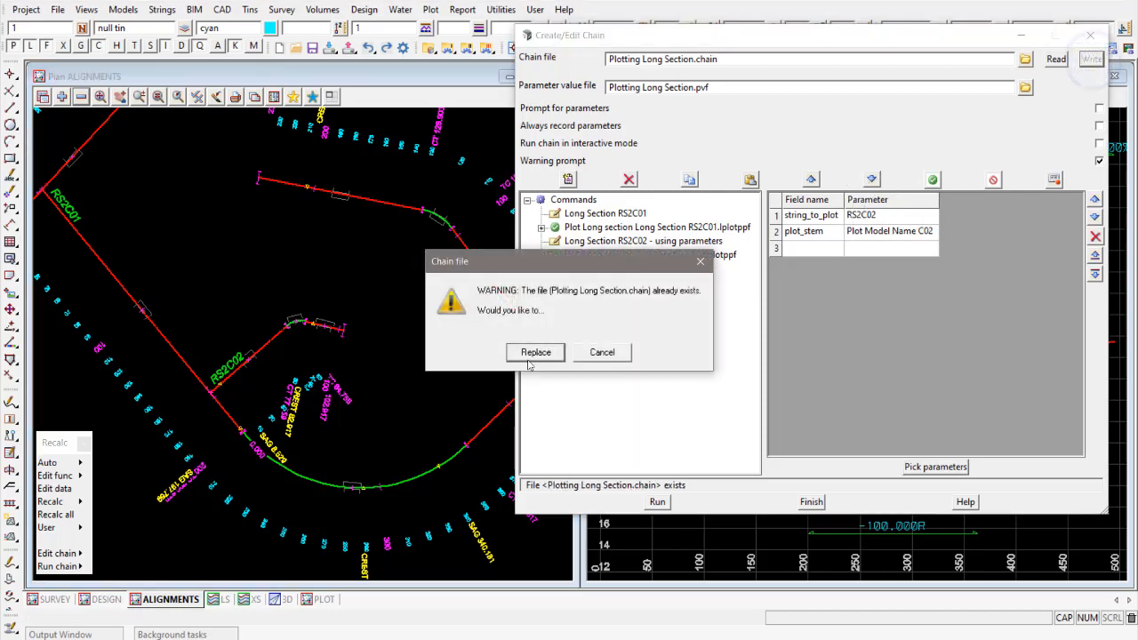
{"action": "left_click", "coordinate": [536, 353]}
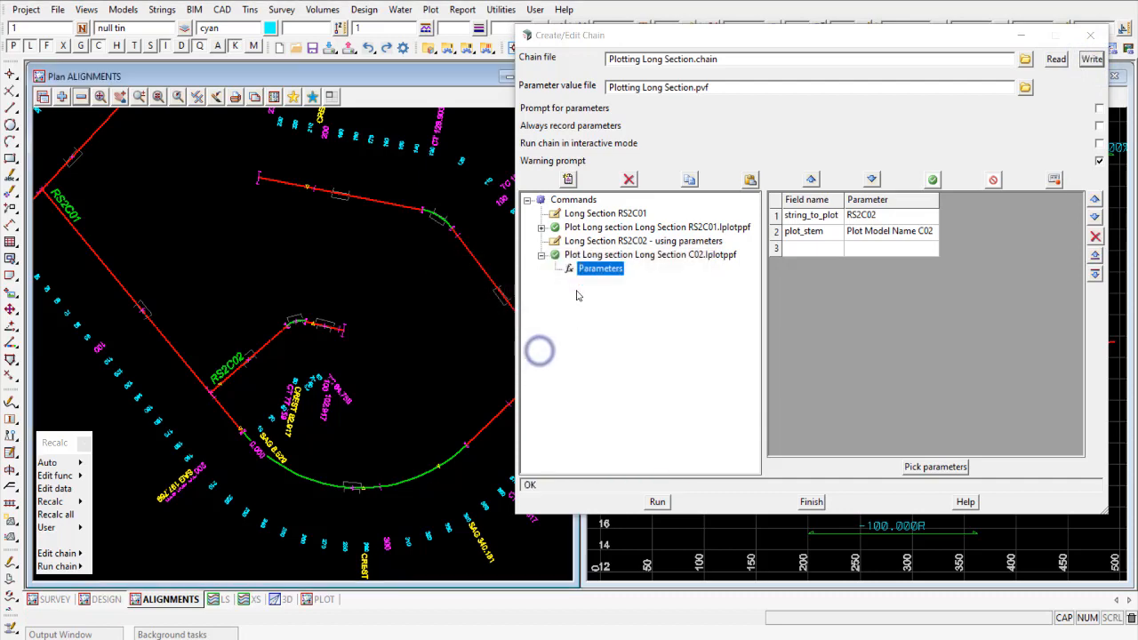
- Execute the Plot Long section Long Section C02.lplotppf command and move the chain window clear of the section view
{"action": "left_click", "coordinate": [541, 255]}
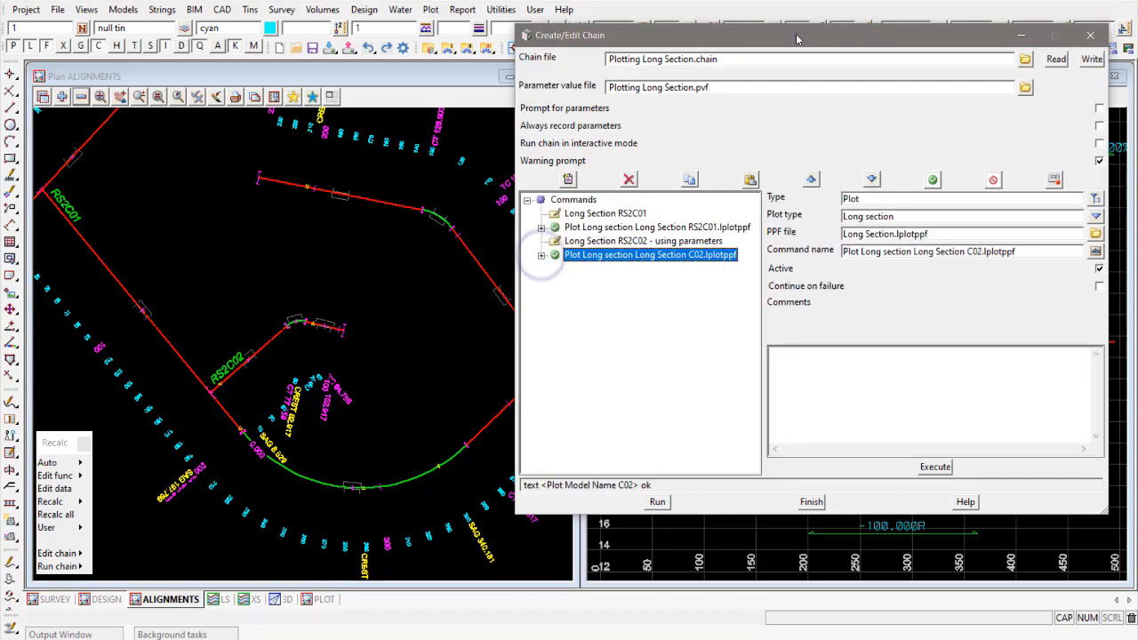
{"action": "left_click_drag", "start_coordinate": [800, 34], "coordinate": [314, 28]}
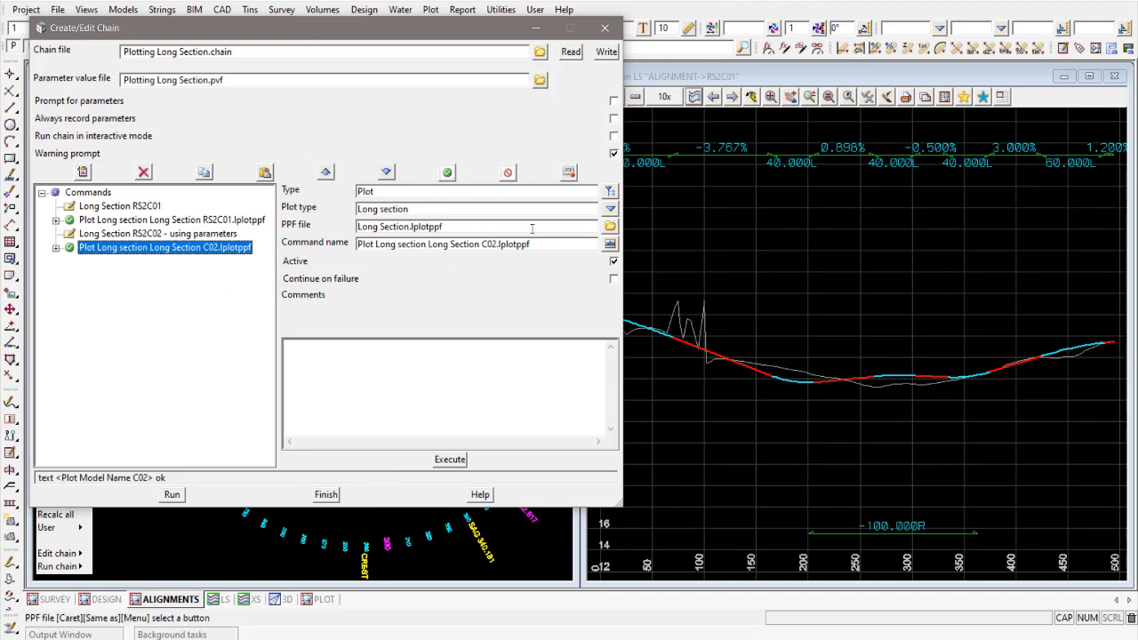
{"action": "left_click", "coordinate": [612, 227]}
{"action": "left_click", "coordinate": [753, 238]}
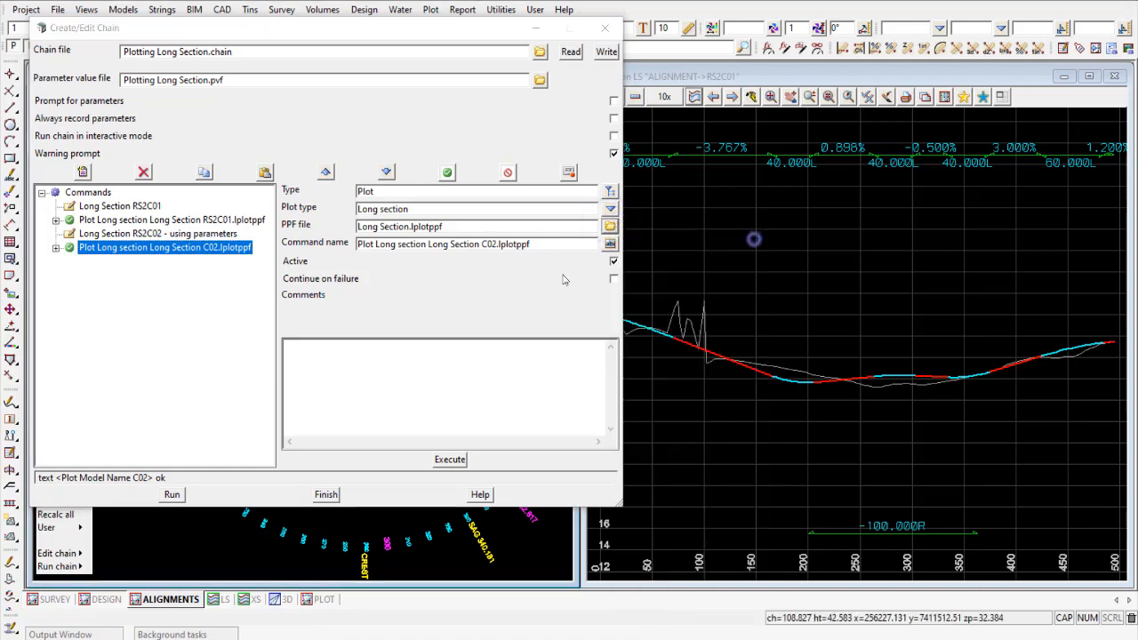
{"action": "left_click", "coordinate": [449, 460]}
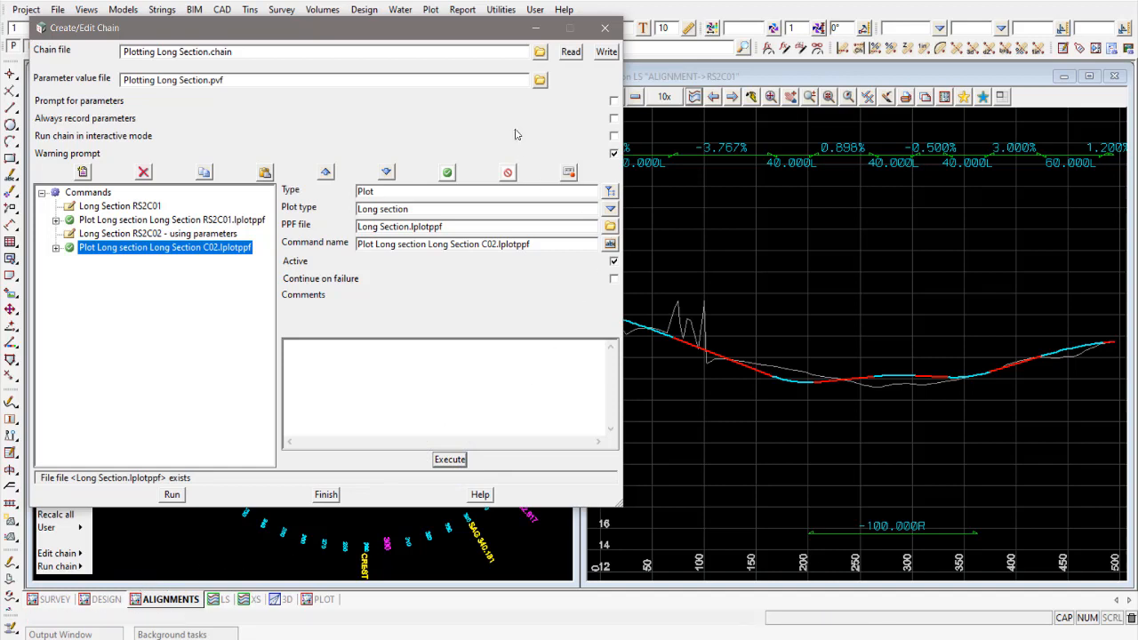
{"action": "left_click_drag", "start_coordinate": [488, 28], "coordinate": [461, 27]}
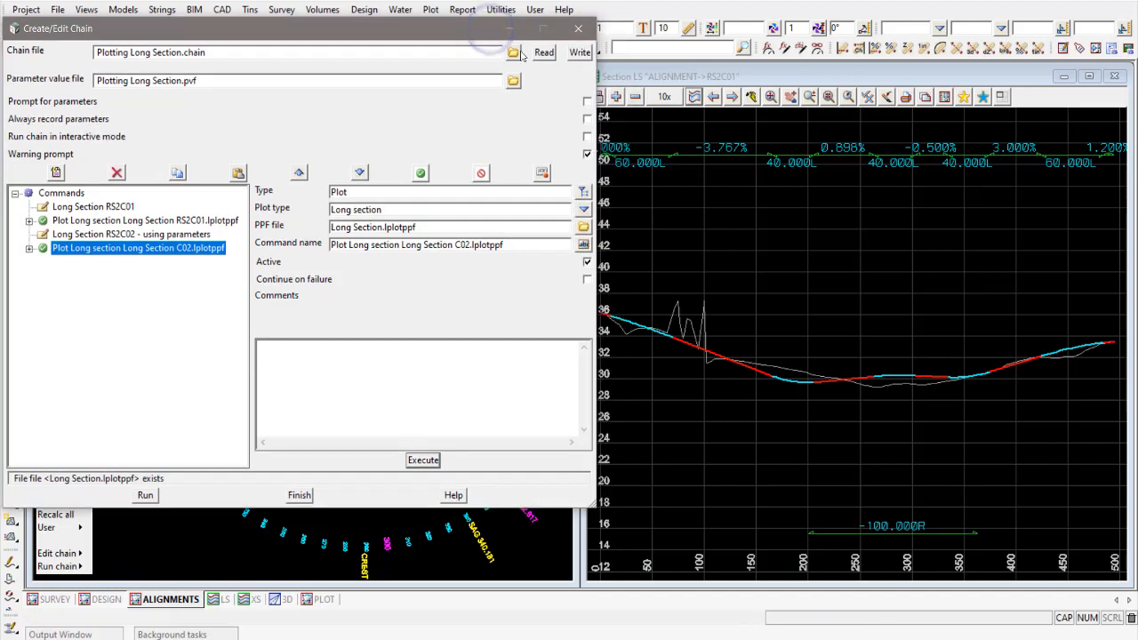
- Switch to the PLOT plan view and remove the model PLOT LS RS2C01 001 from it
{"action": "left_click", "coordinate": [321, 599]}
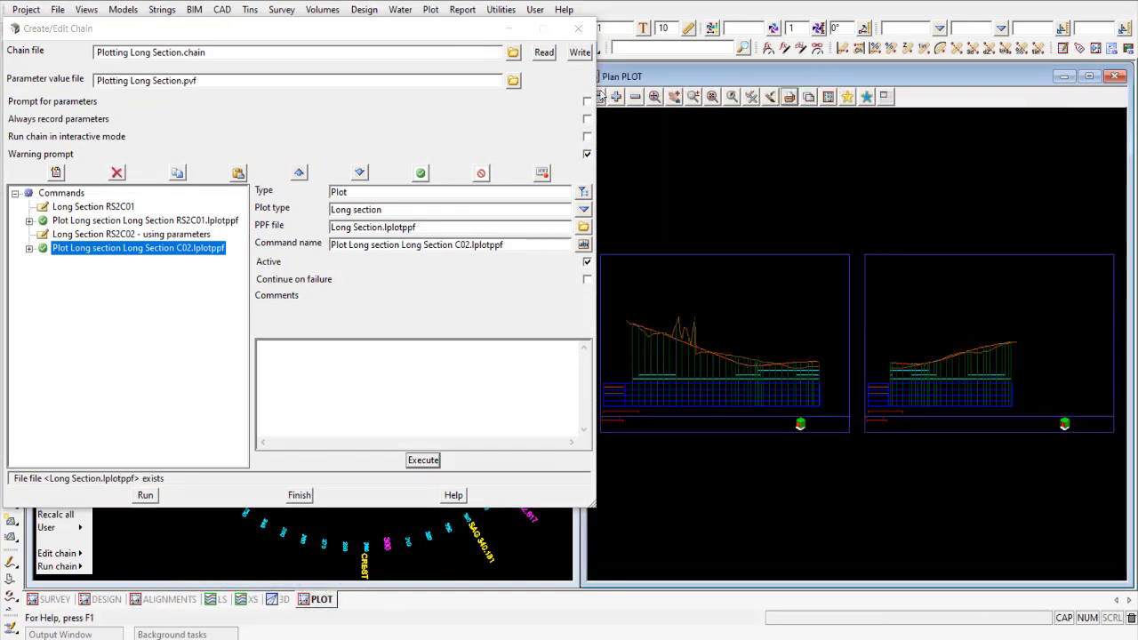
{"action": "left_click", "coordinate": [578, 89]}
{"action": "left_click_drag", "start_coordinate": [663, 78], "coordinate": [685, 81]}
{"action": "left_click", "coordinate": [656, 96]}
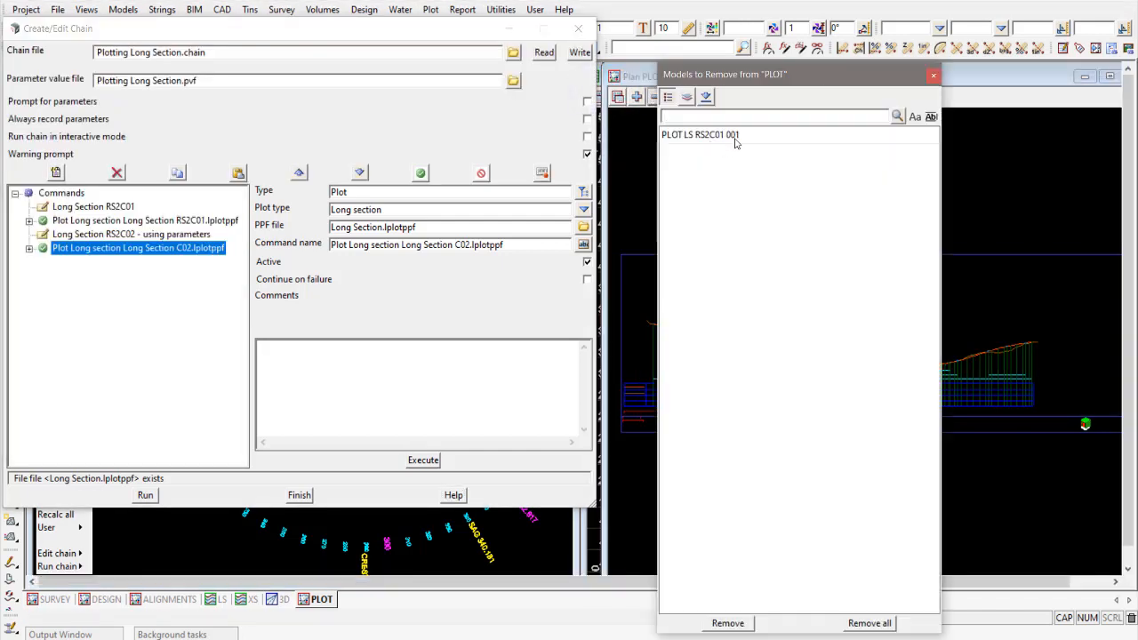
{"action": "double_click", "coordinate": [735, 136]}
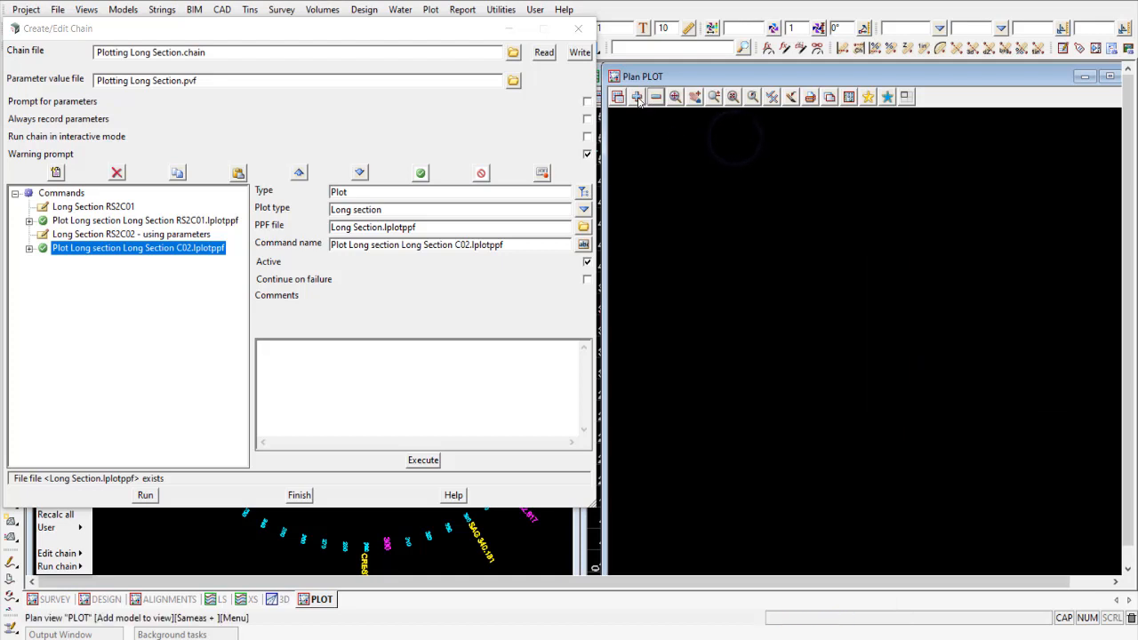
- Add the model PLOT LS RS2C02 001 to the PLOT plan view and move the chain window clear of the plot
{"action": "left_click", "coordinate": [637, 96]}
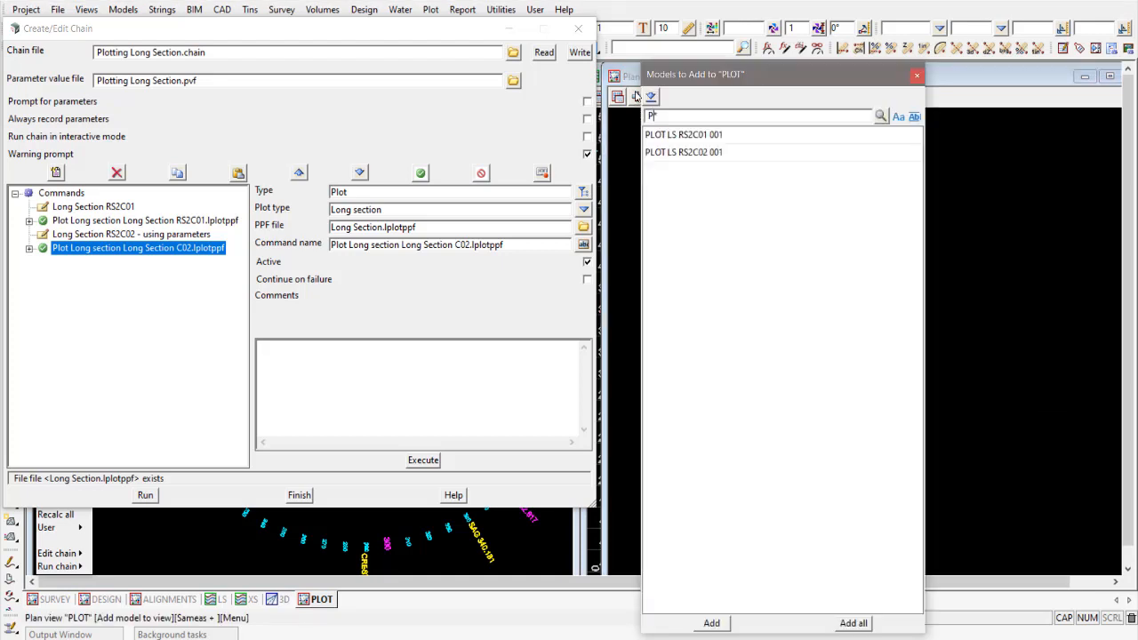
{"action": "double_click", "coordinate": [703, 153]}
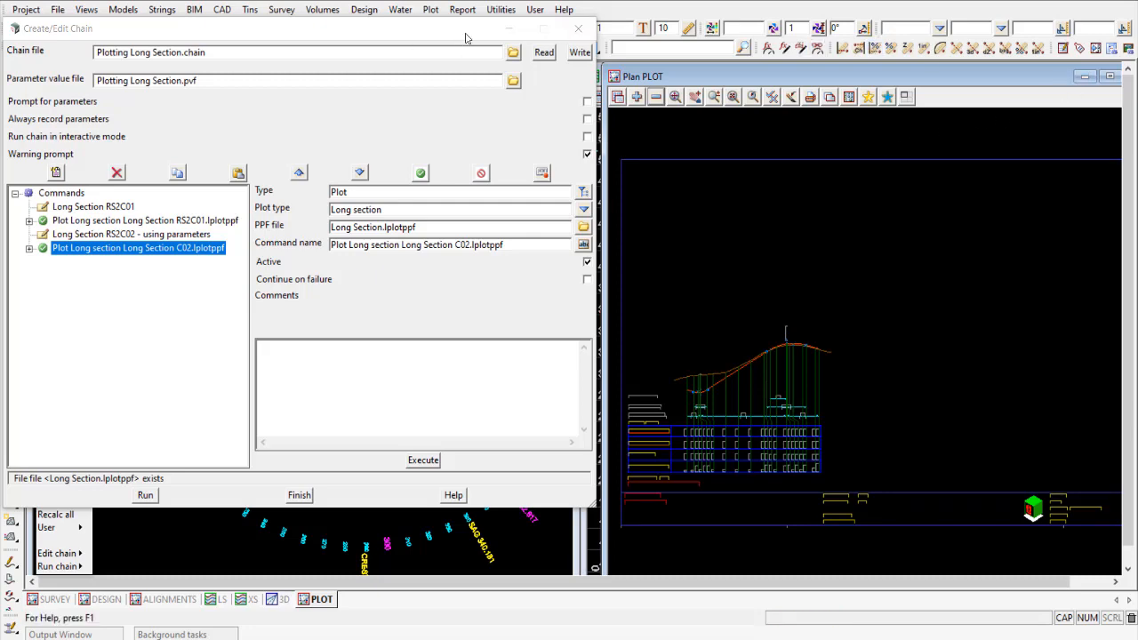
{"action": "left_click_drag", "start_coordinate": [406, 31], "coordinate": [455, 524]}
- Return to the ALIGNMENTS and LS section views and profile the alignment string RS2C02 in the section view
{"action": "left_click", "coordinate": [1082, 77]}
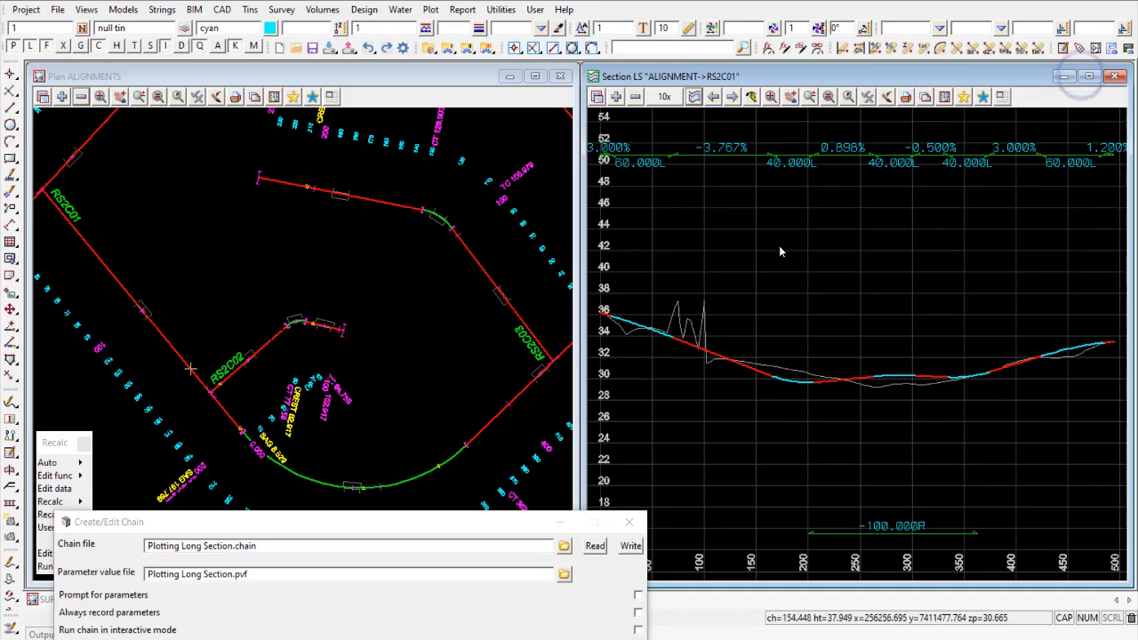
{"action": "left_click", "coordinate": [694, 96]}
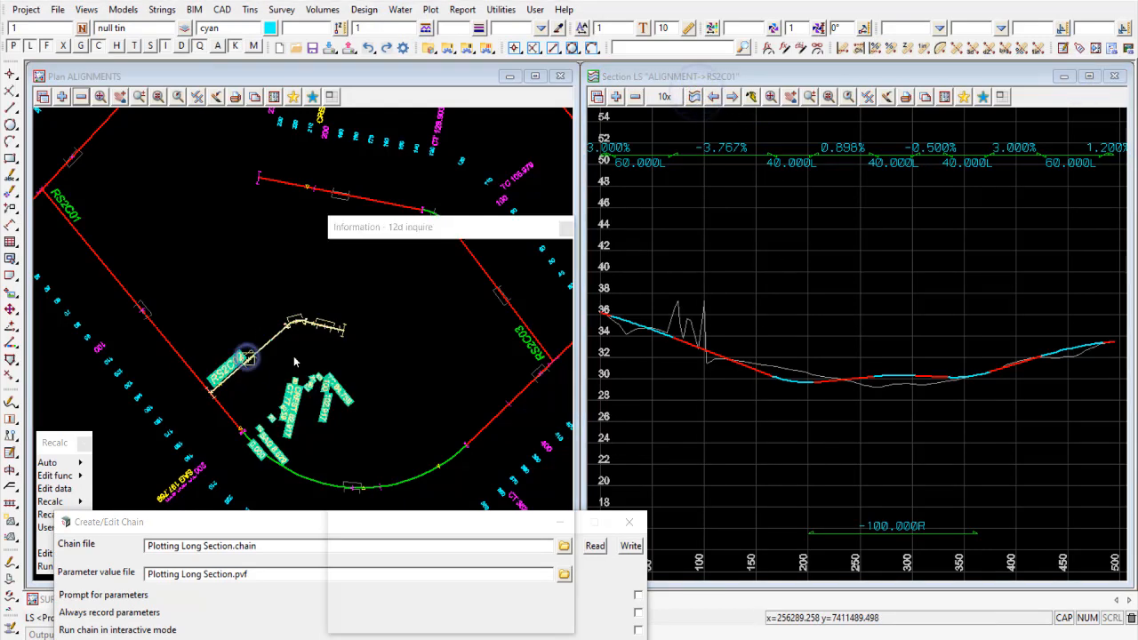
{"action": "left_click", "coordinate": [247, 357]}
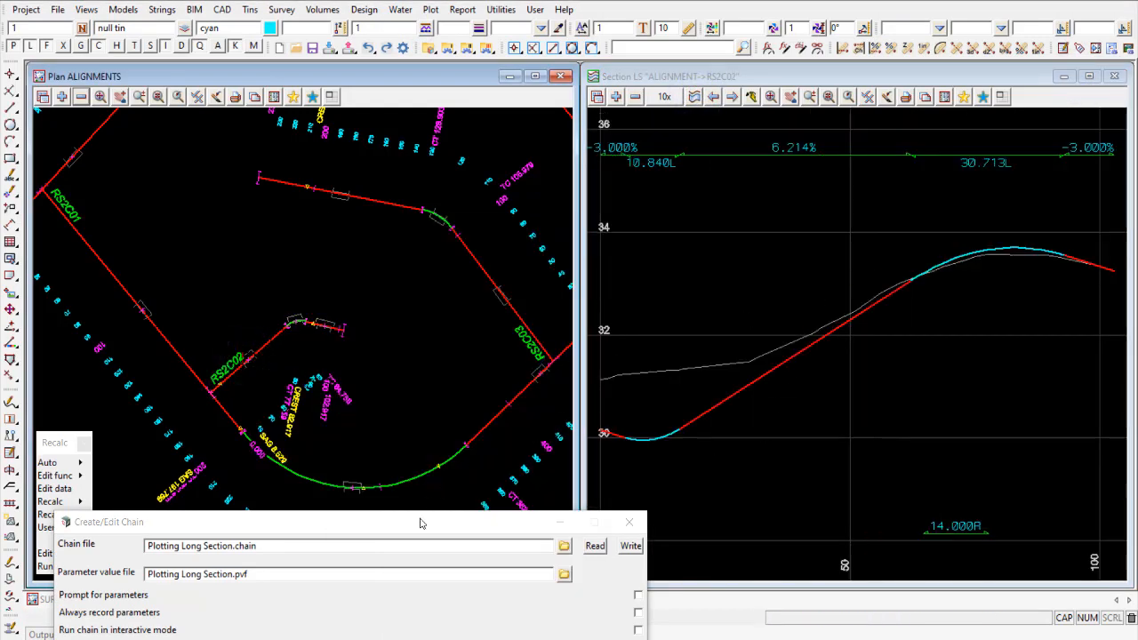
- Bring the chain window back into view and review the parameters of the Plot Long section Long Section C02.lplotppf command
{"action": "left_click_drag", "start_coordinate": [408, 521], "coordinate": [371, 38]}
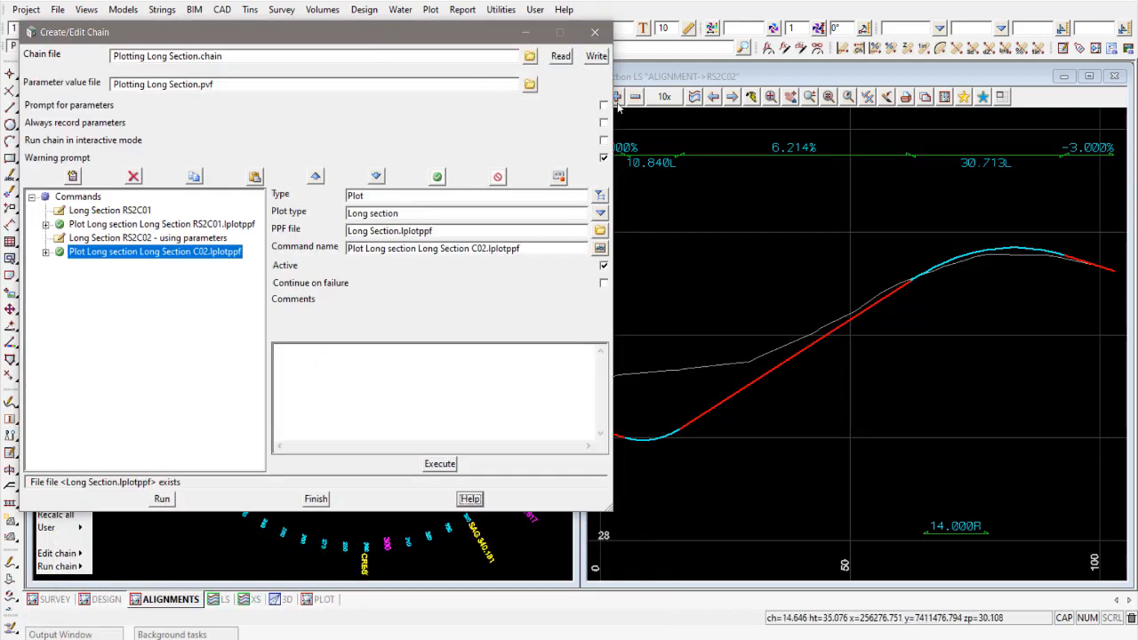
{"action": "left_click_drag", "start_coordinate": [466, 34], "coordinate": [458, 39]}
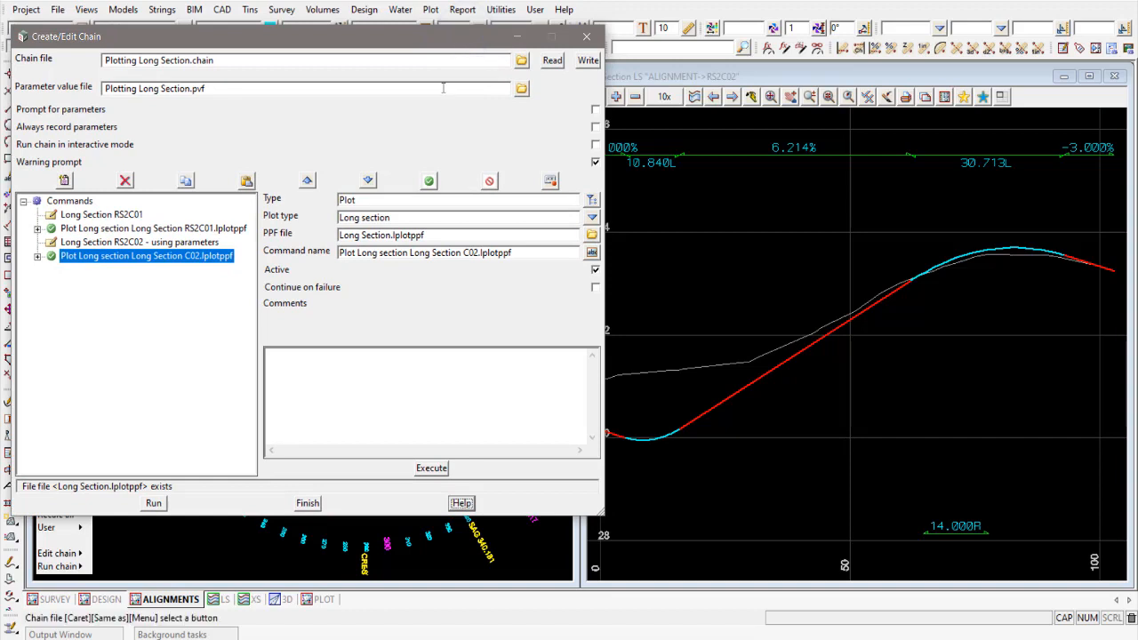
{"action": "left_click", "coordinate": [38, 258]}
{"action": "left_click", "coordinate": [96, 269]}
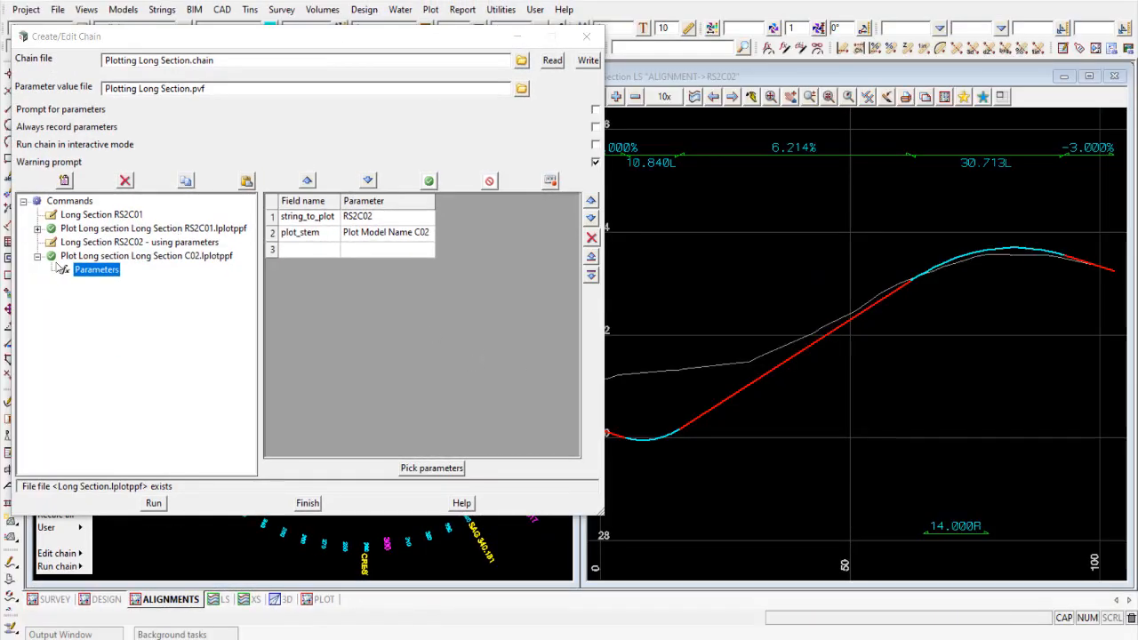
{"action": "left_click", "coordinate": [37, 257]}
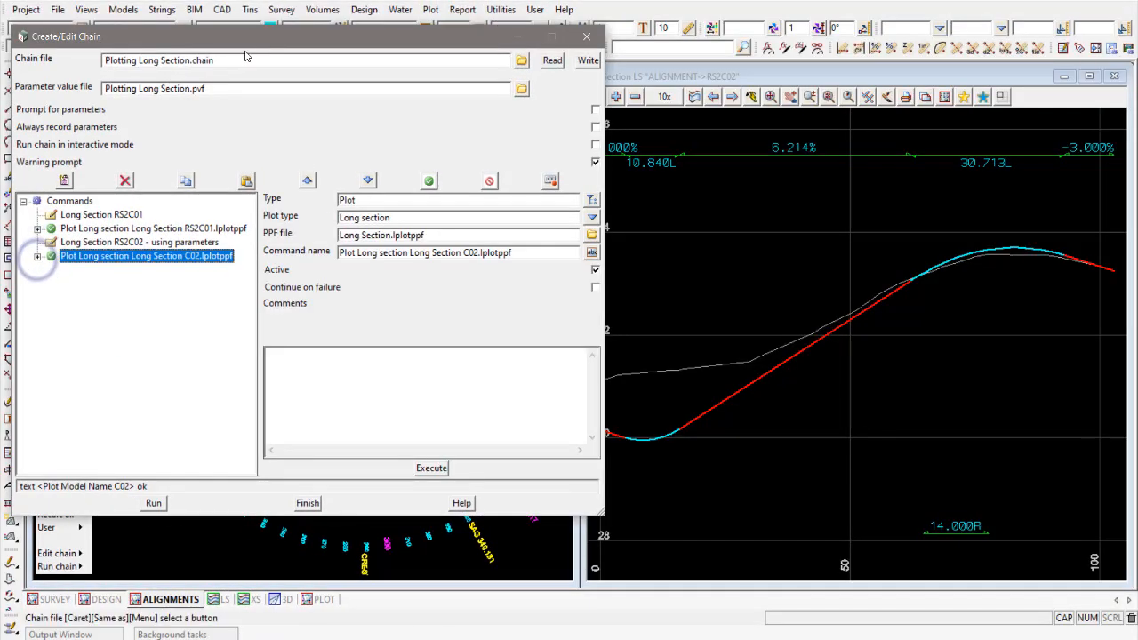
- Uncover the RS2C03 alignment in plan and duplicate the Plot Long section Long Section C02.lplotppf command in the chain
{"action": "left_click_drag", "start_coordinate": [259, 37], "coordinate": [765, 49]}
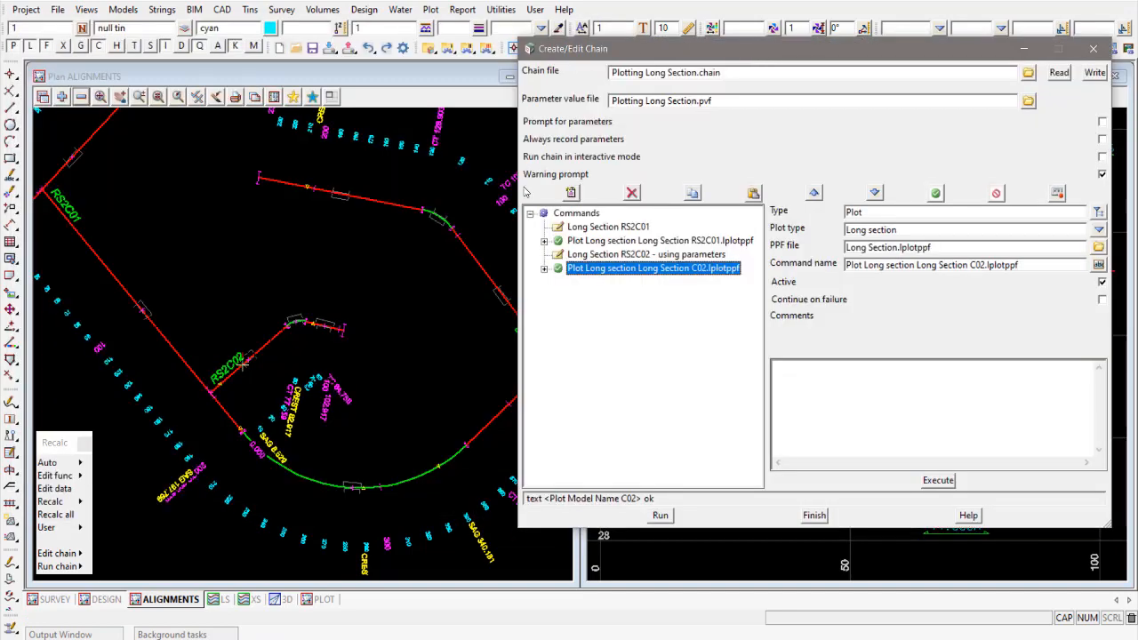
{"action": "scroll", "coordinate": [190, 336], "scroll_direction": "down", "scroll_amount": 2}
{"action": "scroll", "coordinate": [445, 353], "scroll_direction": "up", "scroll_amount": 5}
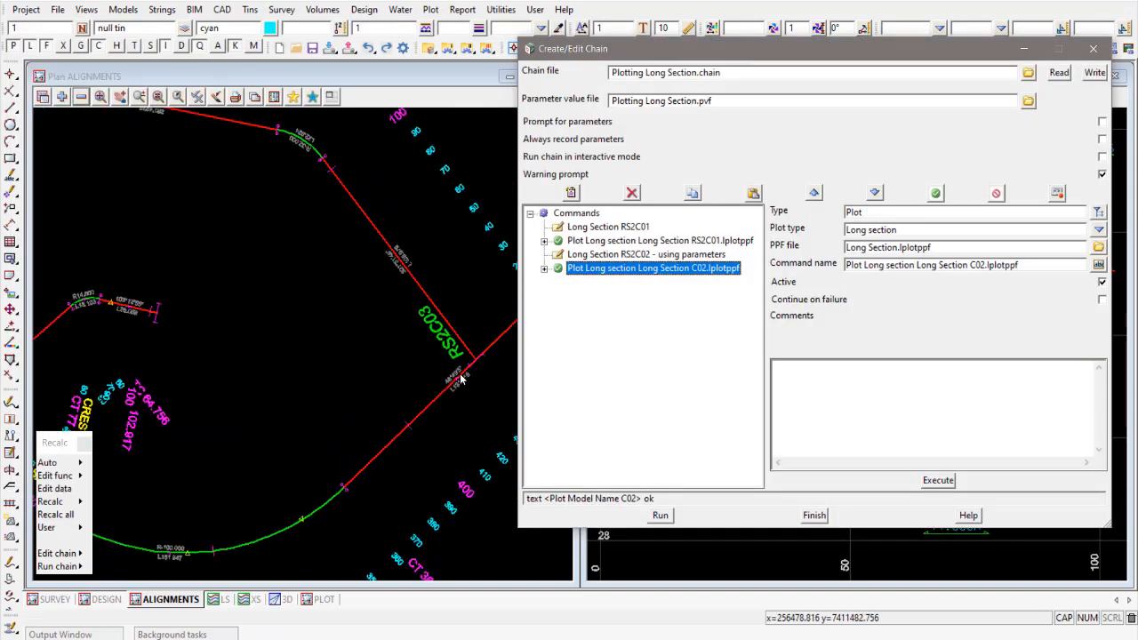
{"action": "scroll", "coordinate": [285, 284], "scroll_direction": "down", "scroll_amount": 1}
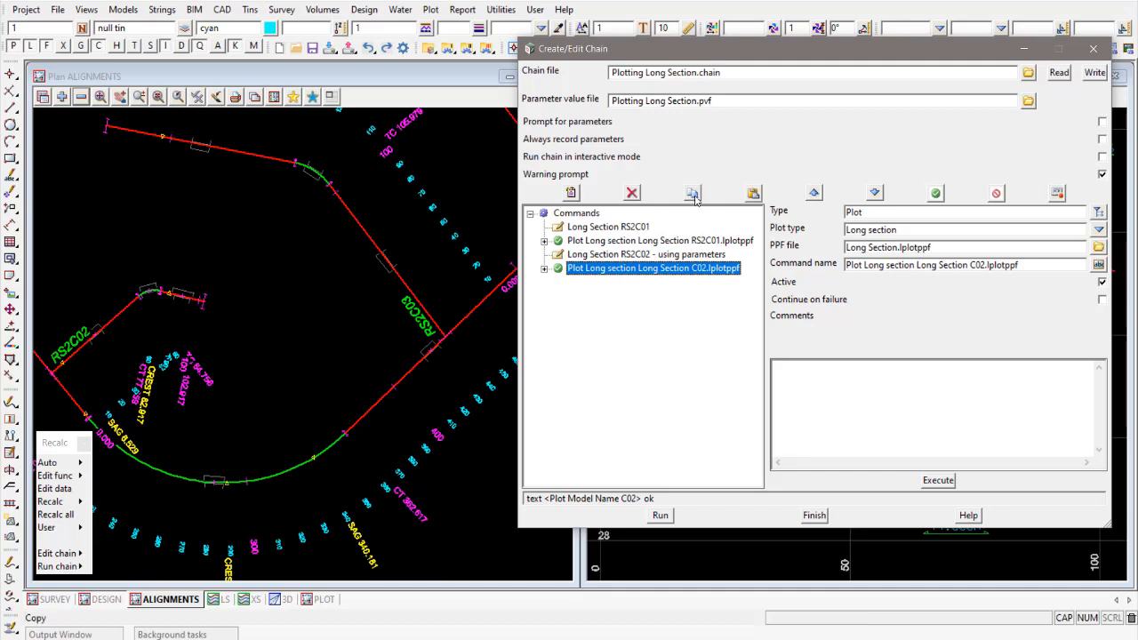
{"action": "left_click", "coordinate": [693, 195]}
{"action": "left_click", "coordinate": [751, 194]}
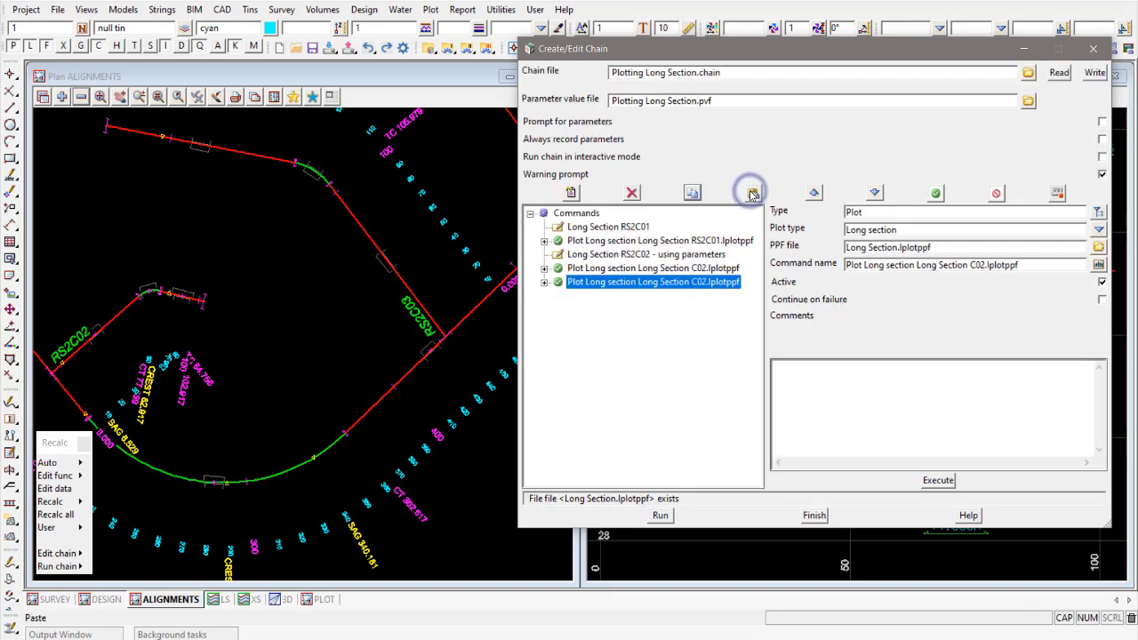
- Rename the duplicated chain command as Plot Long section Long Section C03.lplotppf
{"action": "left_click_drag", "start_coordinate": [798, 49], "coordinate": [749, 46]}
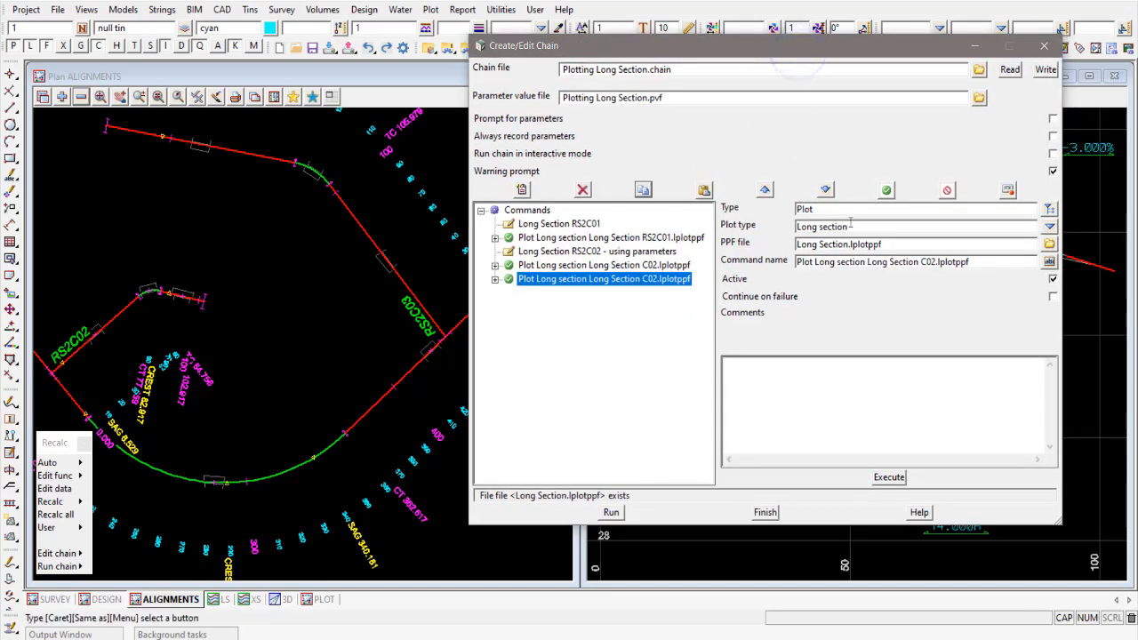
{"action": "type", "text": "3"}
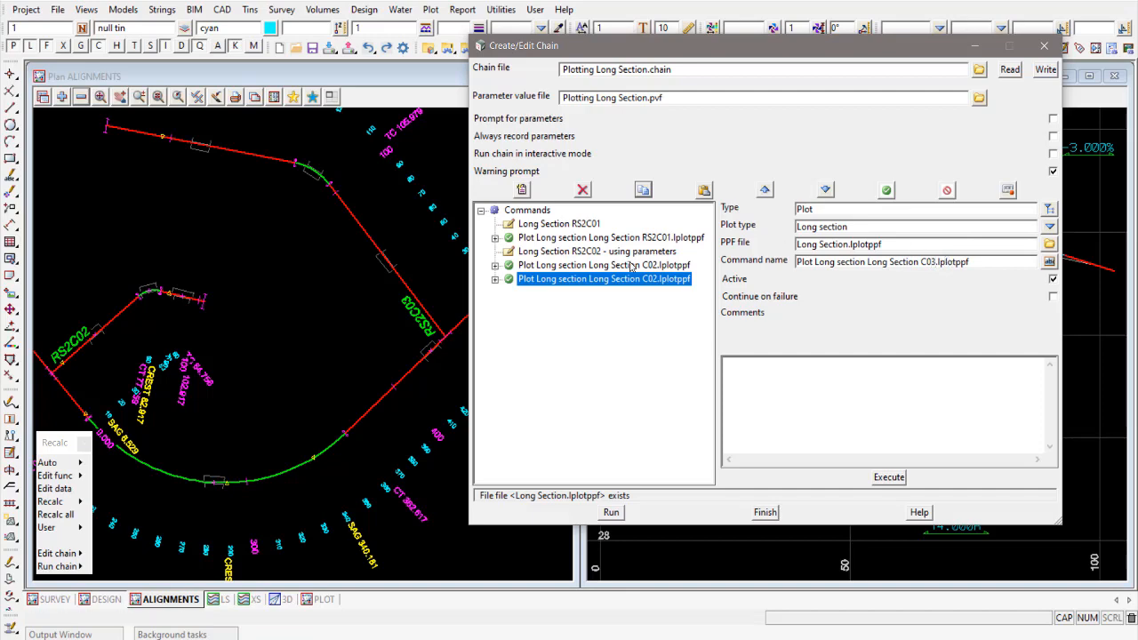
{"action": "left_click", "coordinate": [658, 280]}
{"action": "left_click", "coordinate": [878, 243]}
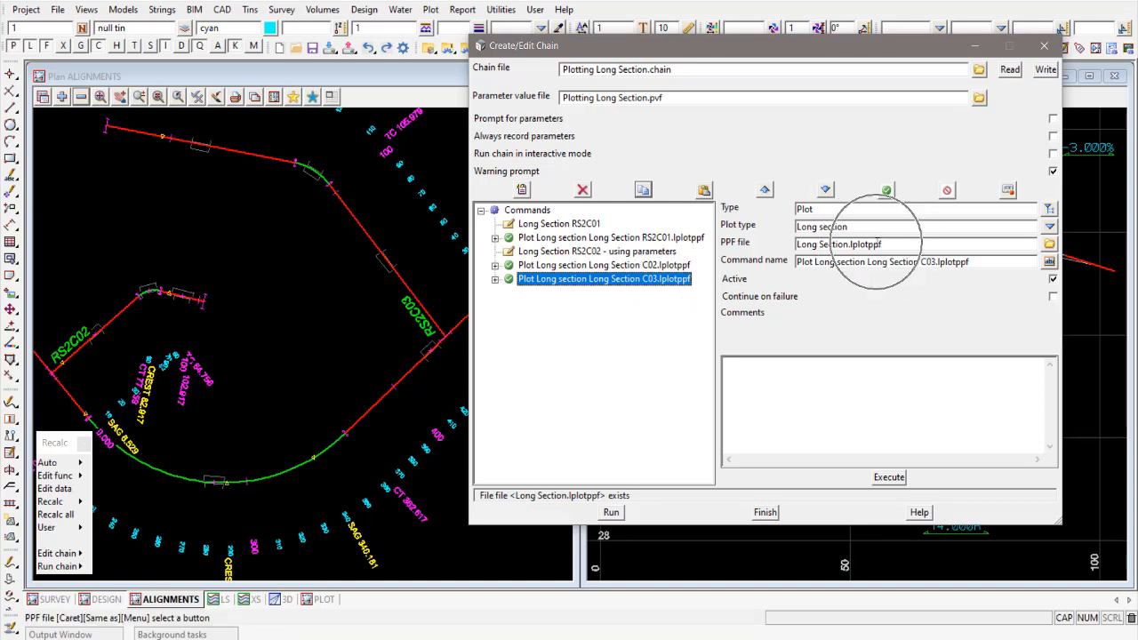
- Check which fields and parameters are assigned to the C03 long section command
{"action": "left_click", "coordinate": [495, 280]}
{"action": "left_click", "coordinate": [554, 294]}
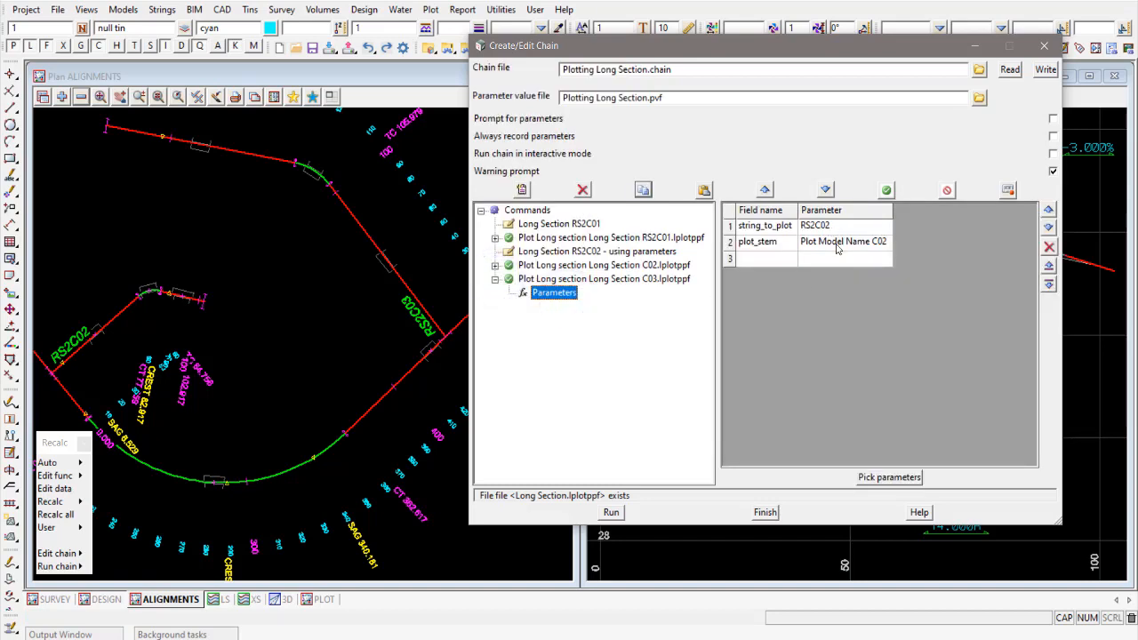
{"action": "left_click", "coordinate": [552, 280]}
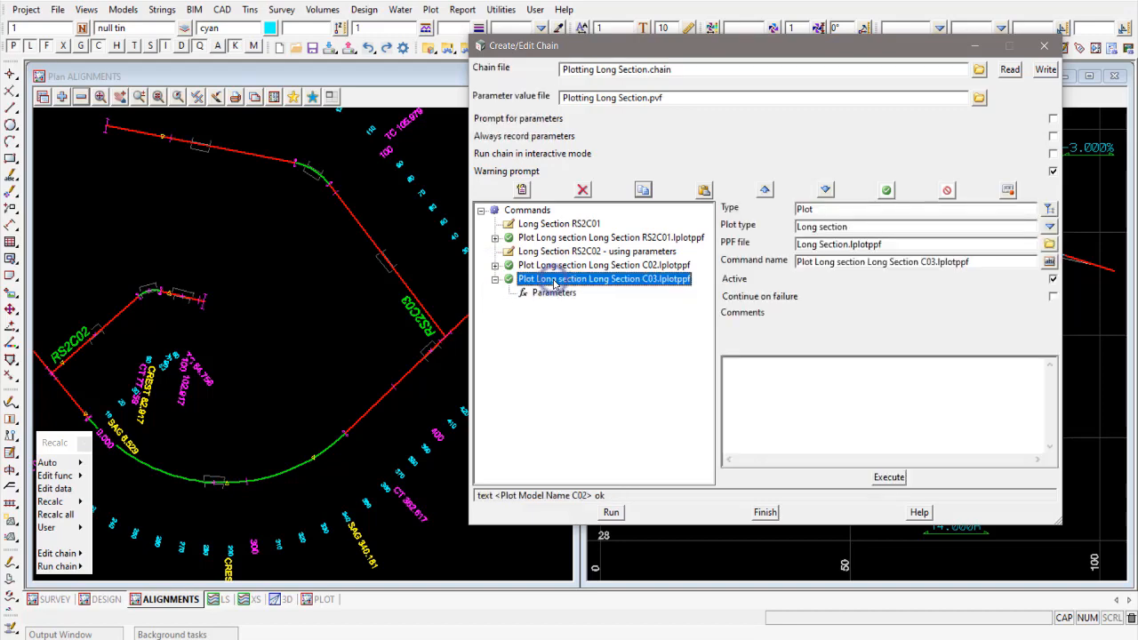
{"action": "left_click", "coordinate": [553, 294]}
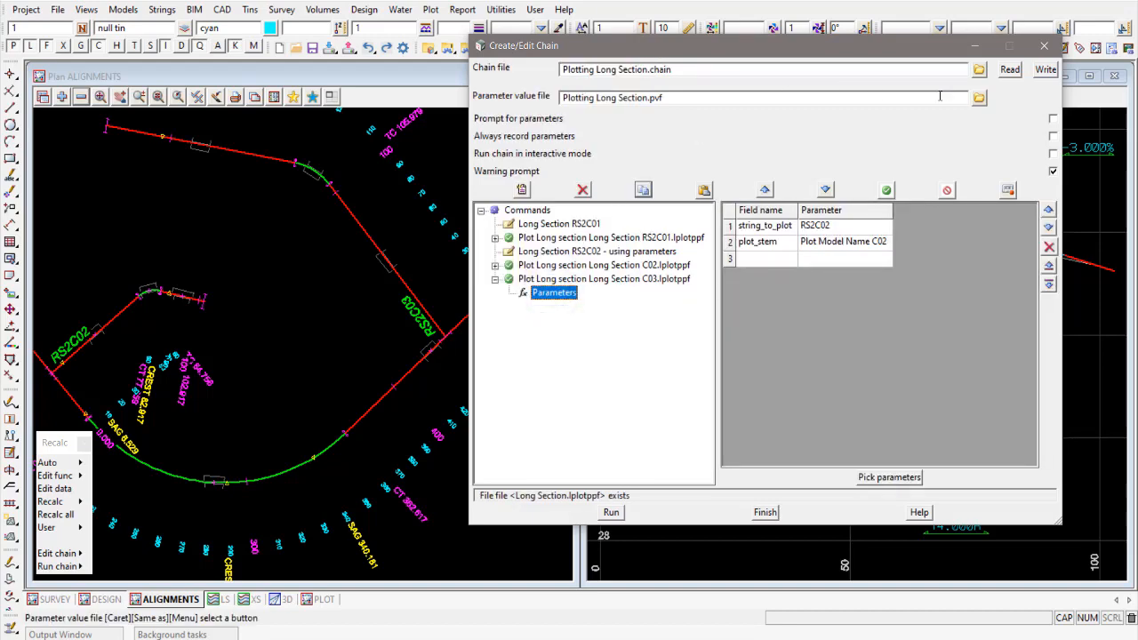
- Open the parameter value file Plotting Long Section.pvf for editing and review its RS2C02 and Plot Model Name C02 parameters
{"action": "left_click", "coordinate": [978, 97]}
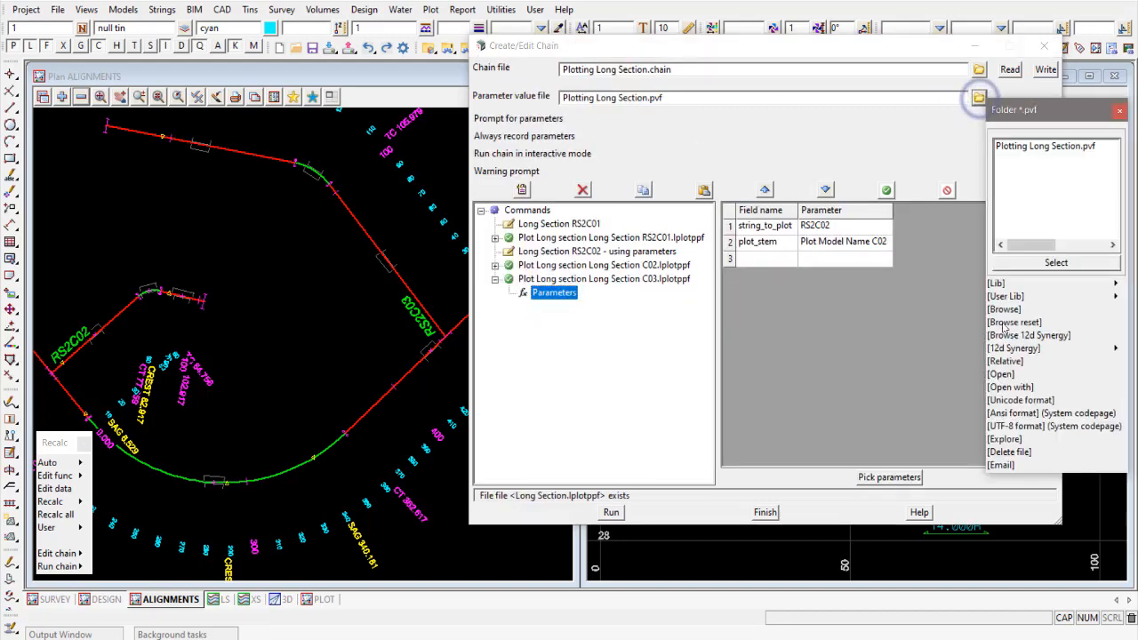
{"action": "left_click", "coordinate": [999, 376]}
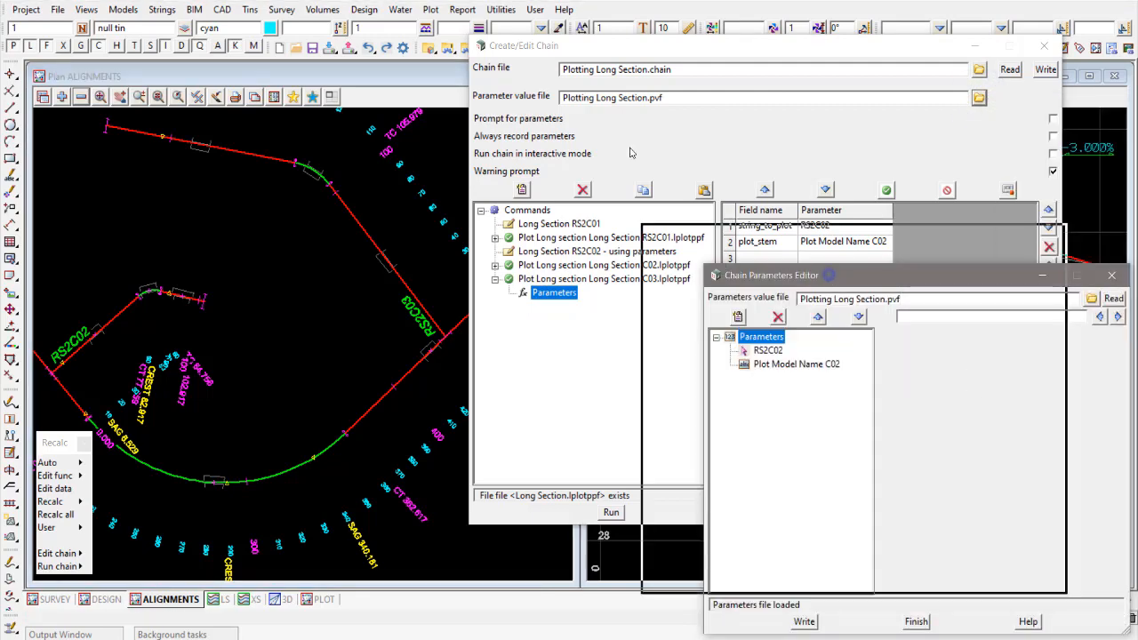
{"action": "left_click_drag", "start_coordinate": [449, 74], "coordinate": [445, 82]}
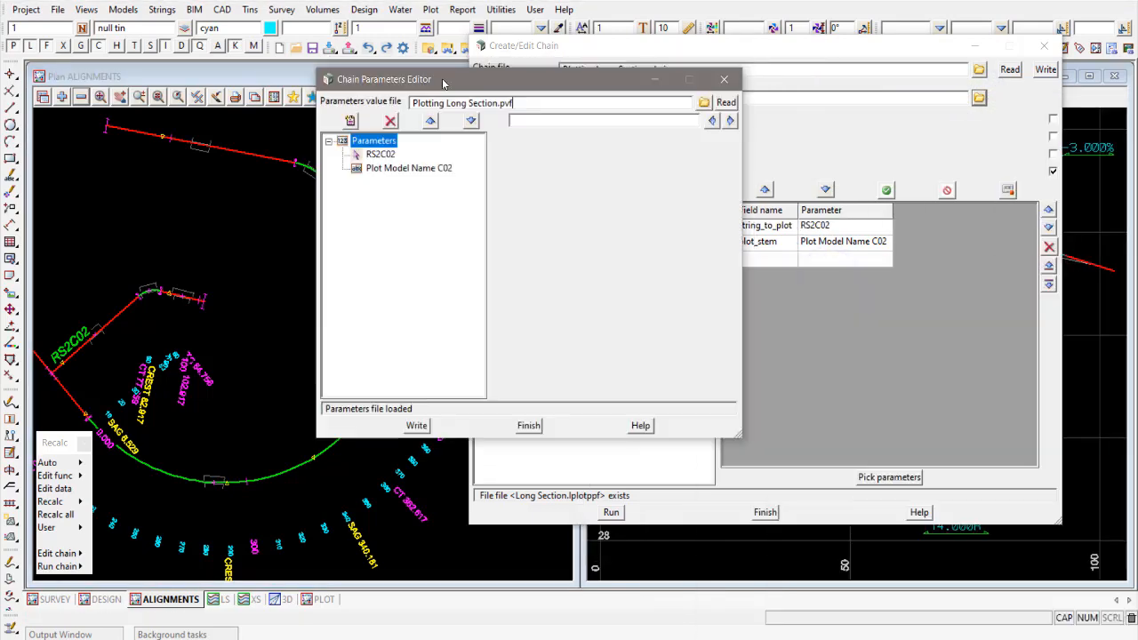
{"action": "left_click", "coordinate": [384, 156]}
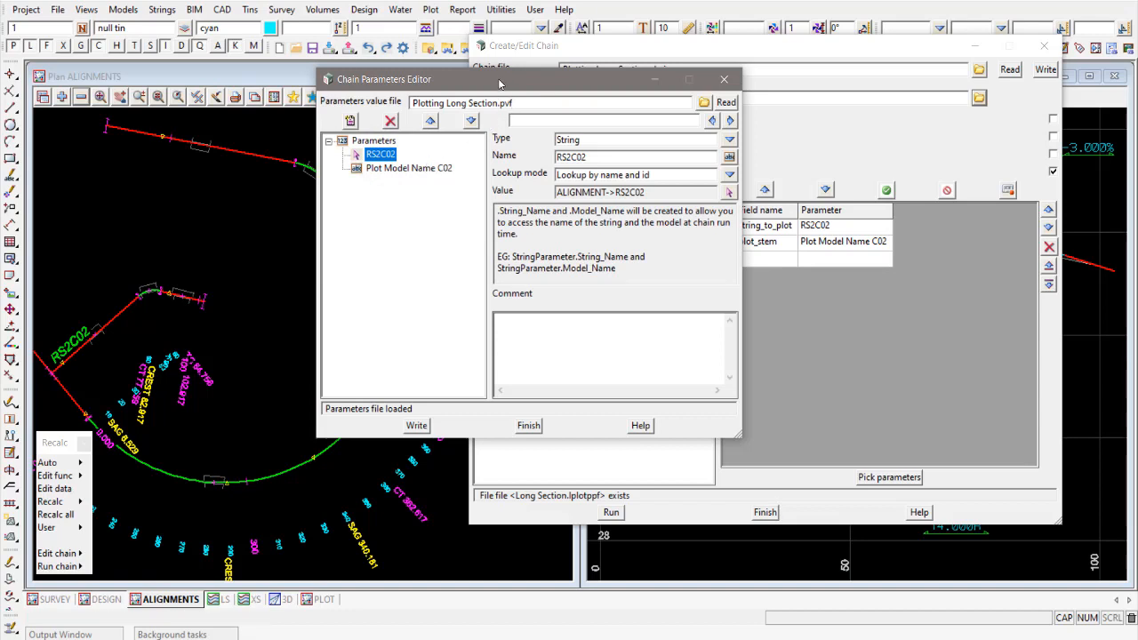
{"action": "left_click_drag", "start_coordinate": [499, 84], "coordinate": [475, 99]}
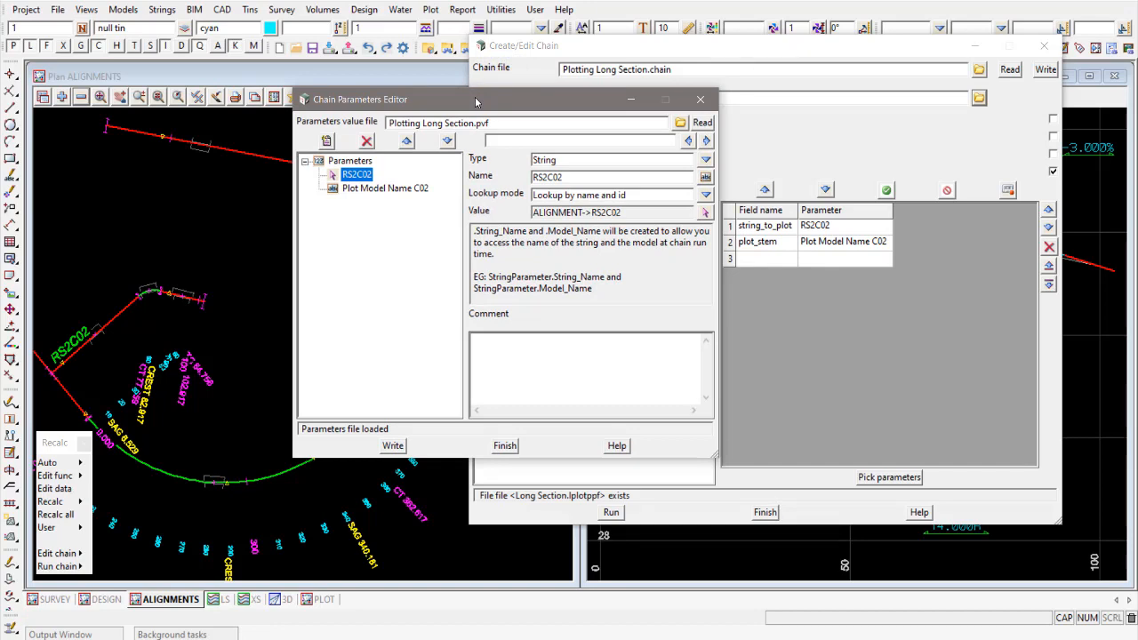
{"action": "left_click", "coordinate": [354, 190]}
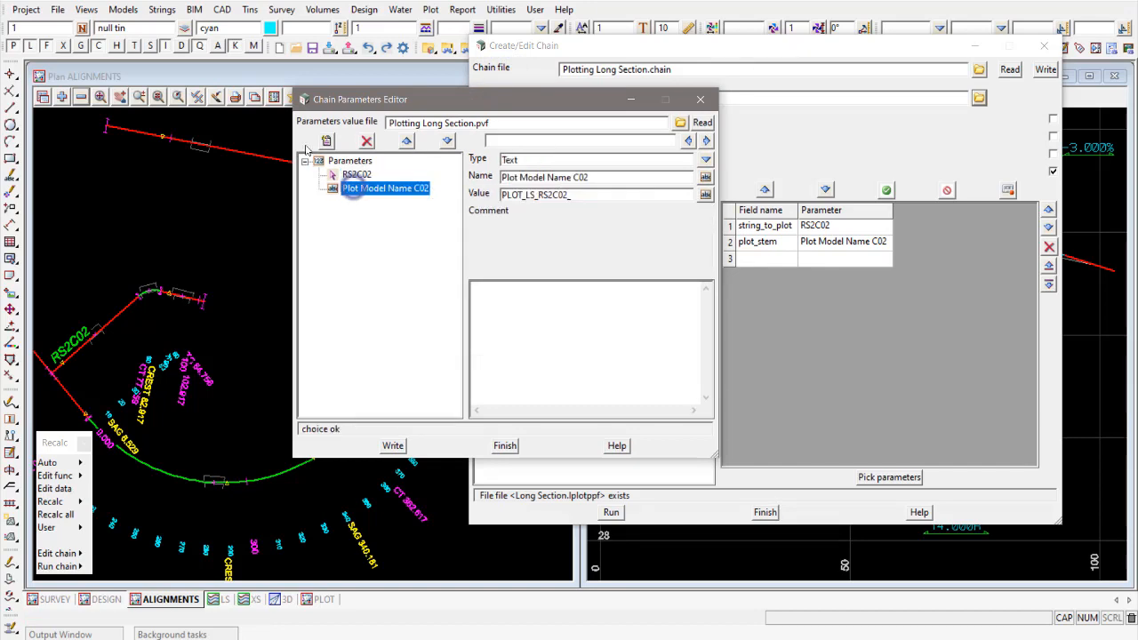
- Insert a new parameter of type String and name it RS2C03
{"action": "left_click", "coordinate": [326, 142]}
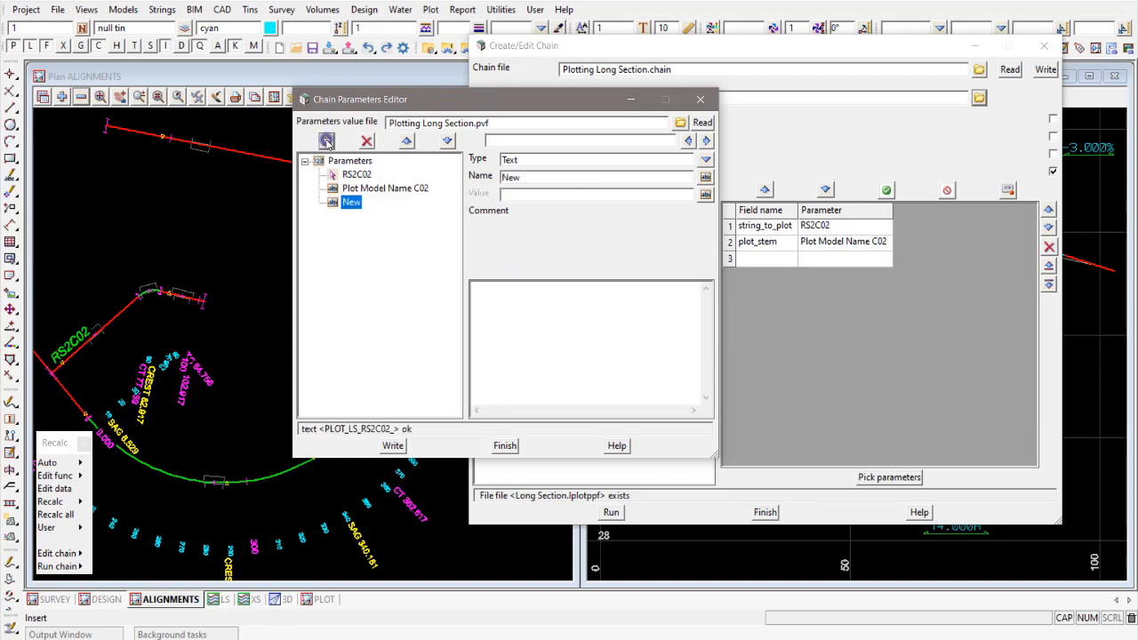
{"action": "left_click", "coordinate": [705, 160]}
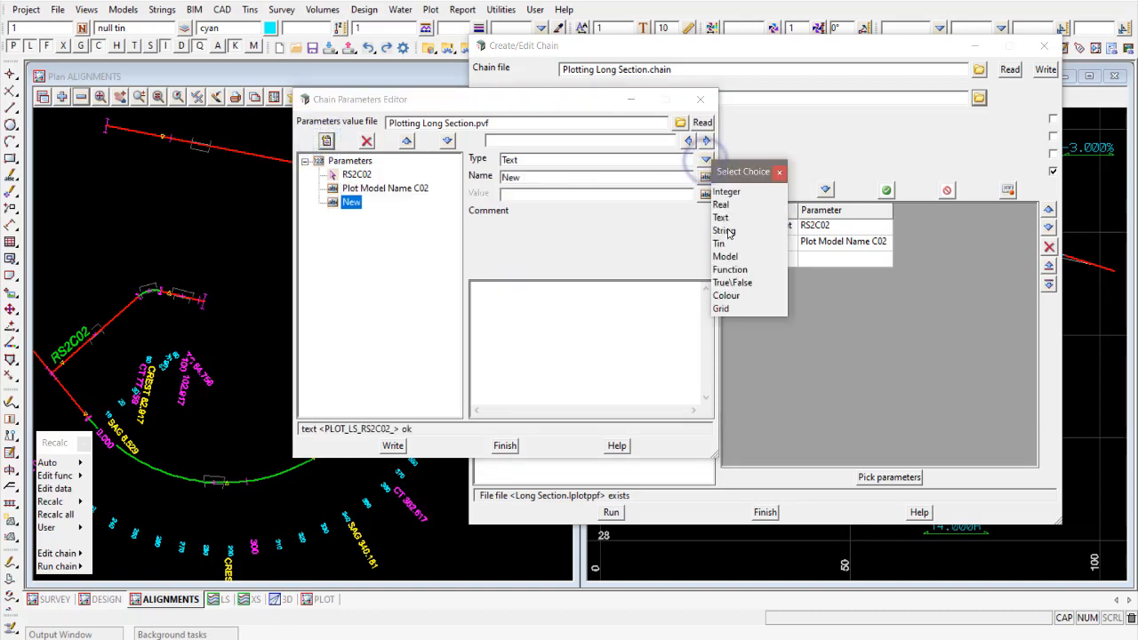
{"action": "left_click", "coordinate": [724, 230]}
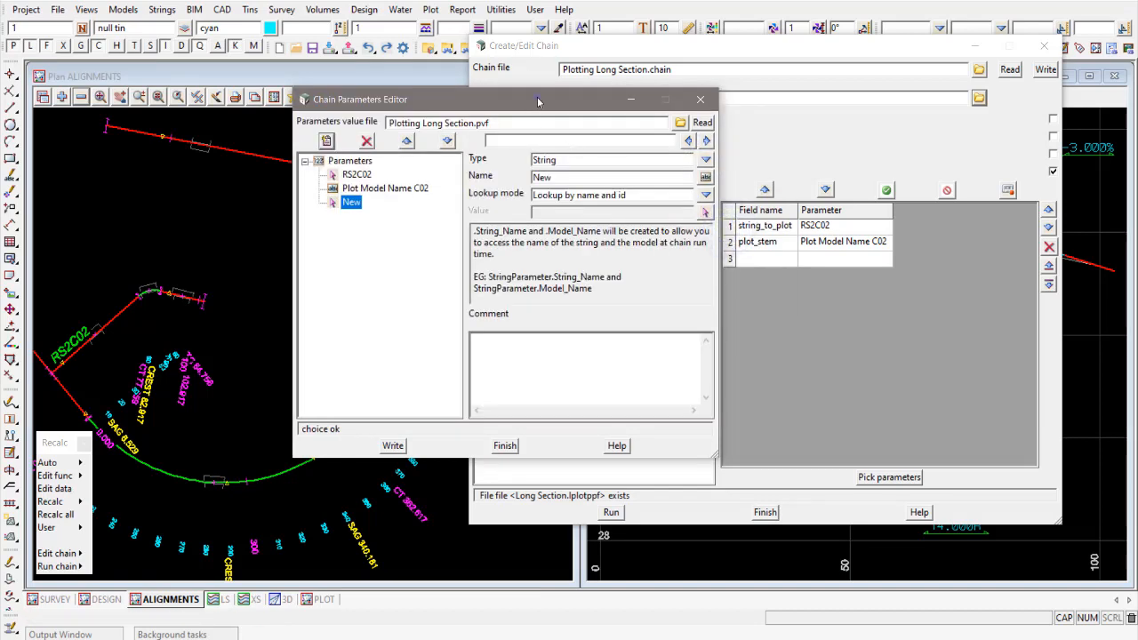
{"action": "left_click_drag", "start_coordinate": [538, 99], "coordinate": [592, 98]}
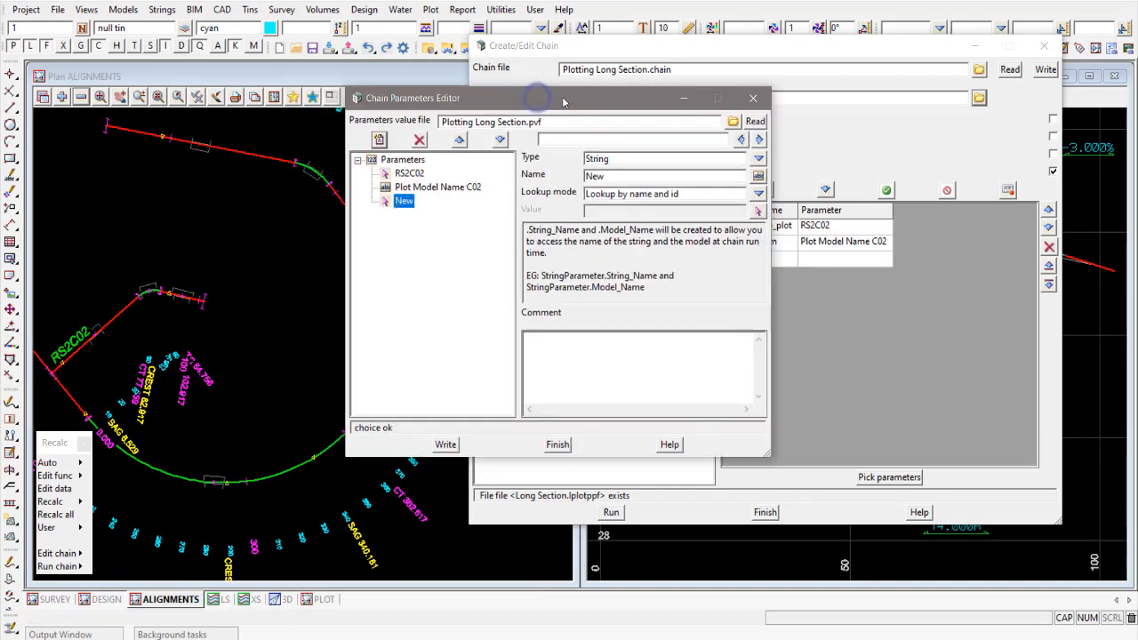
{"action": "double_click", "coordinate": [619, 176]}
{"action": "type", "text": "RS2C03"}
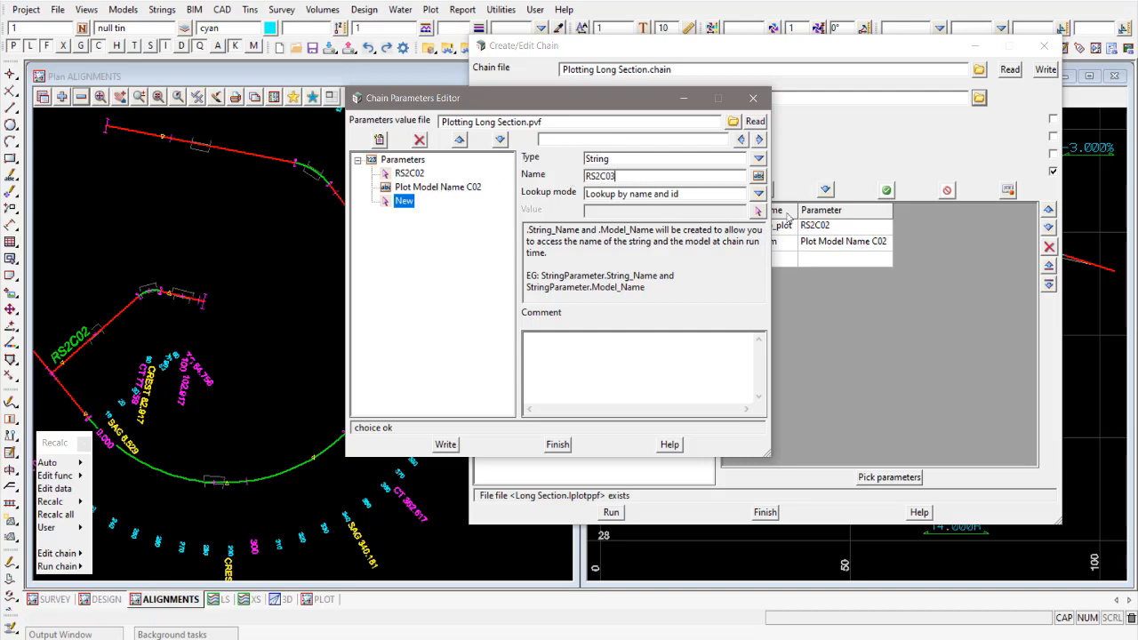
- Pick the RS2C03 alignment in plan as the value of the new string parameter
{"action": "left_click", "coordinate": [759, 214]}
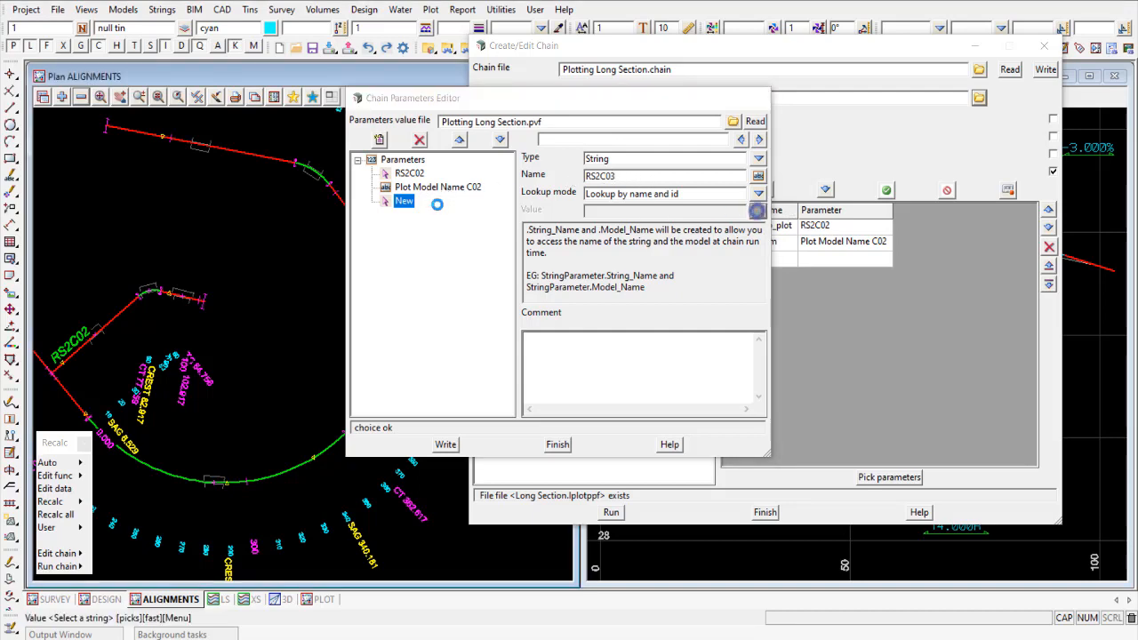
{"action": "left_click", "coordinate": [389, 262]}
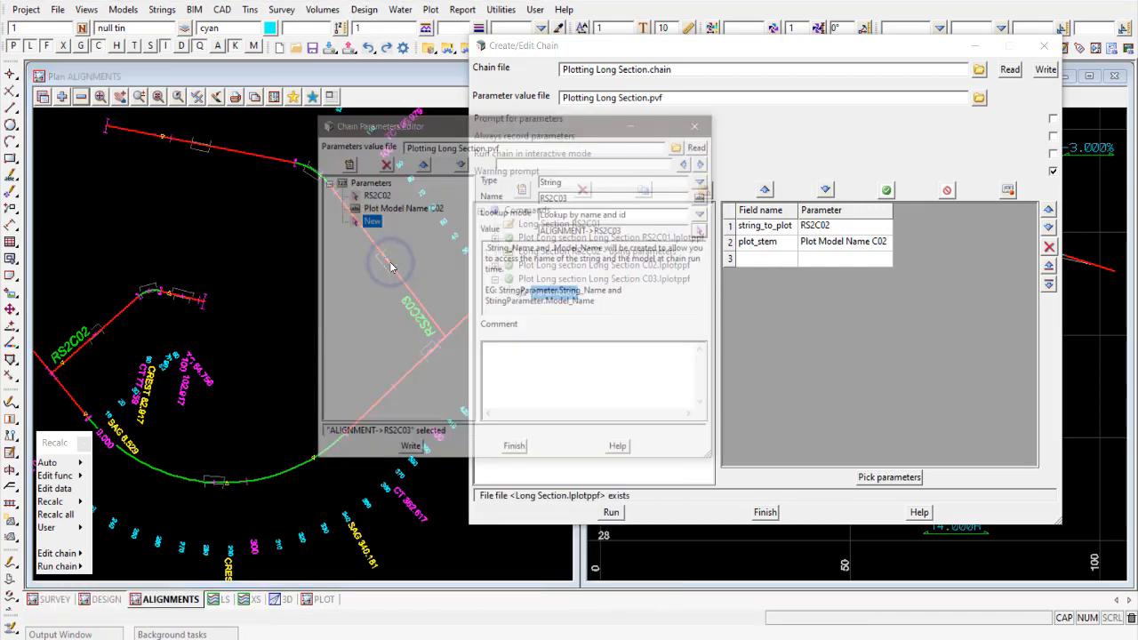
{"action": "left_click", "coordinate": [424, 189]}
{"action": "left_click", "coordinate": [410, 201]}
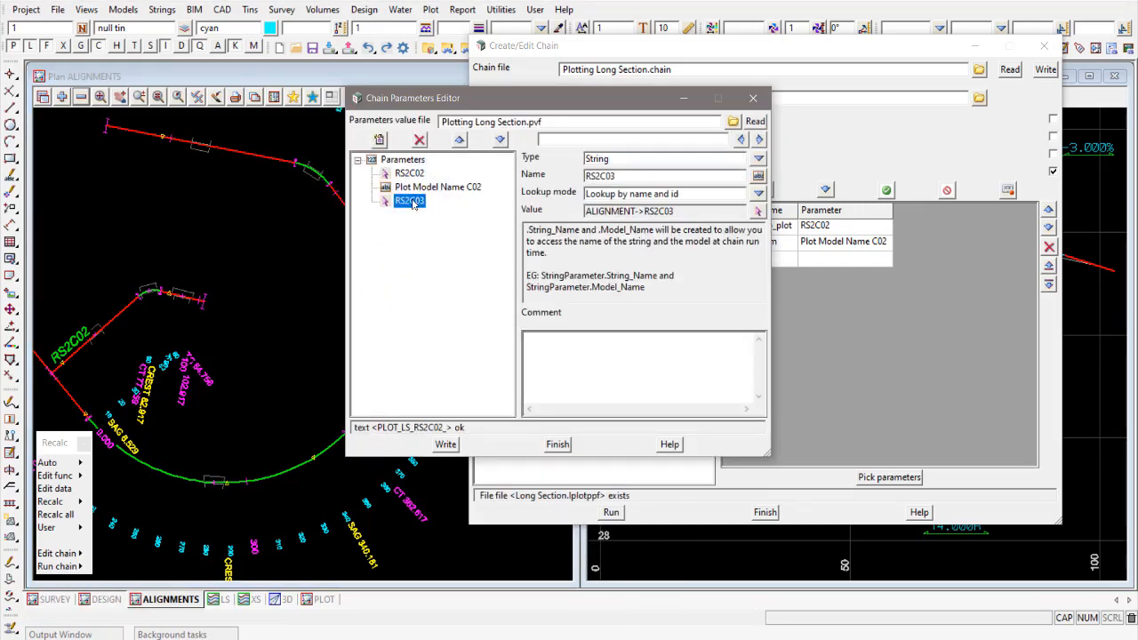
- Insert a new text parameter and give it the value PLOT_LS_RS2C02_ copied from the Plot Model Name C02 parameter
{"action": "left_click", "coordinate": [380, 140]}
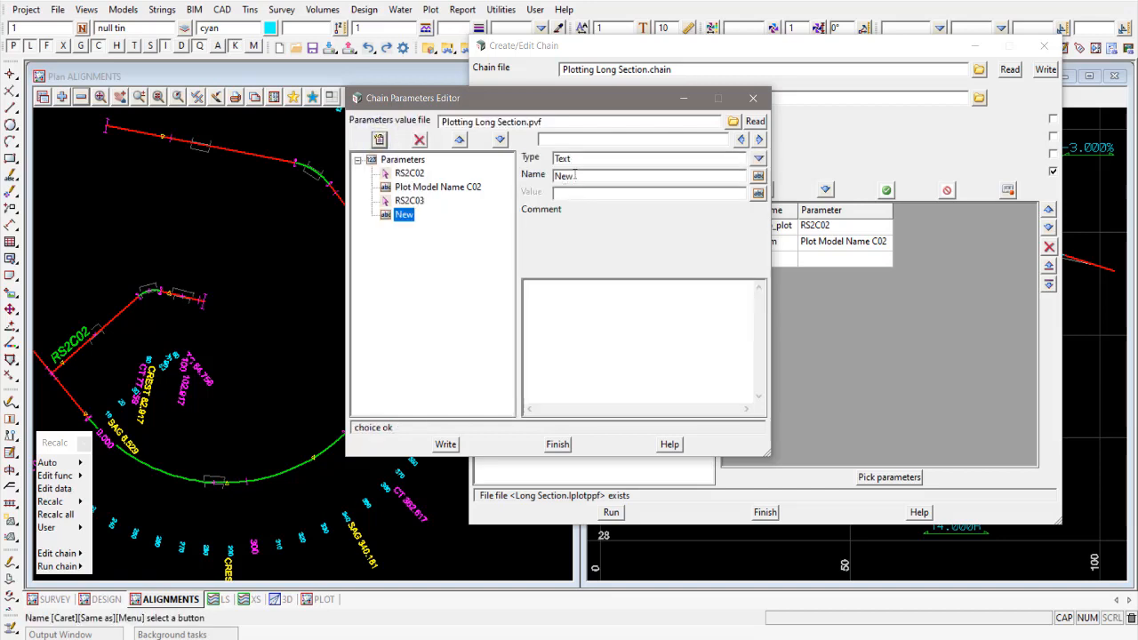
{"action": "left_click", "coordinate": [449, 187]}
{"action": "left_click", "coordinate": [644, 196]}
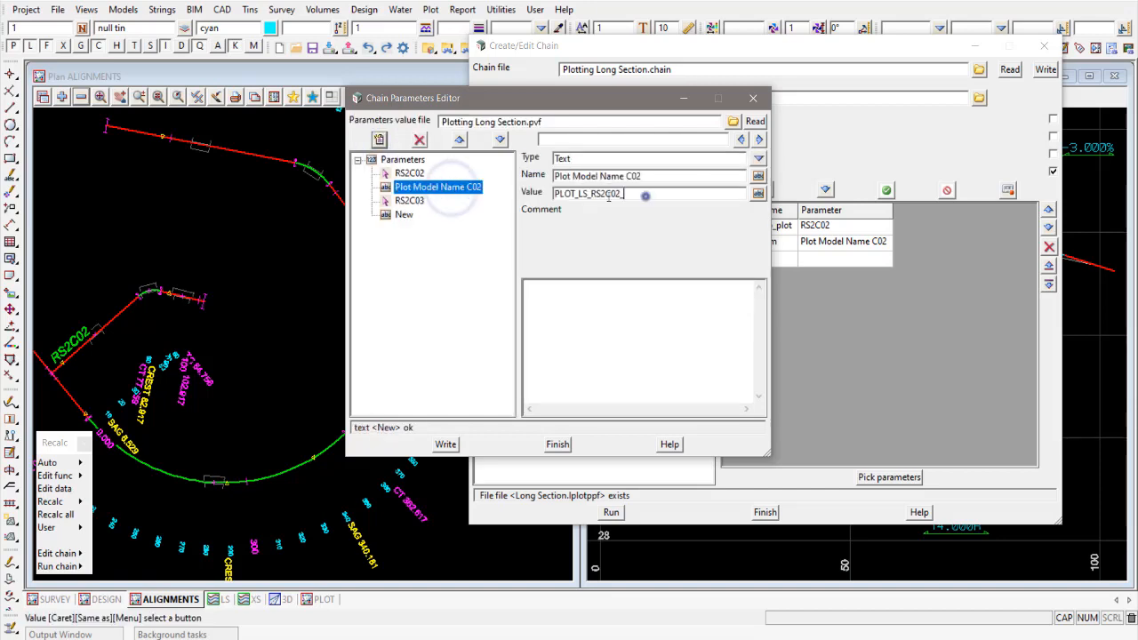
{"action": "double_click", "coordinate": [644, 196]}
{"action": "key", "text": "ctrl+c"}
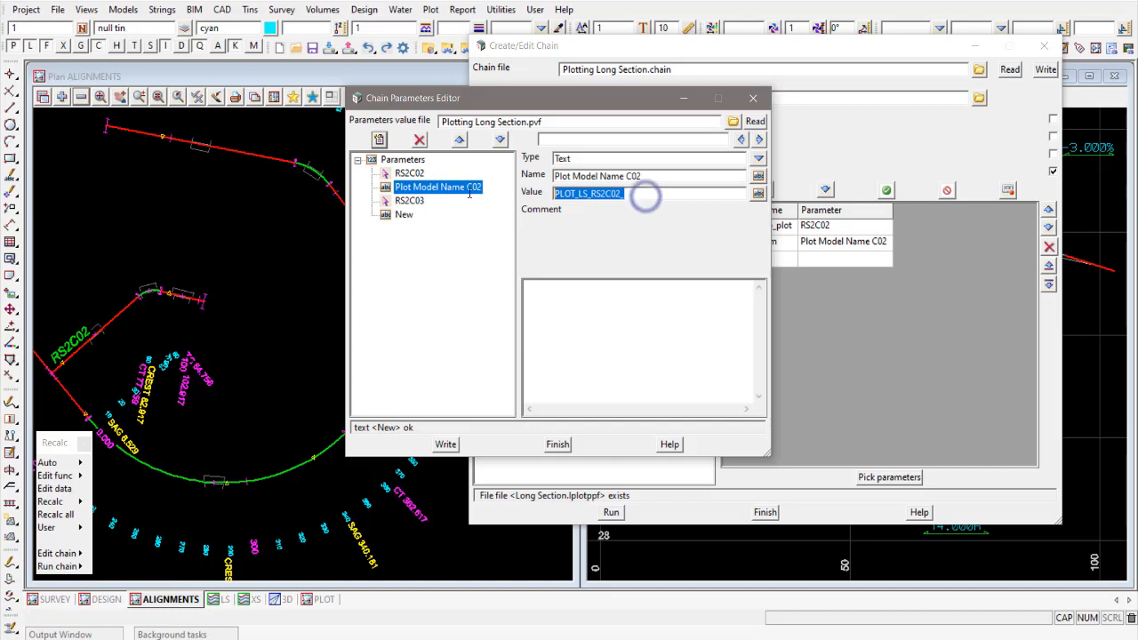
{"action": "left_click", "coordinate": [404, 215]}
{"action": "left_click", "coordinate": [577, 196]}
{"action": "key", "text": "ctrl+v"}
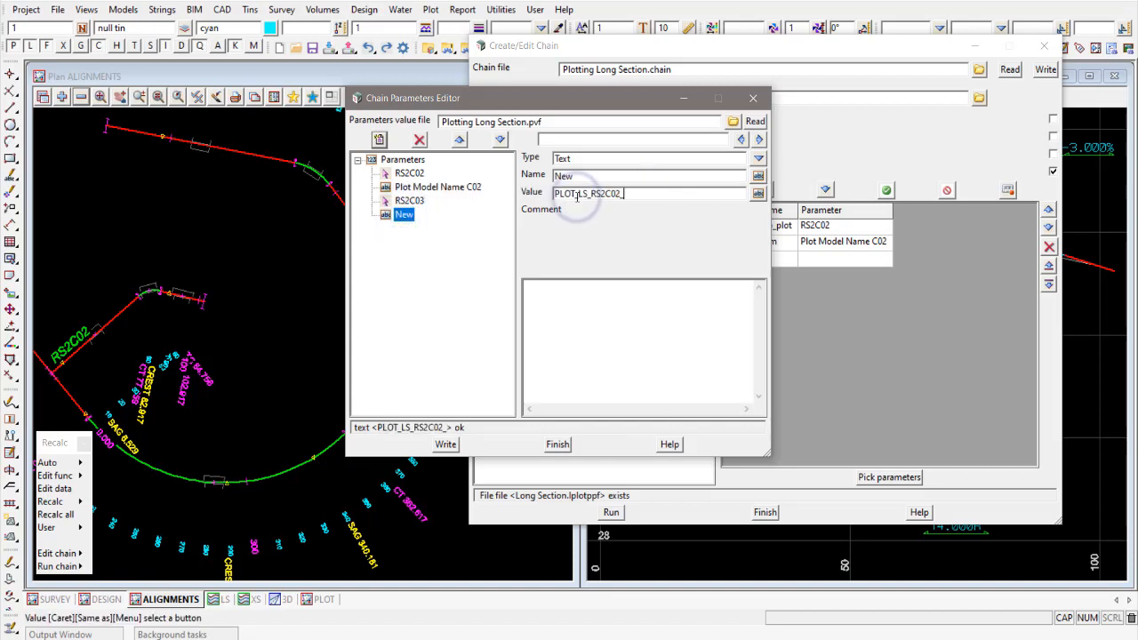
- Name the new text parameter Plot Model Name C03, based on the C02 parameter's name, and set its value to PLOT_LS_RS2C03_
{"action": "left_click", "coordinate": [436, 187]}
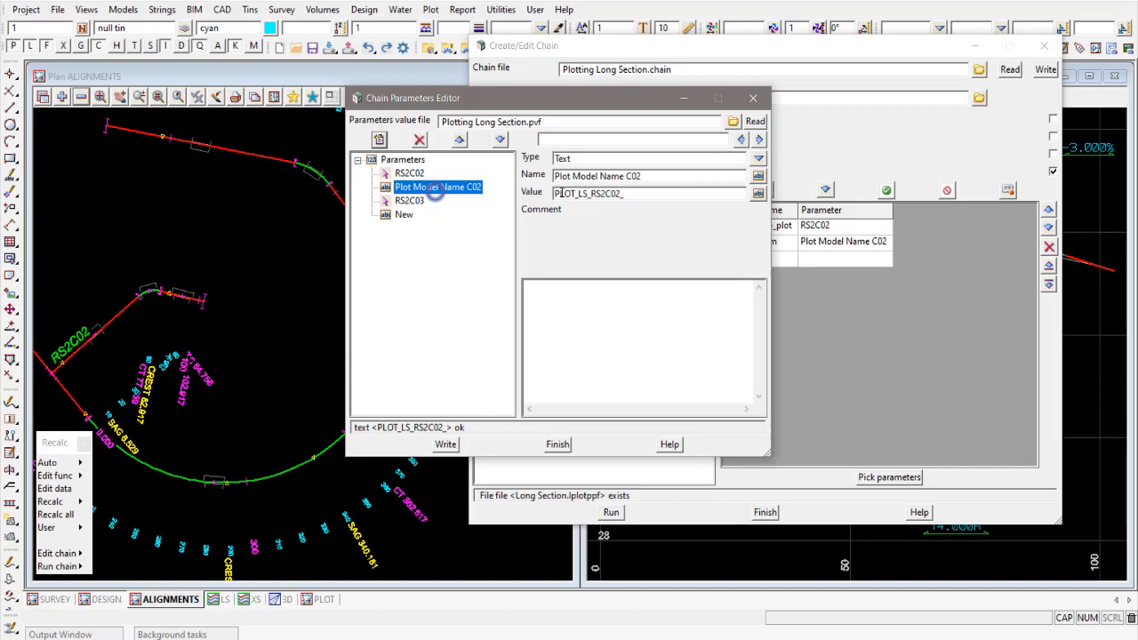
{"action": "double_click", "coordinate": [661, 175]}
{"action": "key", "text": "ctrl+c"}
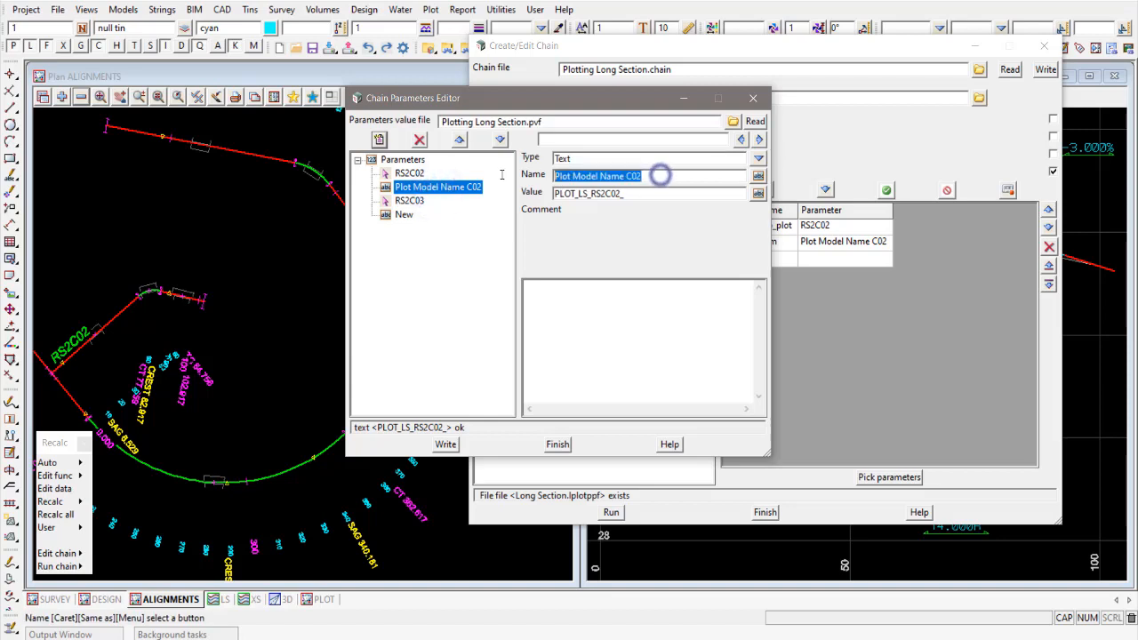
{"action": "left_click", "coordinate": [407, 215]}
{"action": "double_click", "coordinate": [578, 175]}
{"action": "key", "text": "ctrl+v"}
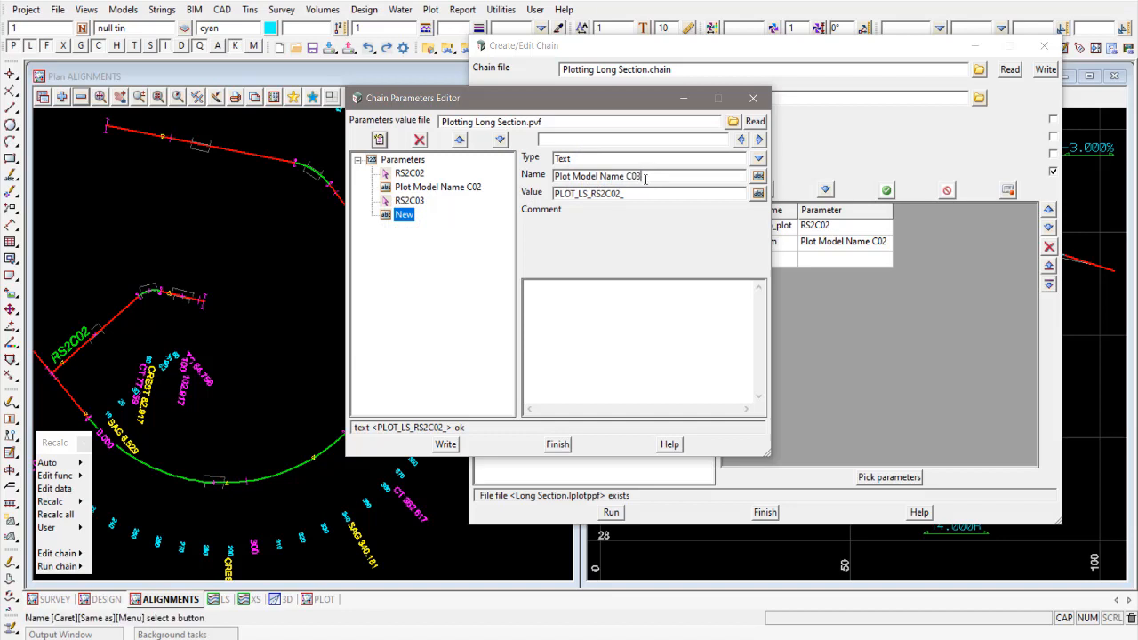
{"action": "left_click", "coordinate": [622, 195]}
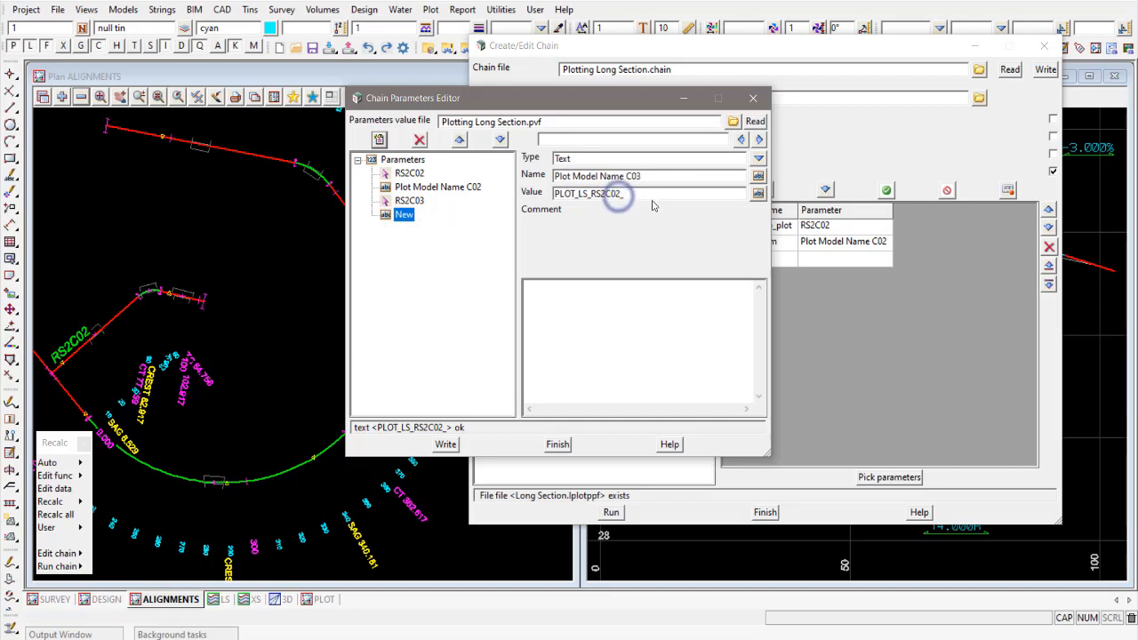
{"action": "key", "text": "BackSpace"}
{"action": "type", "text": "3"}
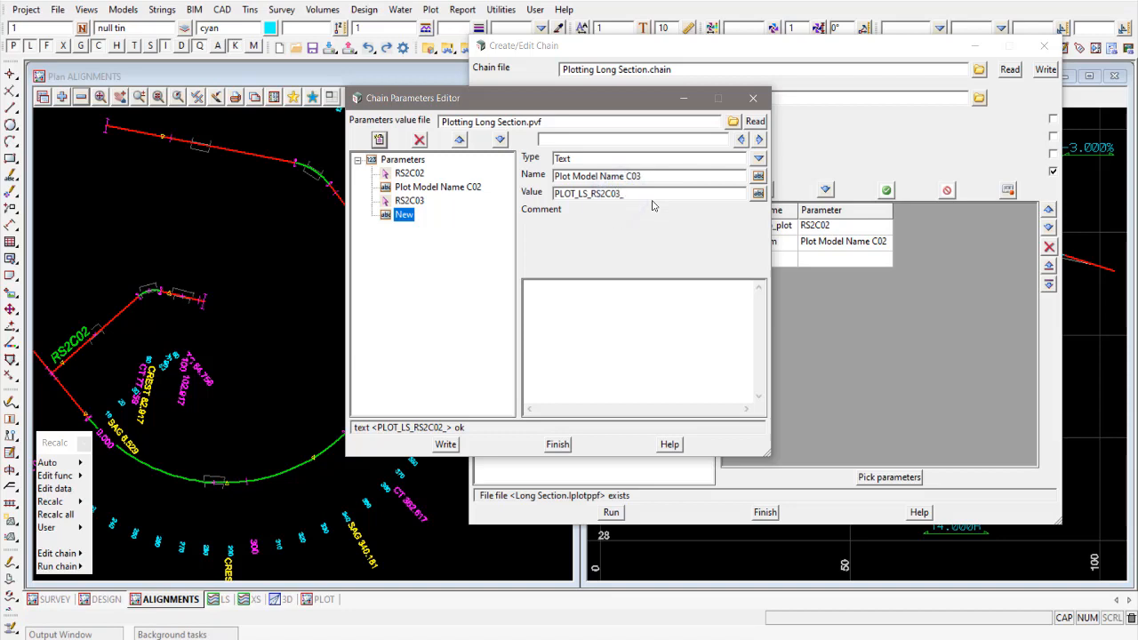
- Review the two C03 parameters, write them to Plotting Long Section.pvf, replacing the existing file, and close the parameters editor
{"action": "left_click", "coordinate": [410, 201]}
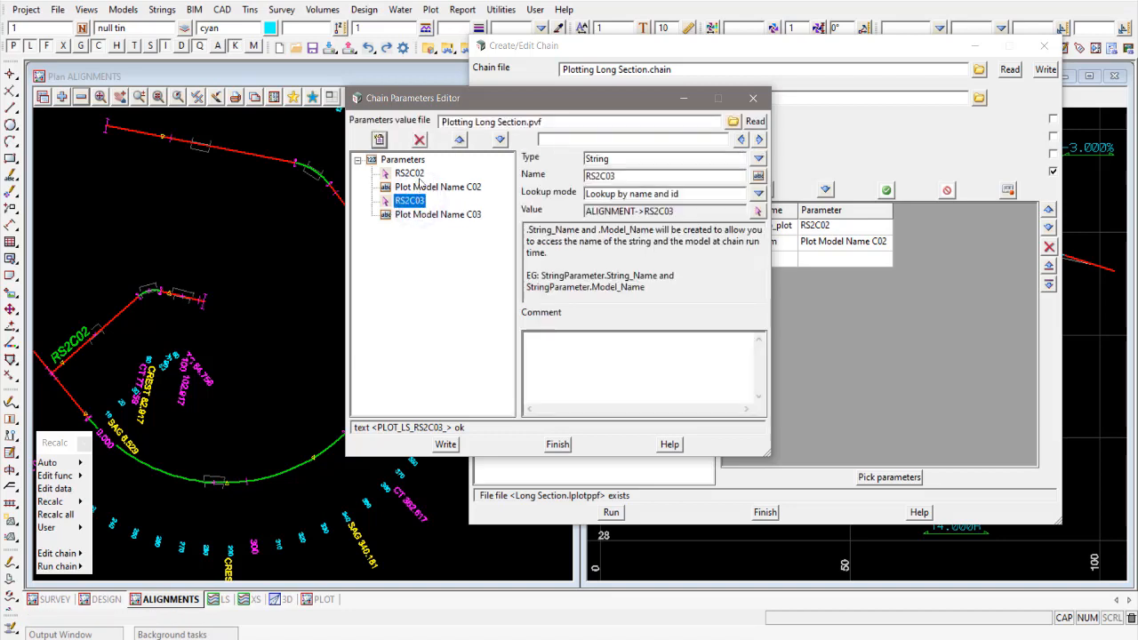
{"action": "left_click", "coordinate": [422, 215]}
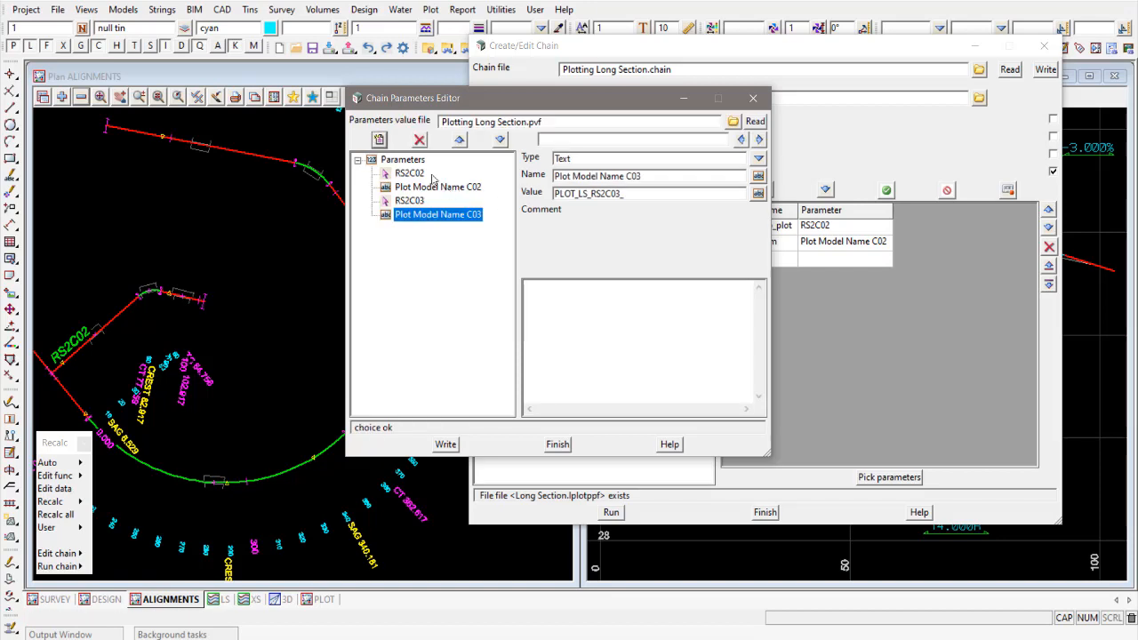
{"action": "left_click", "coordinate": [446, 446]}
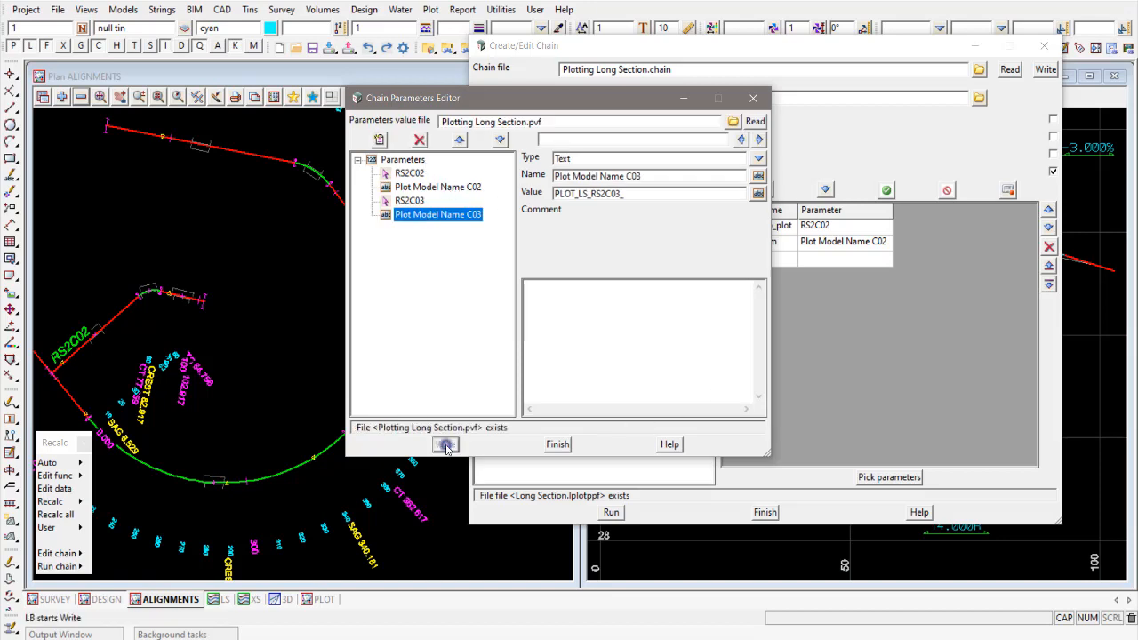
{"action": "left_click", "coordinate": [534, 352]}
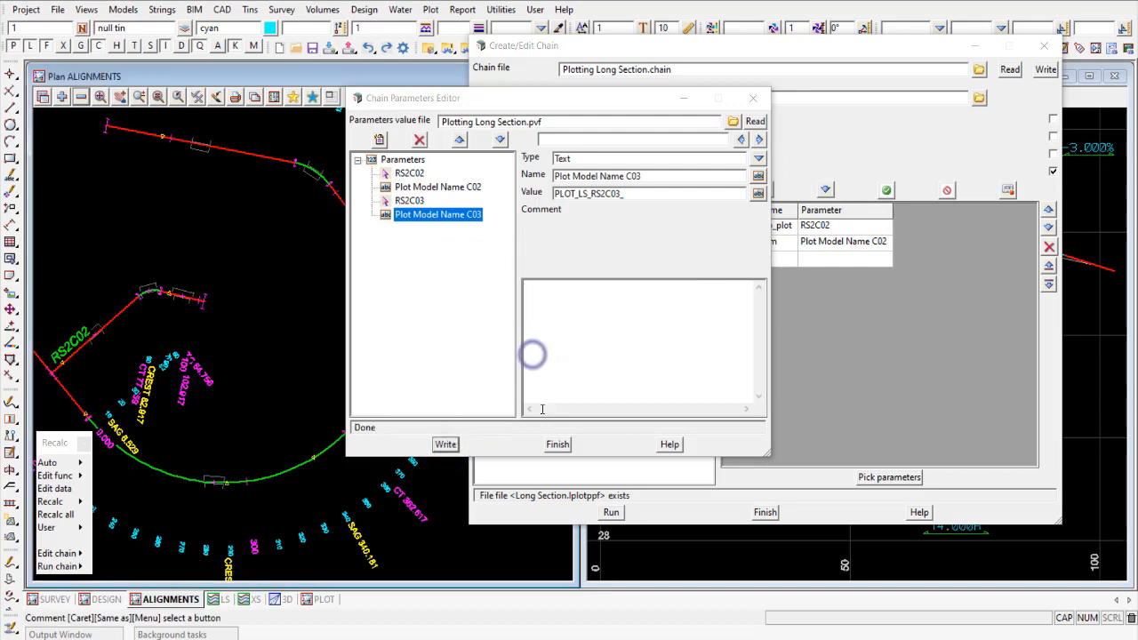
{"action": "left_click", "coordinate": [558, 444]}
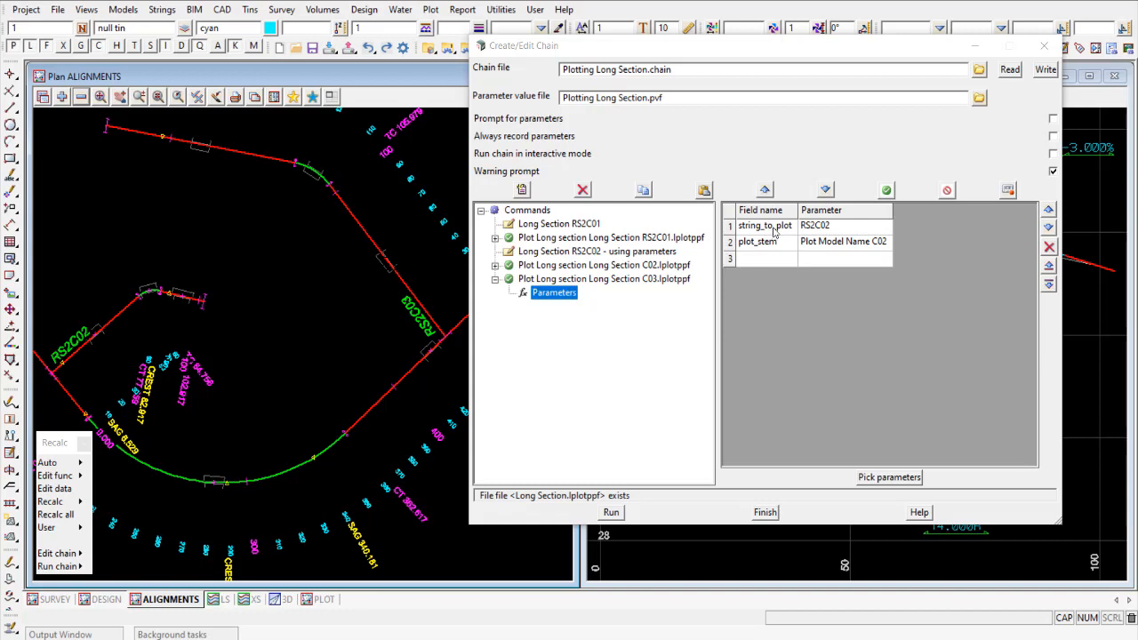
- Assign RS2C03 to string_to_plot and Plot Model Name C03 to plot_stem for the C03 command, and save the chain over the existing file
{"action": "double_click", "coordinate": [850, 228]}
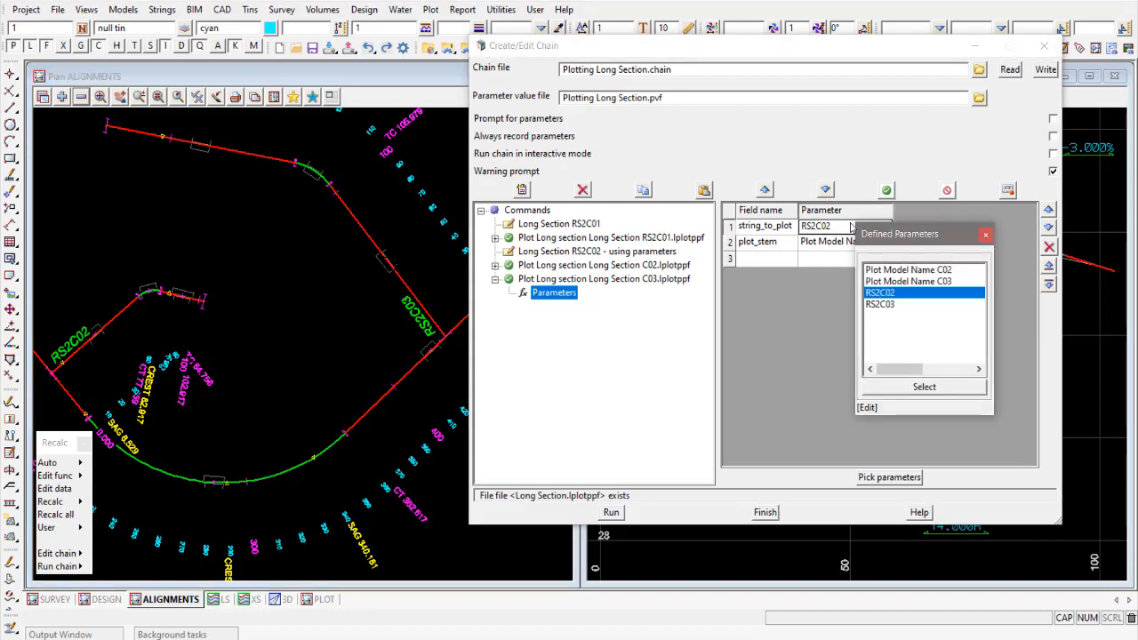
{"action": "double_click", "coordinate": [893, 304]}
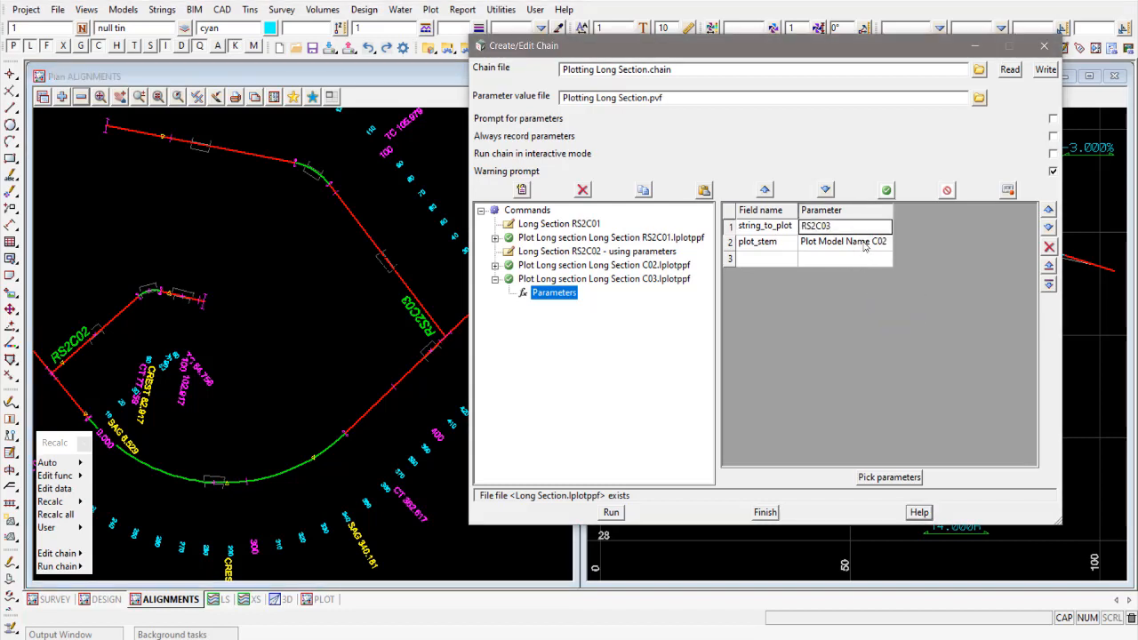
{"action": "double_click", "coordinate": [864, 243]}
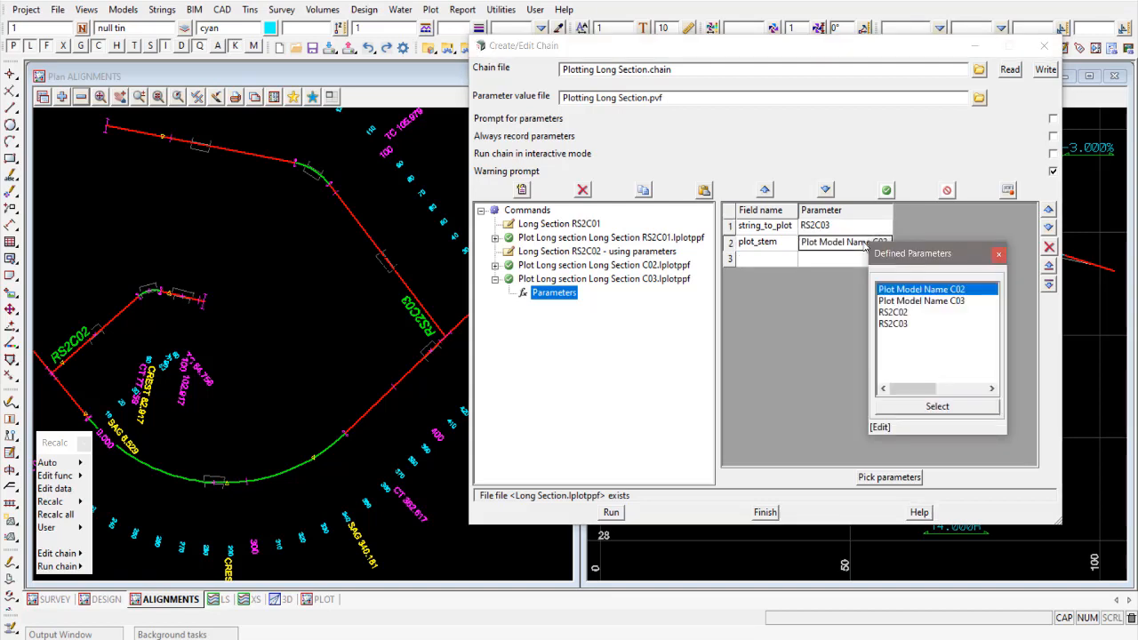
{"action": "double_click", "coordinate": [923, 302]}
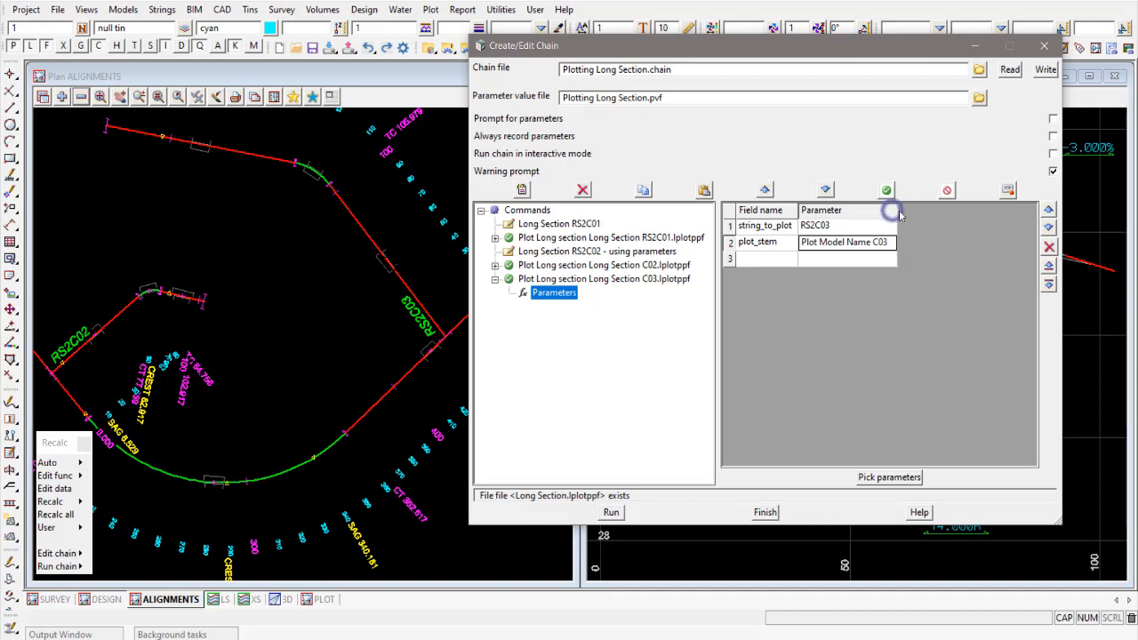
{"action": "left_click", "coordinate": [1046, 70]}
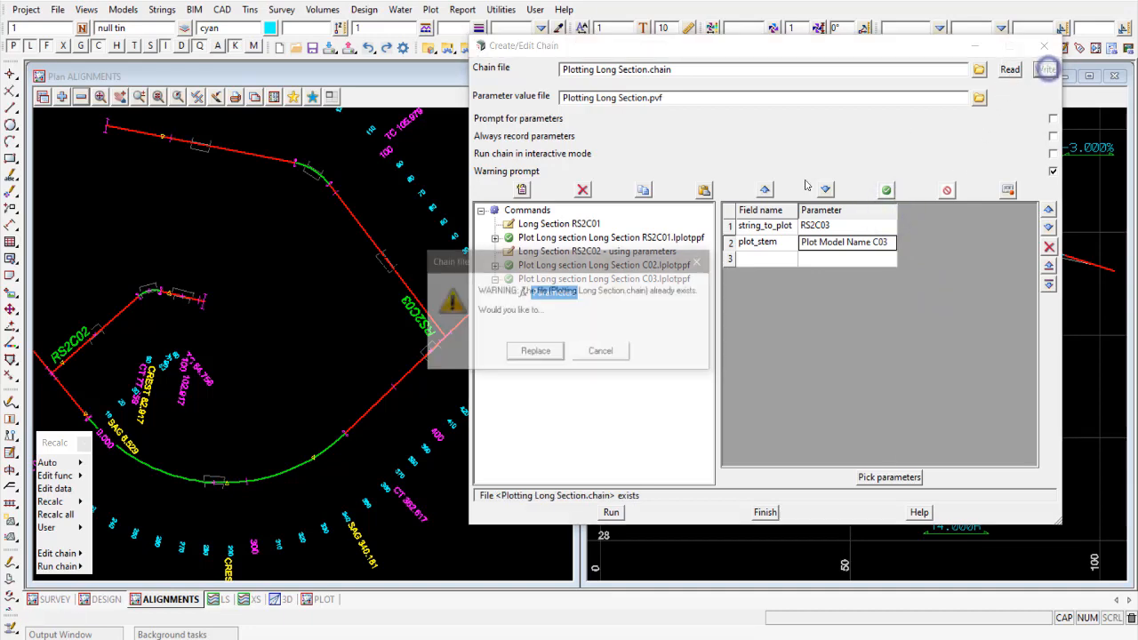
{"action": "left_click", "coordinate": [531, 350]}
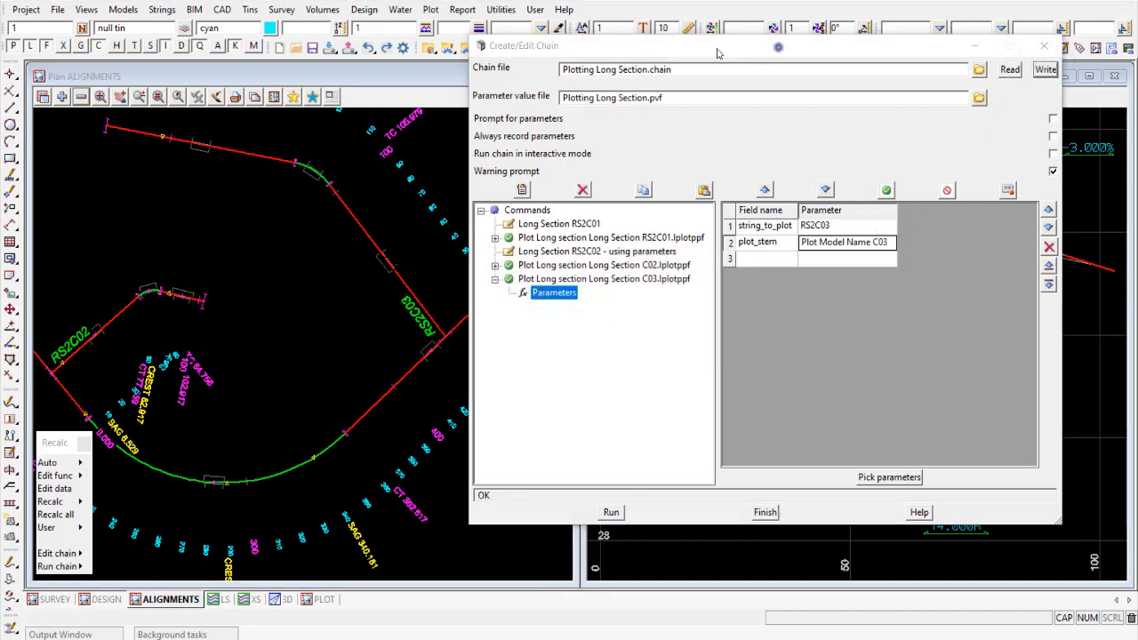
- Execute only the Plot Long section Long Section C03.lplotppf command of the chain
{"action": "left_click_drag", "start_coordinate": [785, 52], "coordinate": [313, 45]}
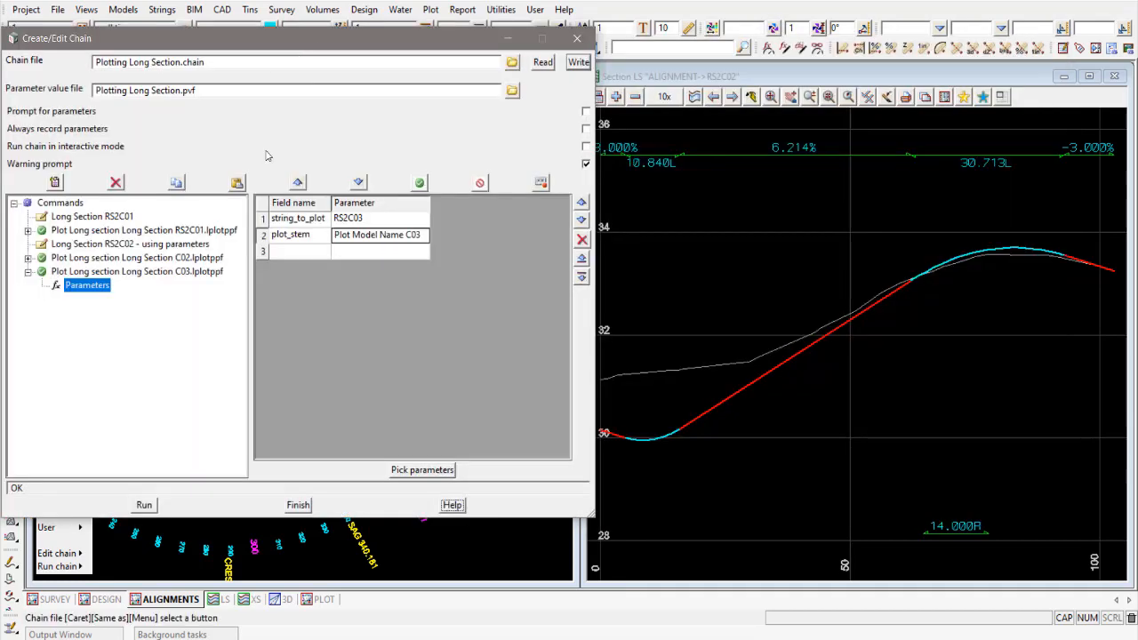
{"action": "left_click", "coordinate": [28, 273]}
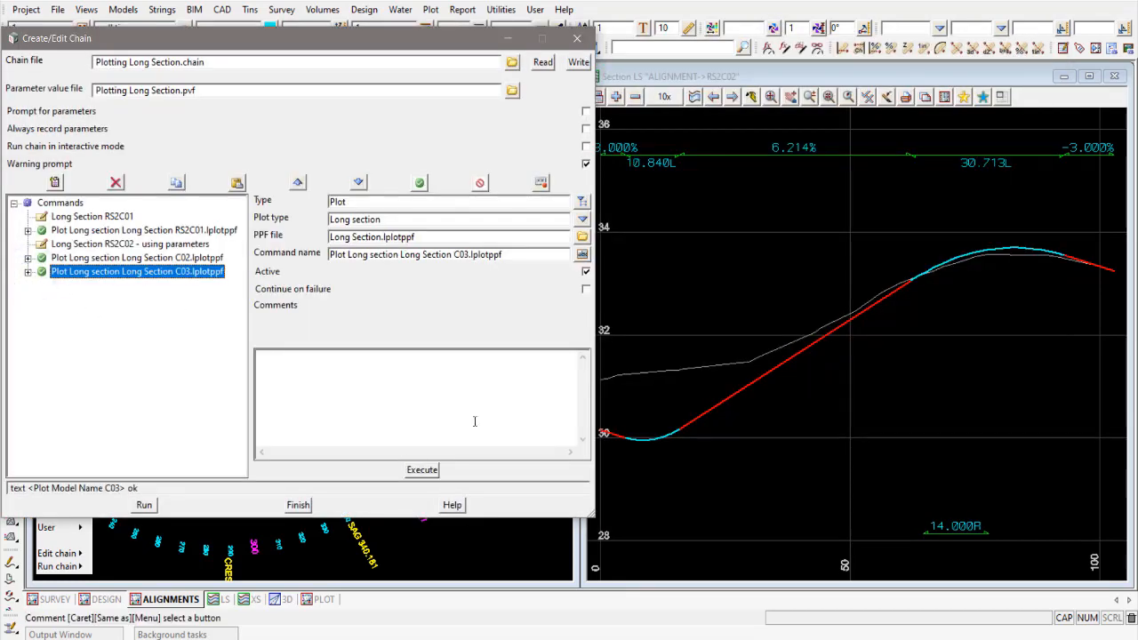
{"action": "left_click", "coordinate": [424, 472]}
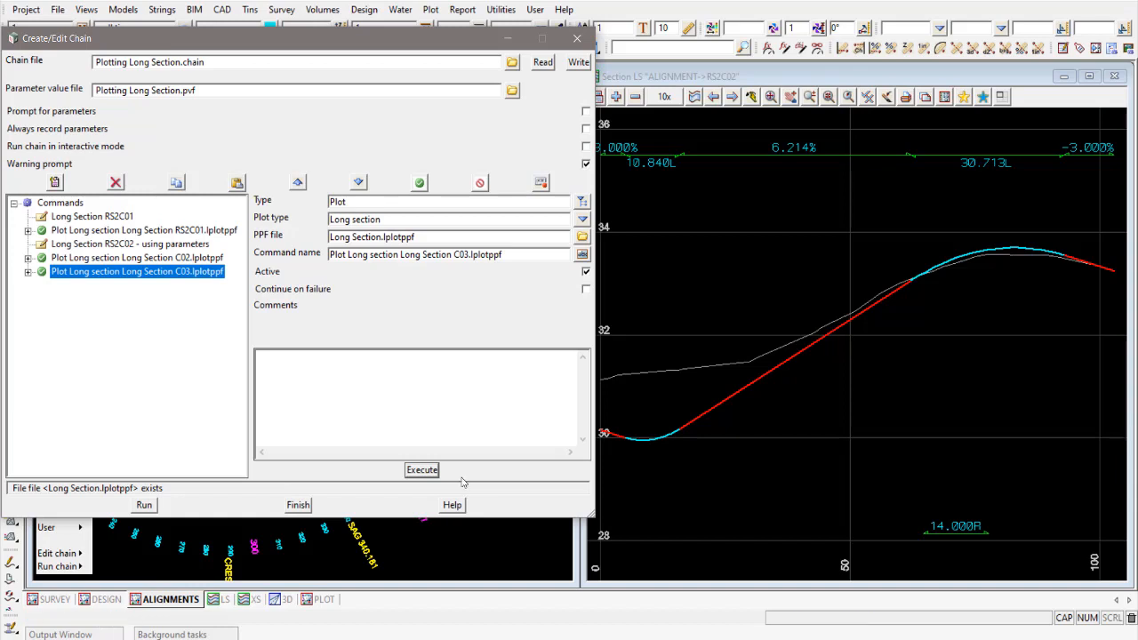
- In the PLOT plan view, replace the model PLOT LS RS2C02 001 with PLOT LS RS2C03 001
{"action": "left_click", "coordinate": [1063, 76]}
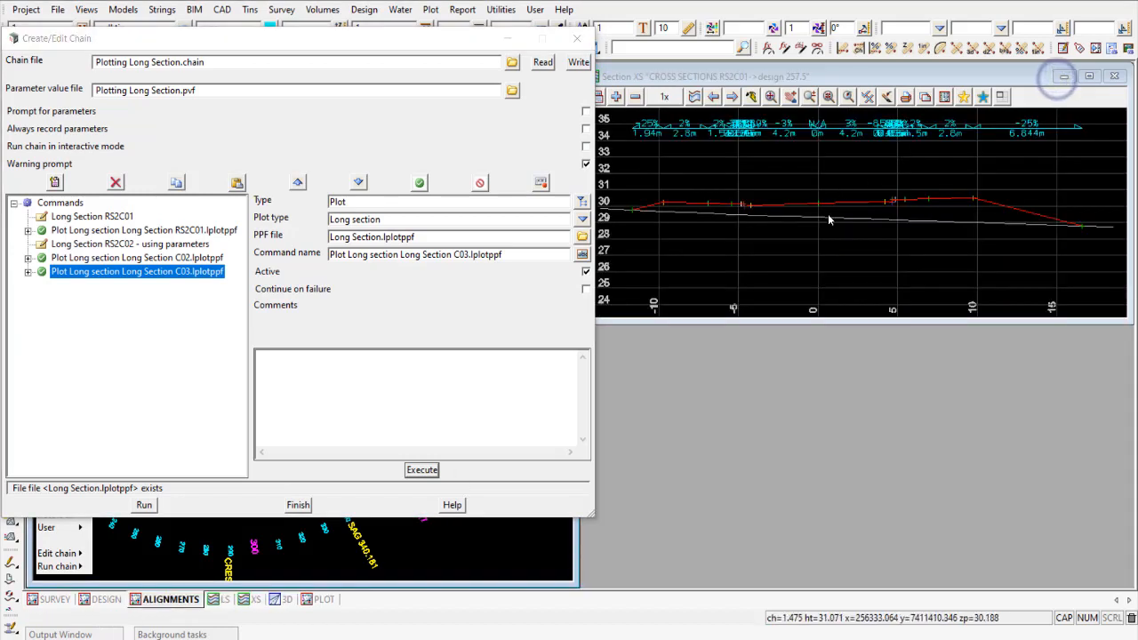
{"action": "left_click", "coordinate": [322, 601]}
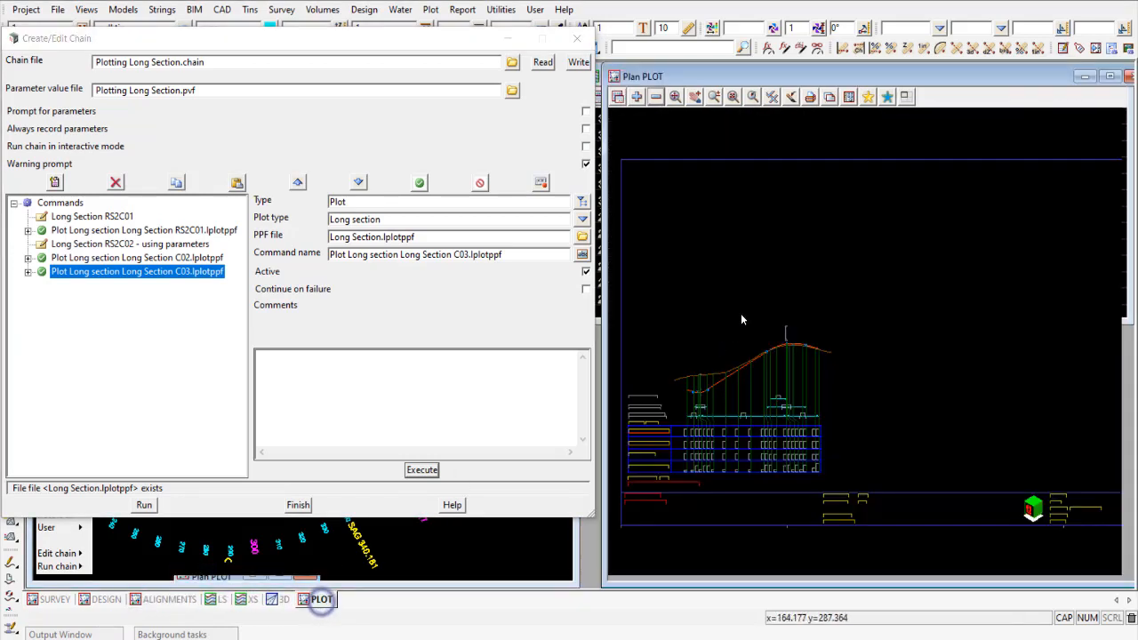
{"action": "left_click", "coordinate": [656, 97]}
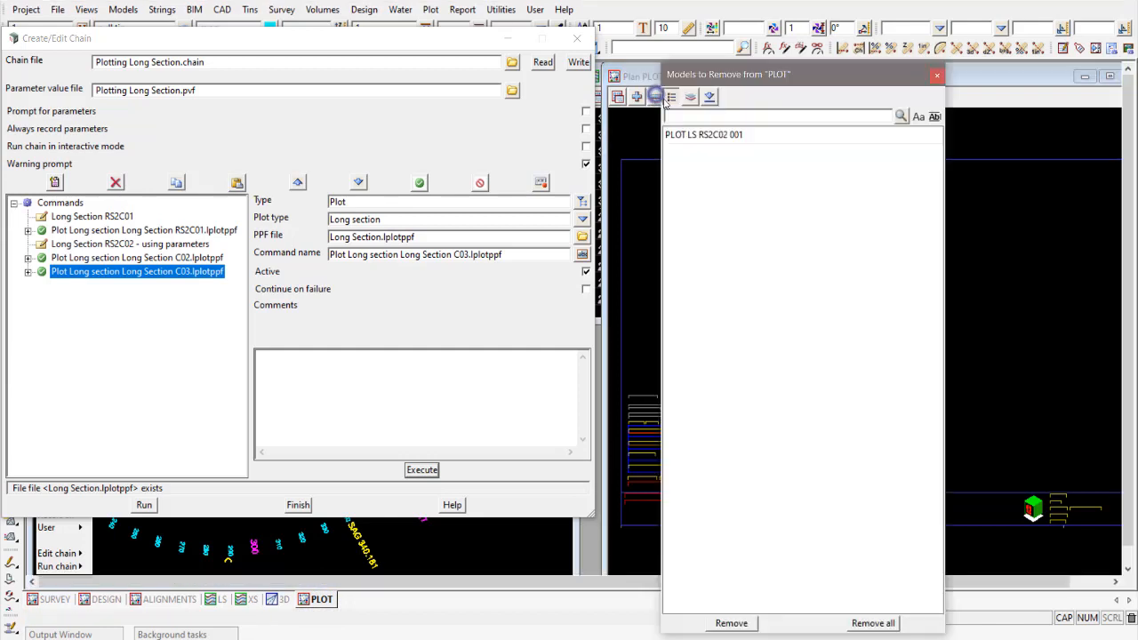
{"action": "double_click", "coordinate": [731, 135]}
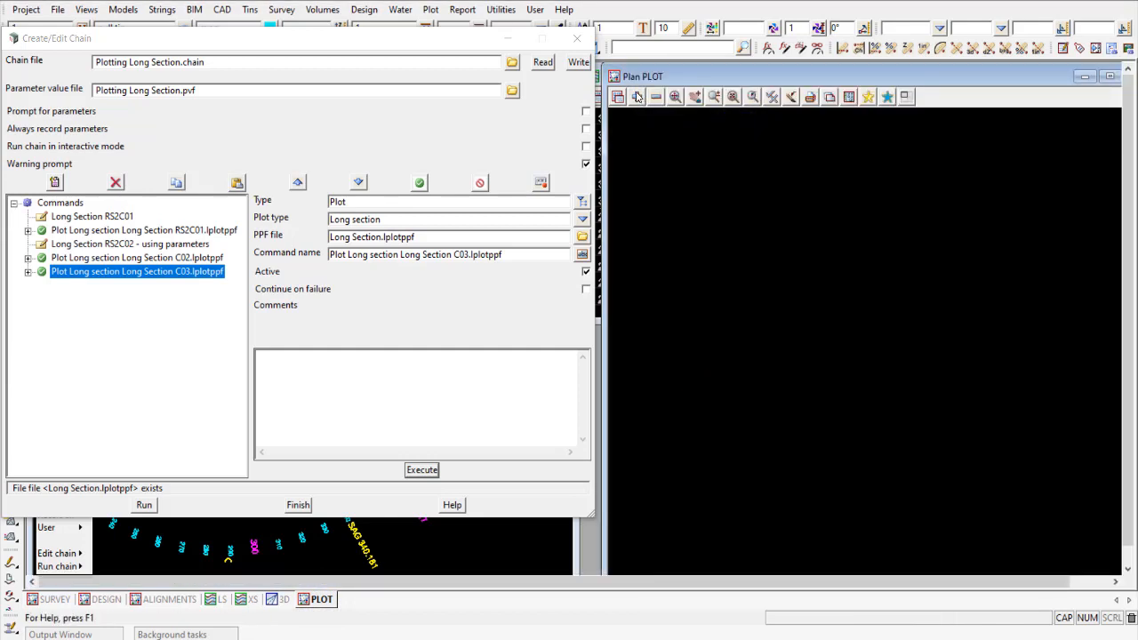
{"action": "left_click", "coordinate": [638, 97]}
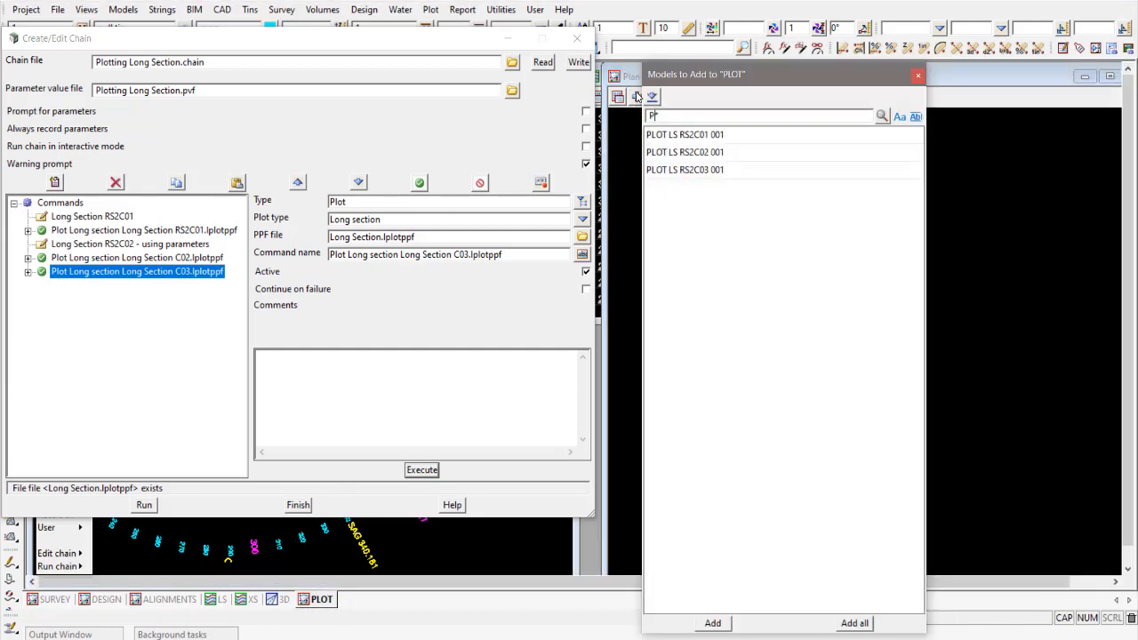
{"action": "double_click", "coordinate": [716, 174]}
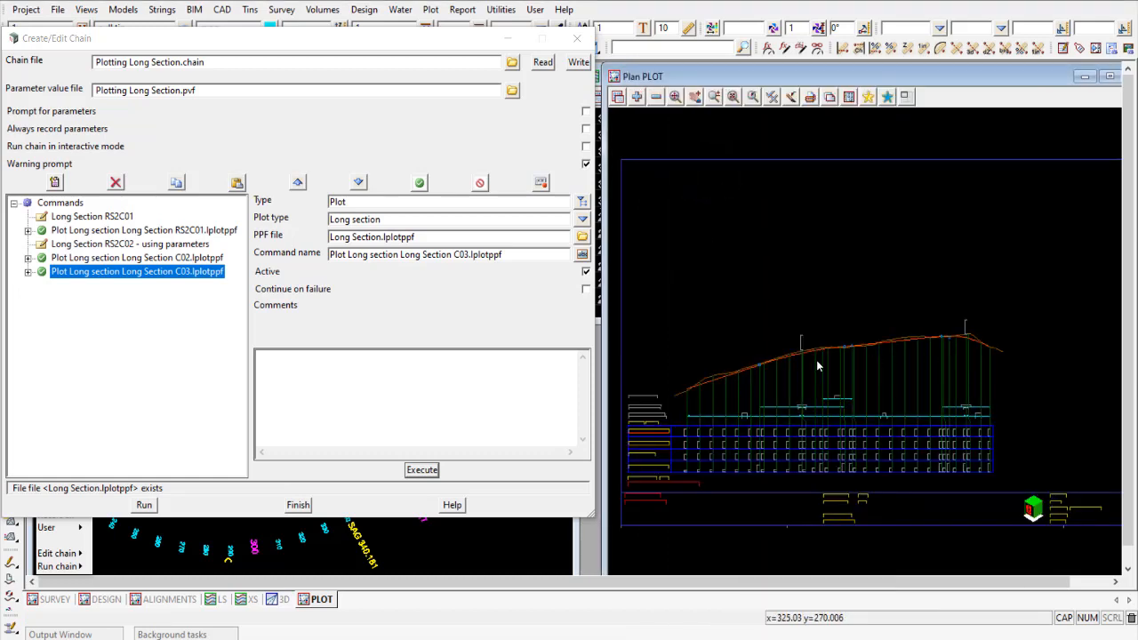
- Check the available long section PPF files for the C03 command without changing the selected one
{"action": "left_click", "coordinate": [583, 238]}
{"action": "left_click", "coordinate": [637, 298]}
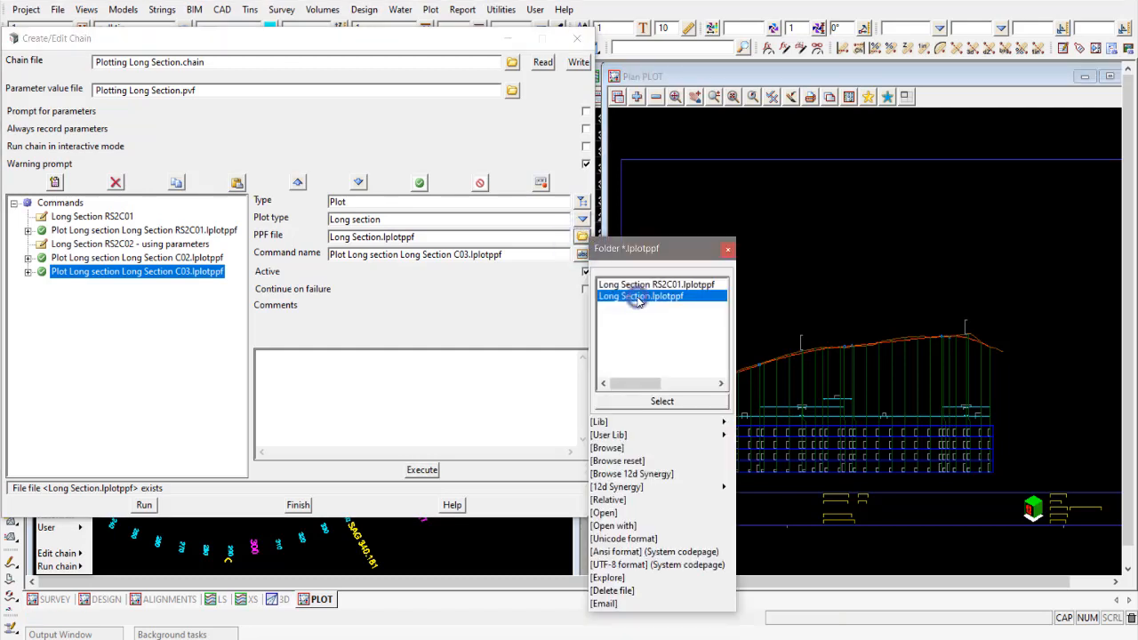
{"action": "left_click", "coordinate": [727, 249]}
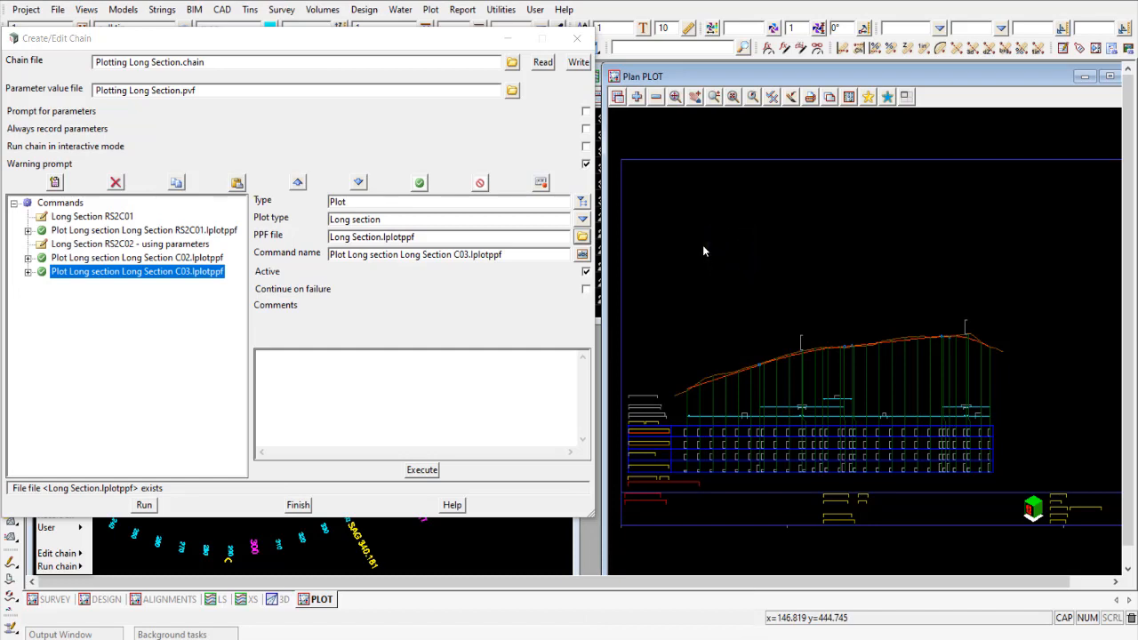
- Compare the parameter assignments of the C02 and C03 long section commands, and save the chain, replacing the existing file
{"action": "left_click", "coordinate": [162, 268]}
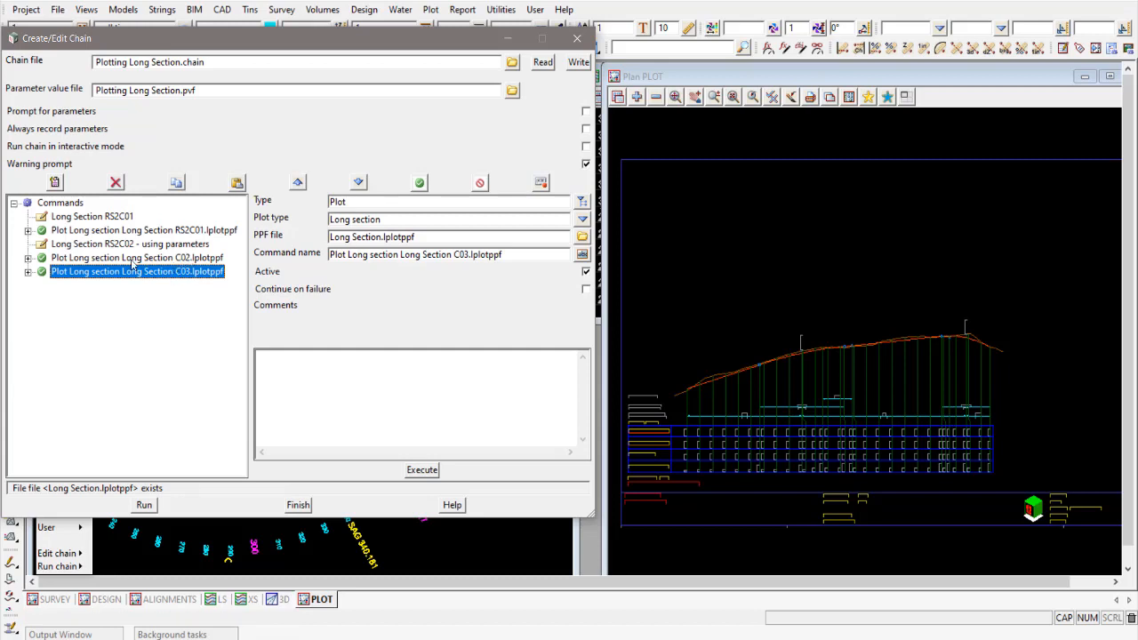
{"action": "left_click", "coordinate": [27, 272]}
{"action": "left_click", "coordinate": [28, 258]}
{"action": "left_click", "coordinate": [76, 272]}
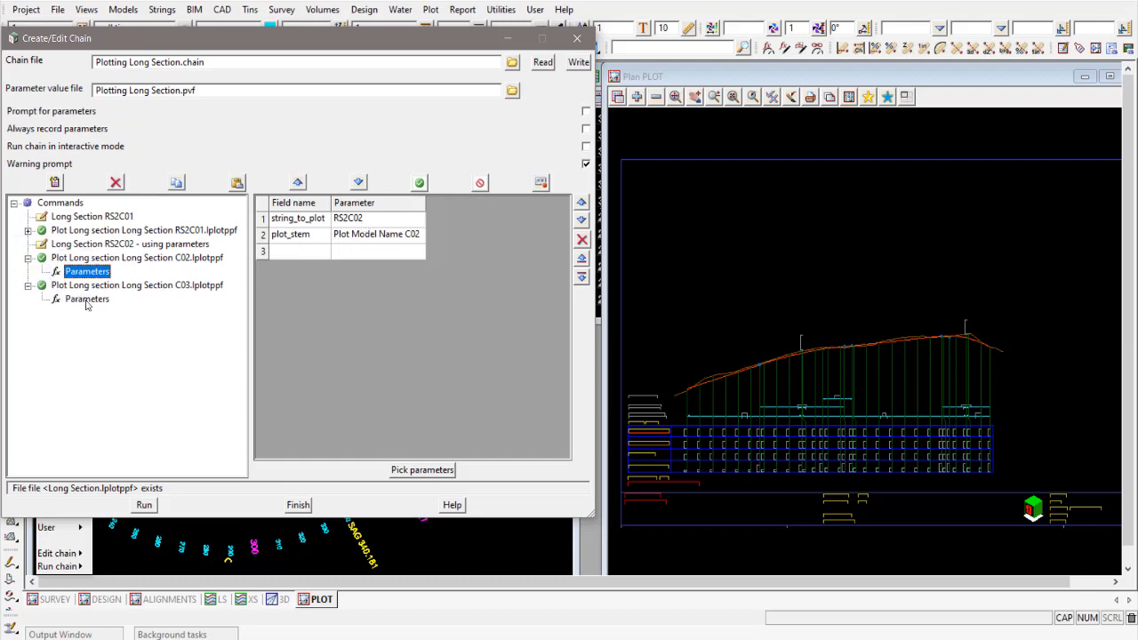
{"action": "left_click", "coordinate": [86, 301]}
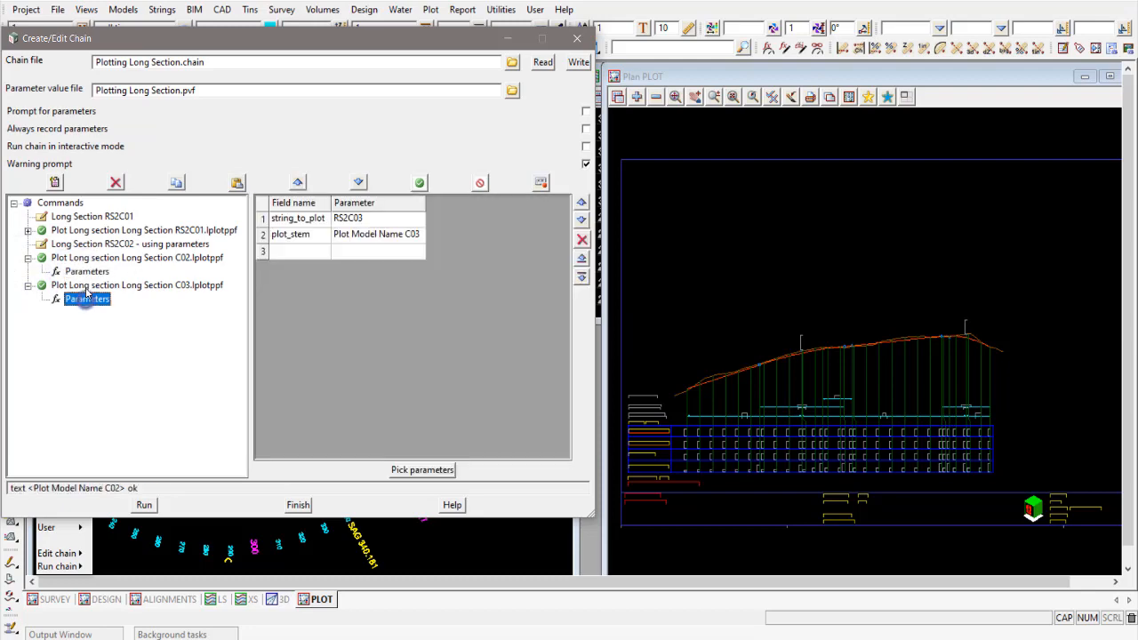
{"action": "left_click", "coordinate": [577, 62]}
{"action": "left_click", "coordinate": [537, 354]}
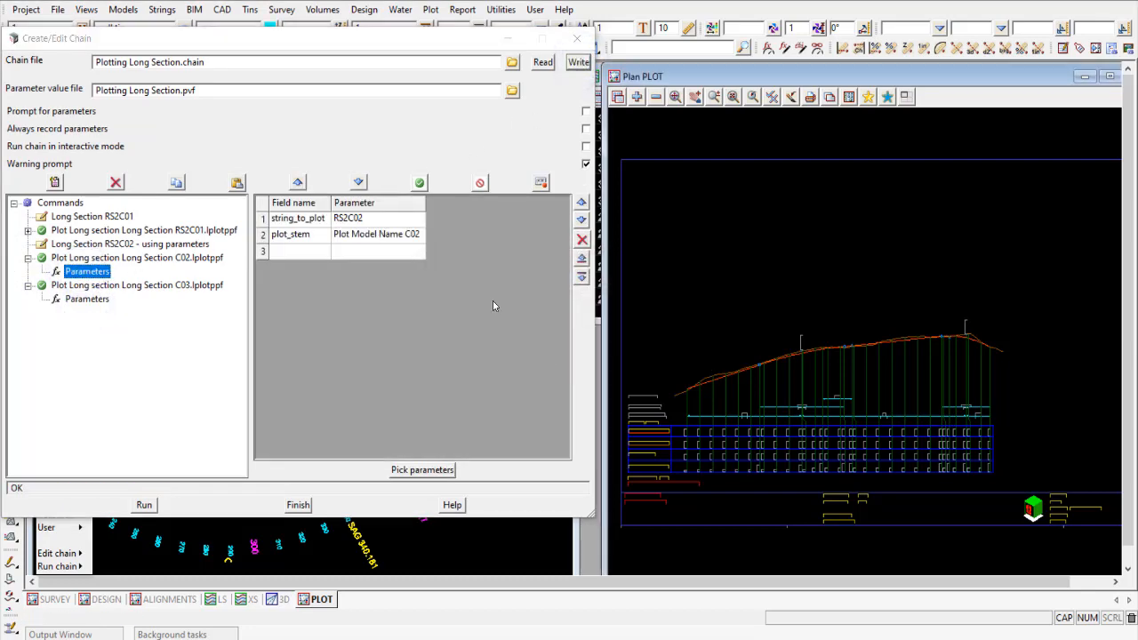